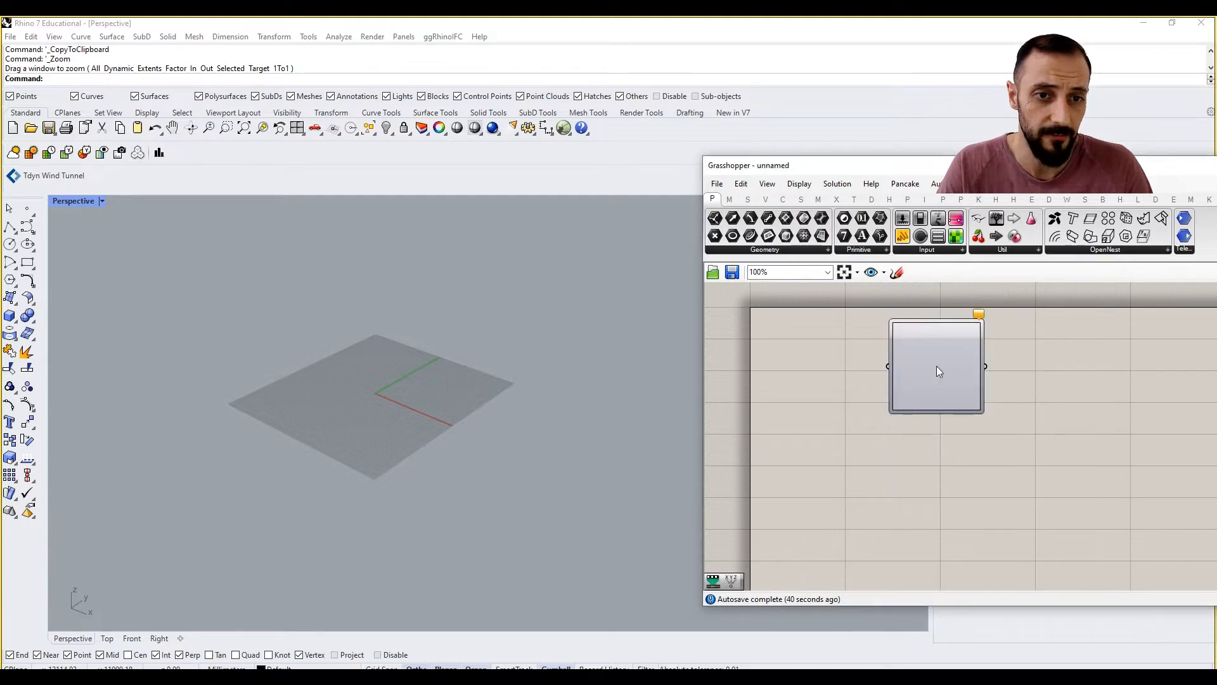
Reposition the Graph Mapper and add a Series component below it on the canvas
left_click(937, 367)
left_click_drag(915, 364, 974, 379)
left_click(878, 363)
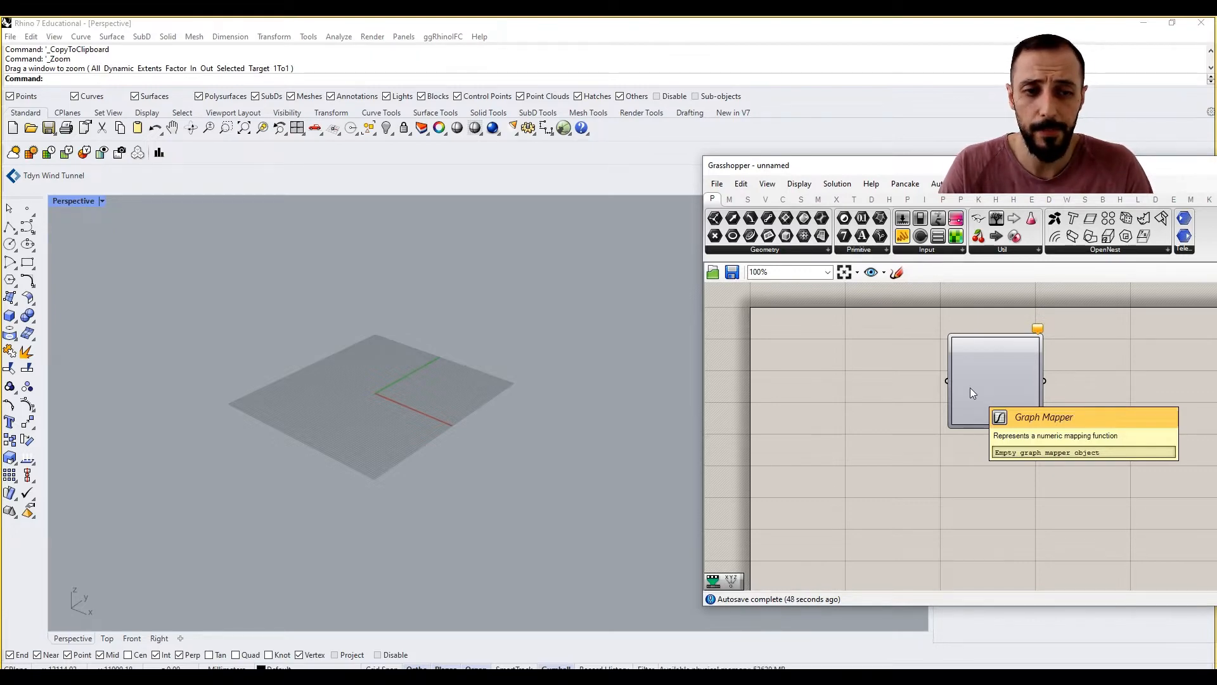
double_click(840, 425)
type("series")
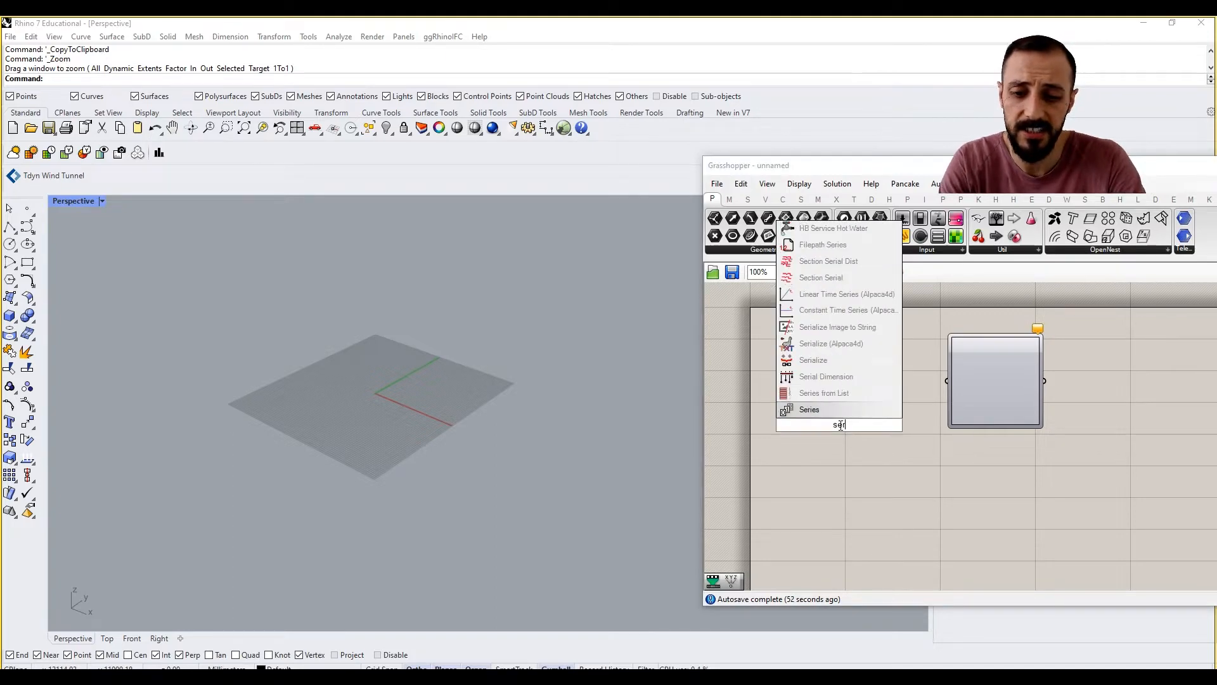
left_click(830, 394)
left_click_drag(839, 431, 859, 501)
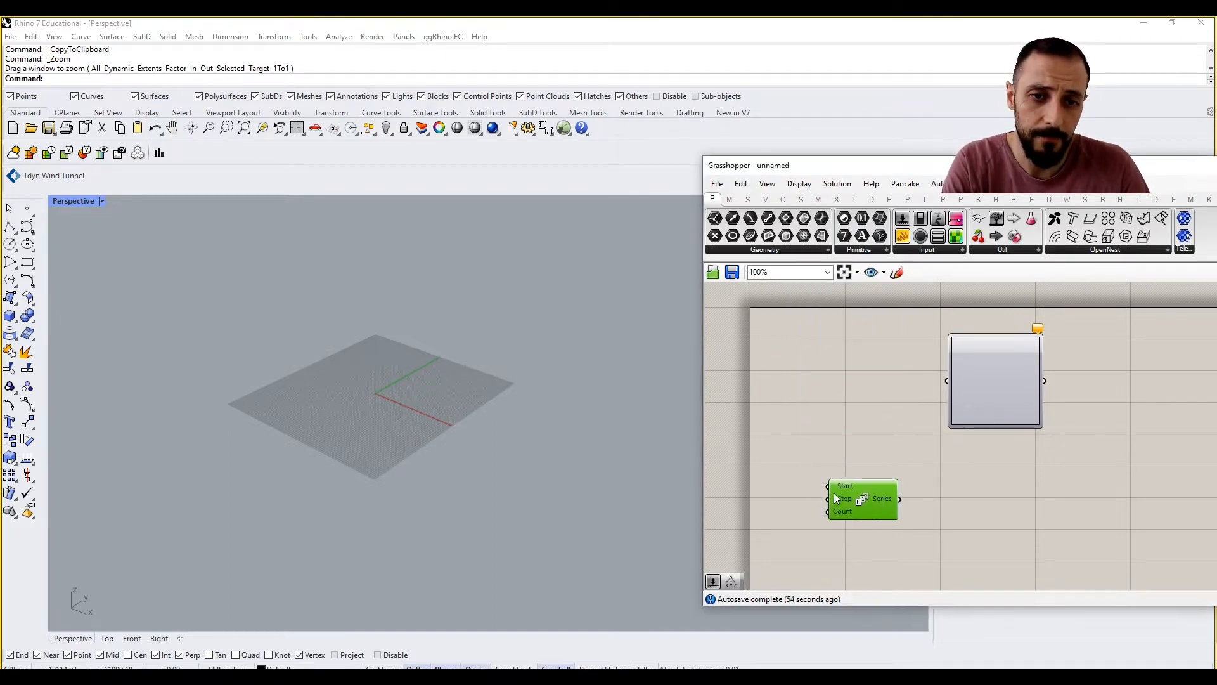
Add a number slider with the value 50 and connect it to the Series component's Count input
right_click_drag(725, 493, 789, 480)
double_click(788, 480)
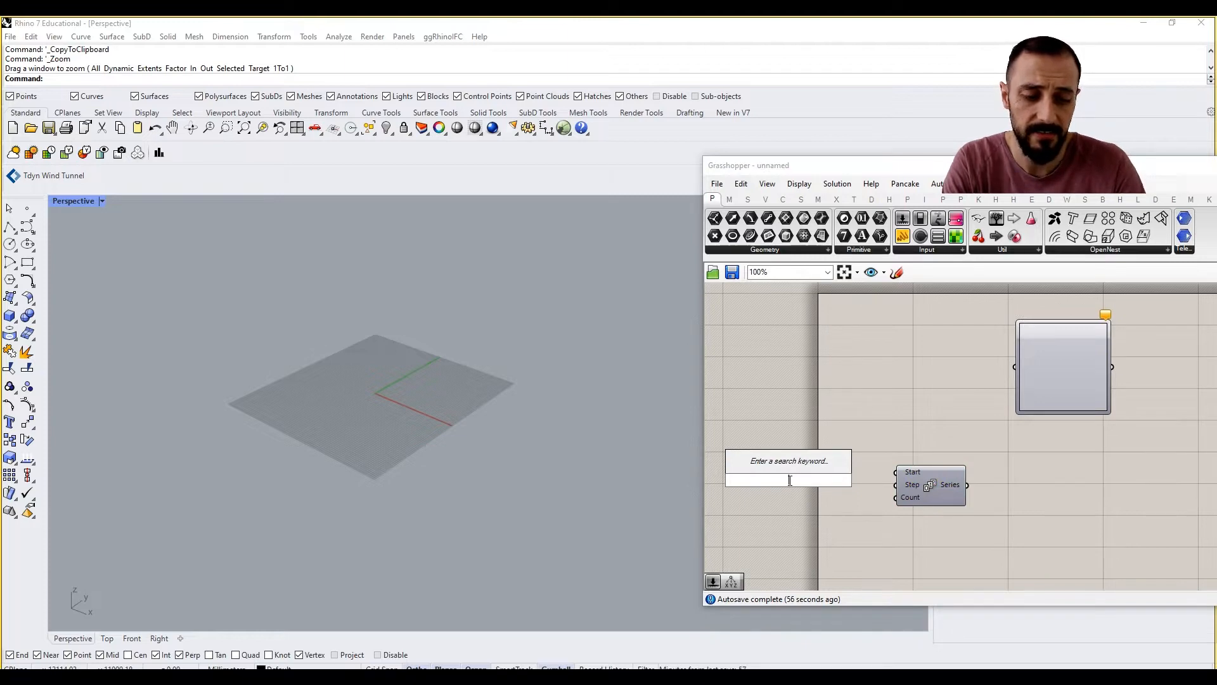
left_click_drag(936, 484, 962, 491)
left_click(816, 484)
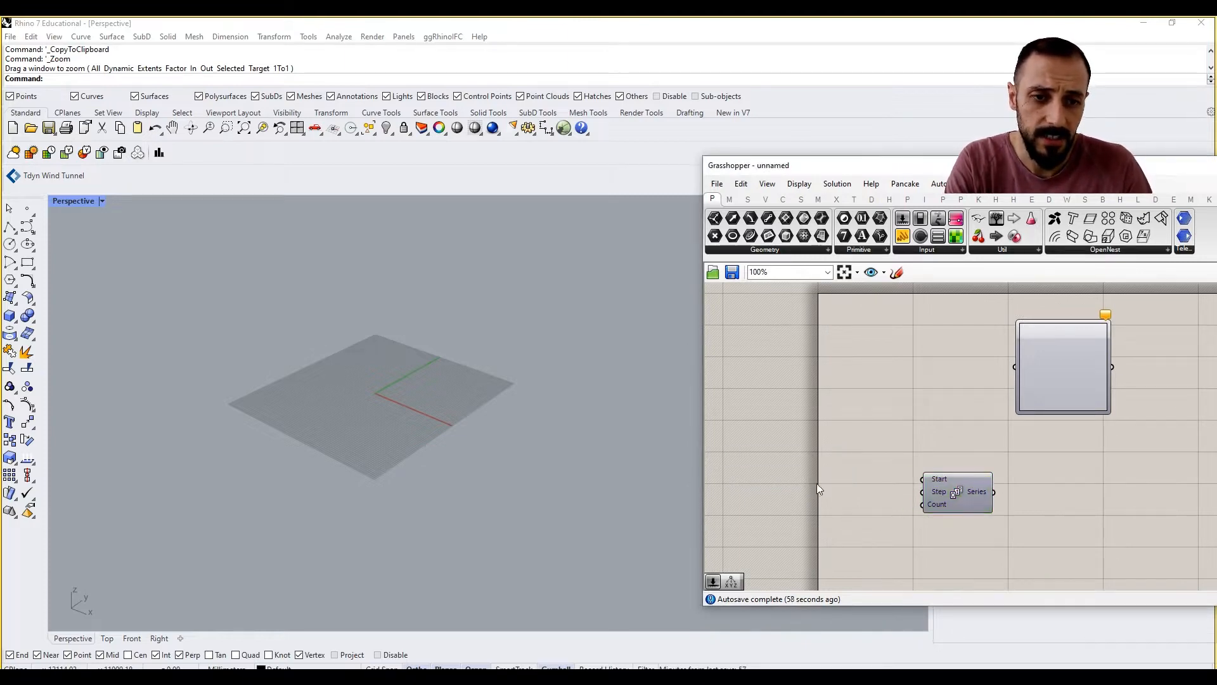
double_click(817, 483)
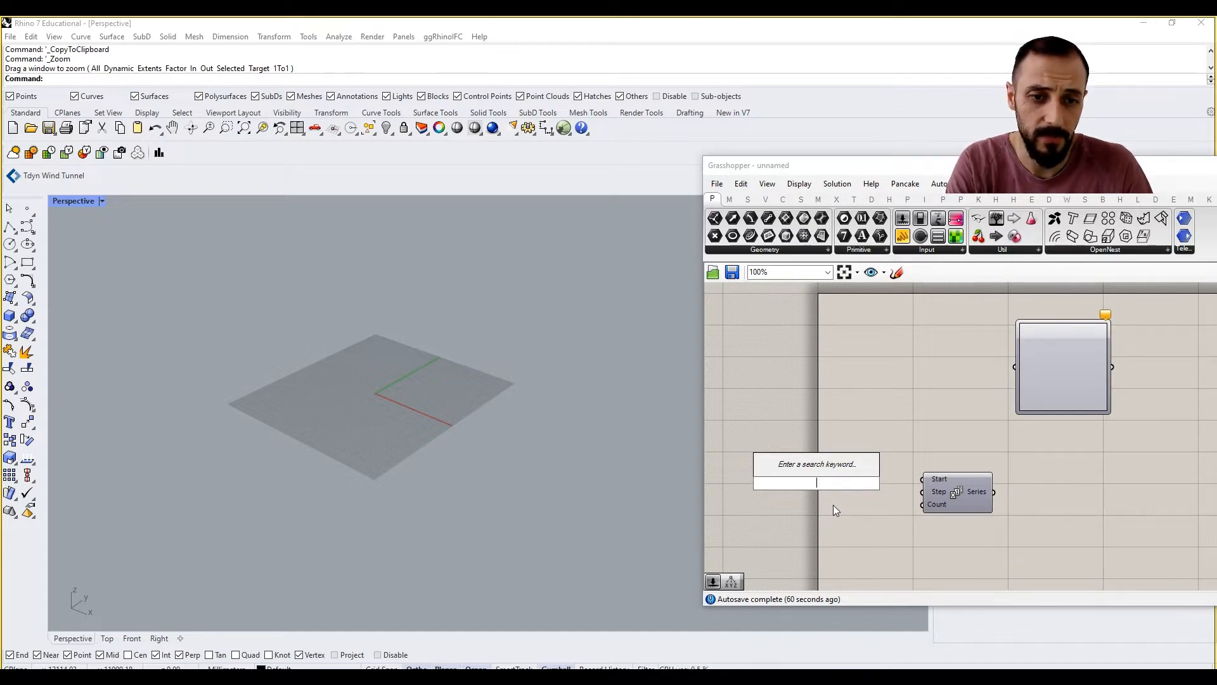
double_click(833, 505)
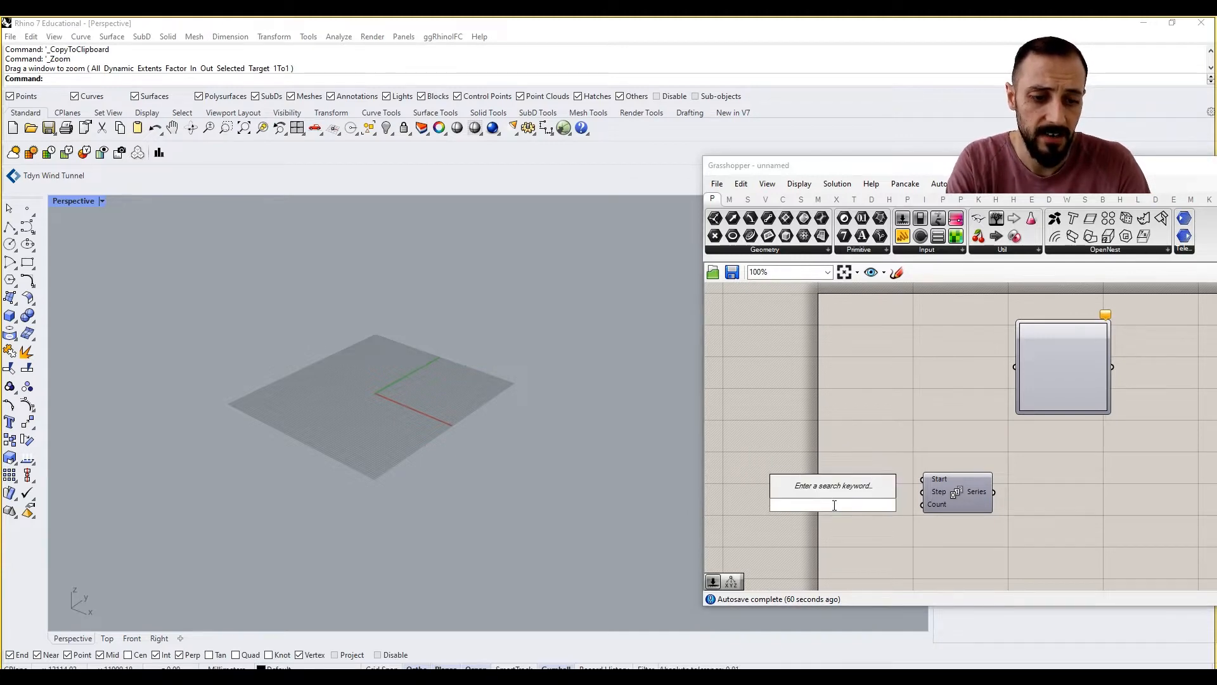
type("50")
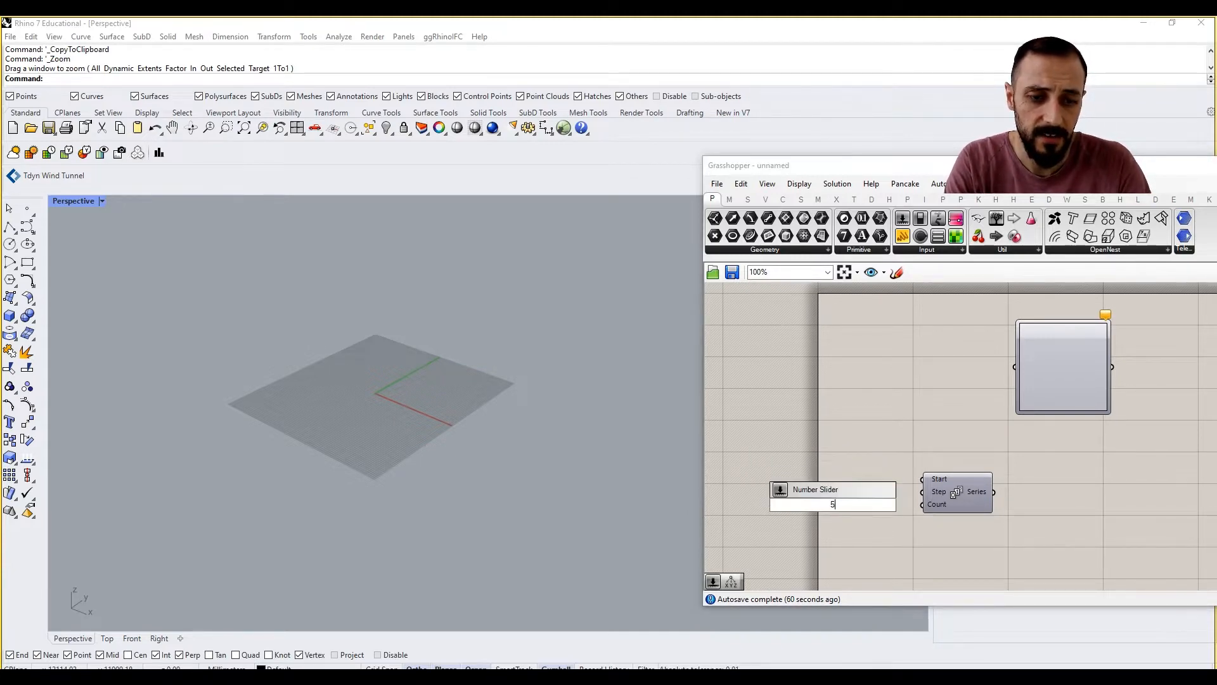
key("Return")
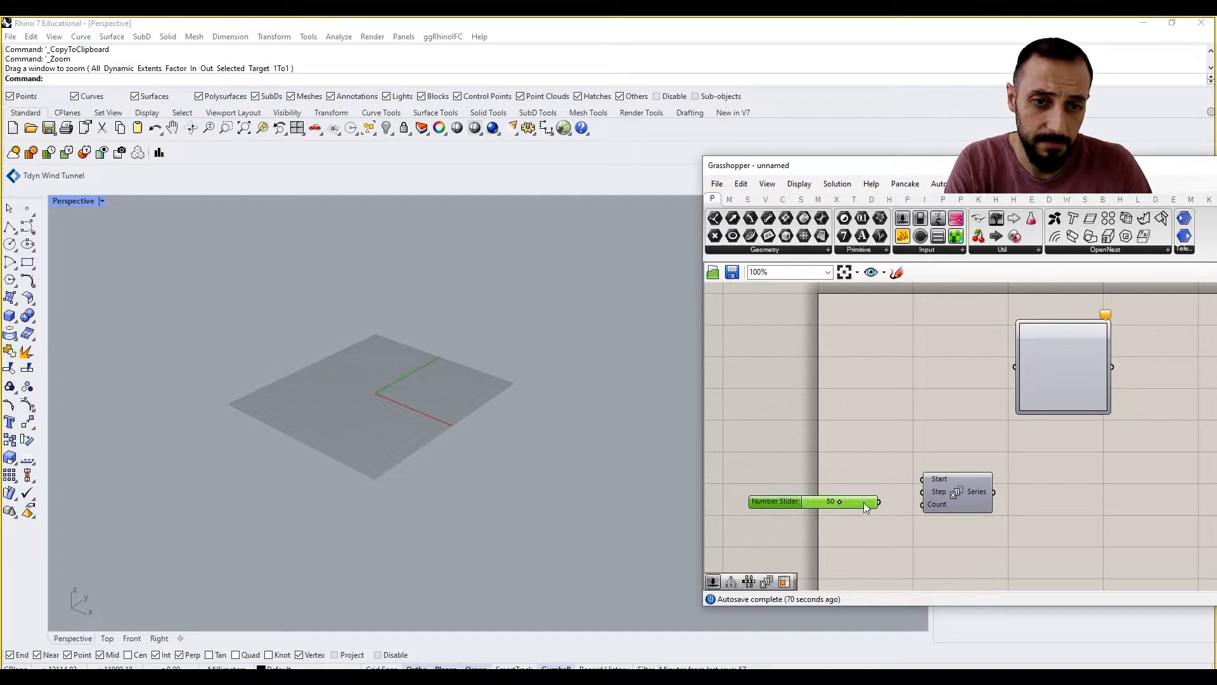
left_click_drag(873, 508, 923, 505)
Add a number slider with the value 10 and connect it to the Series component's Step input
left_click(839, 482)
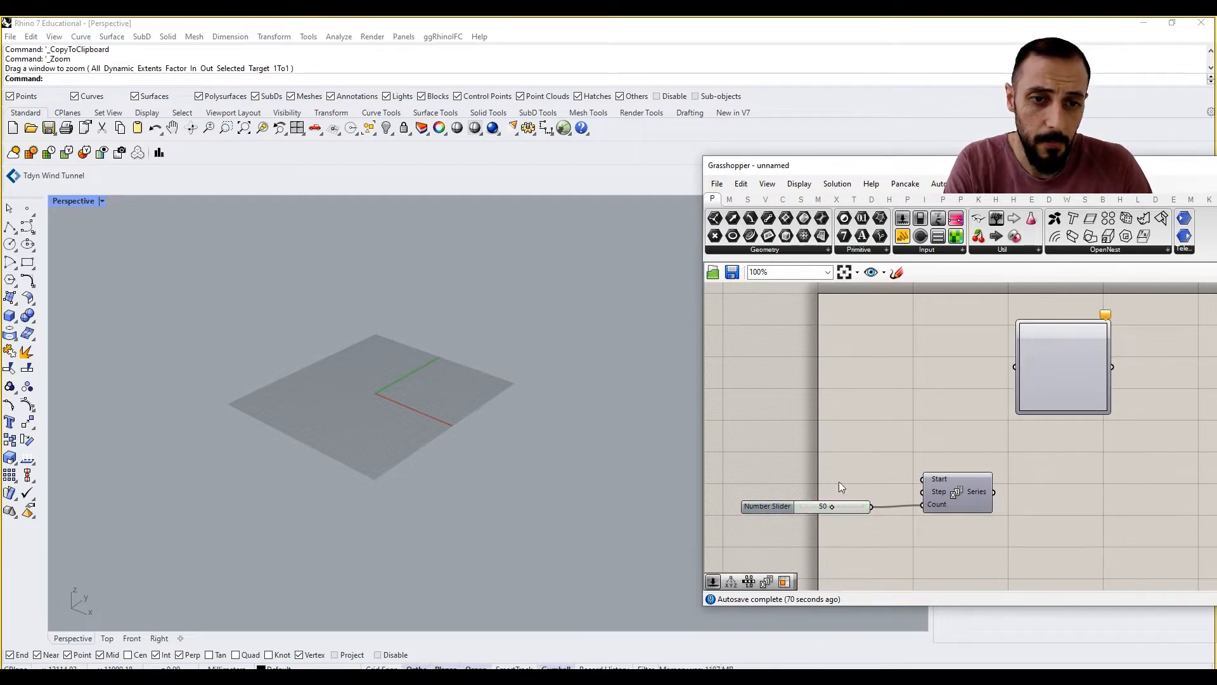
double_click(838, 482)
type("10")
key("Return")
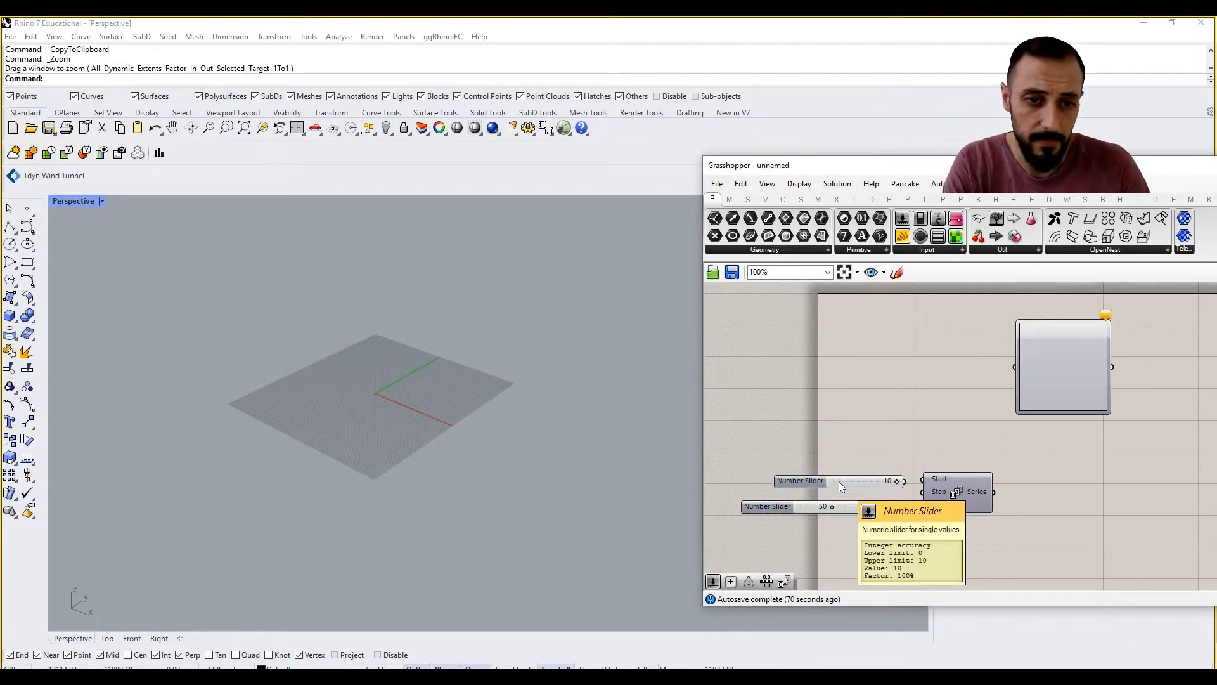
left_click_drag(838, 482, 937, 493)
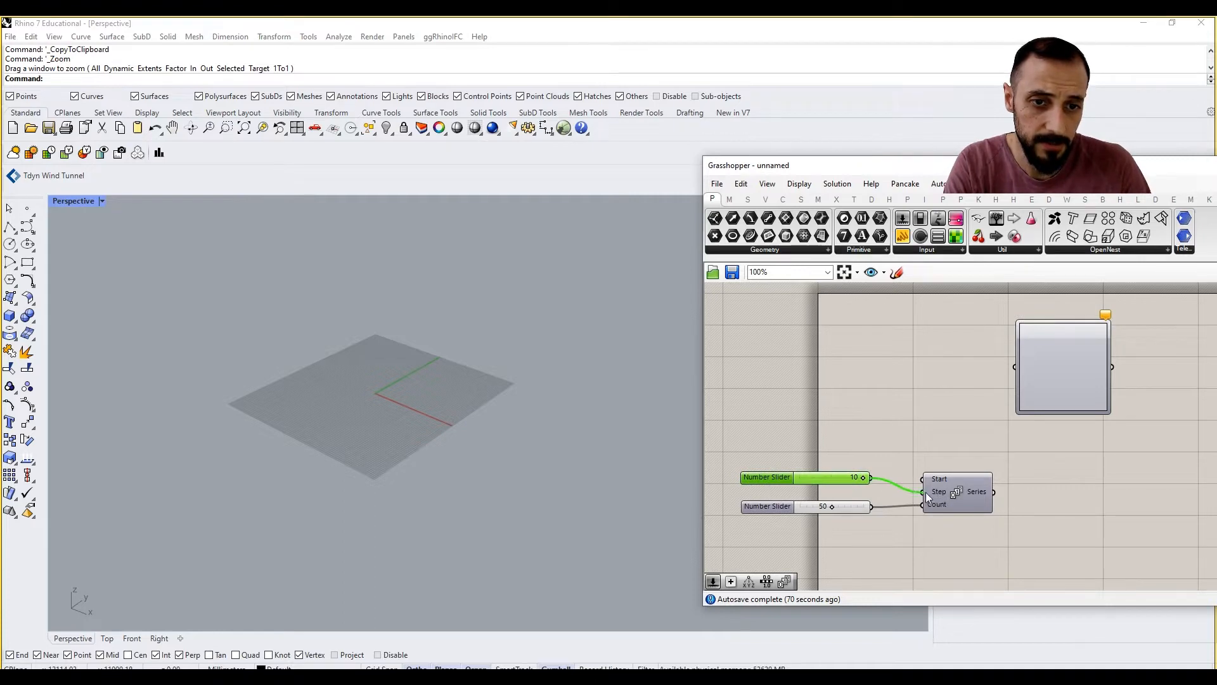
Add a Construct Point component and connect the Series output to its Z coordinate input
right_click_drag(1094, 507, 1035, 523)
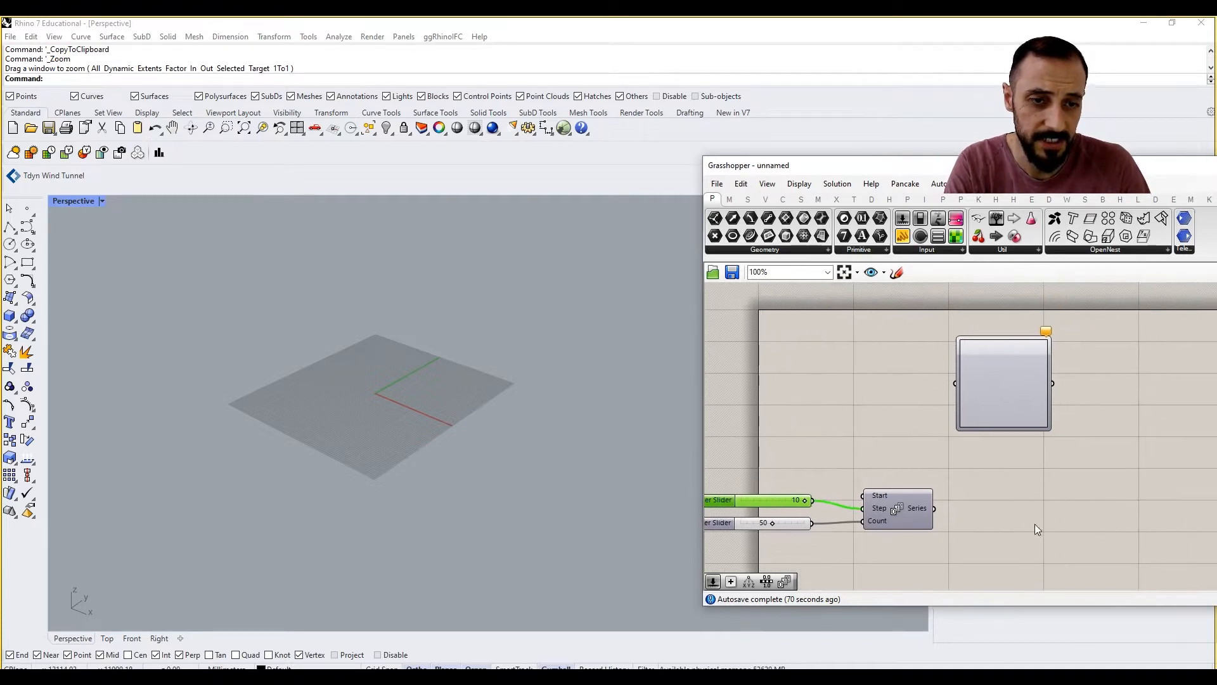
double_click(1089, 505)
left_click(765, 199)
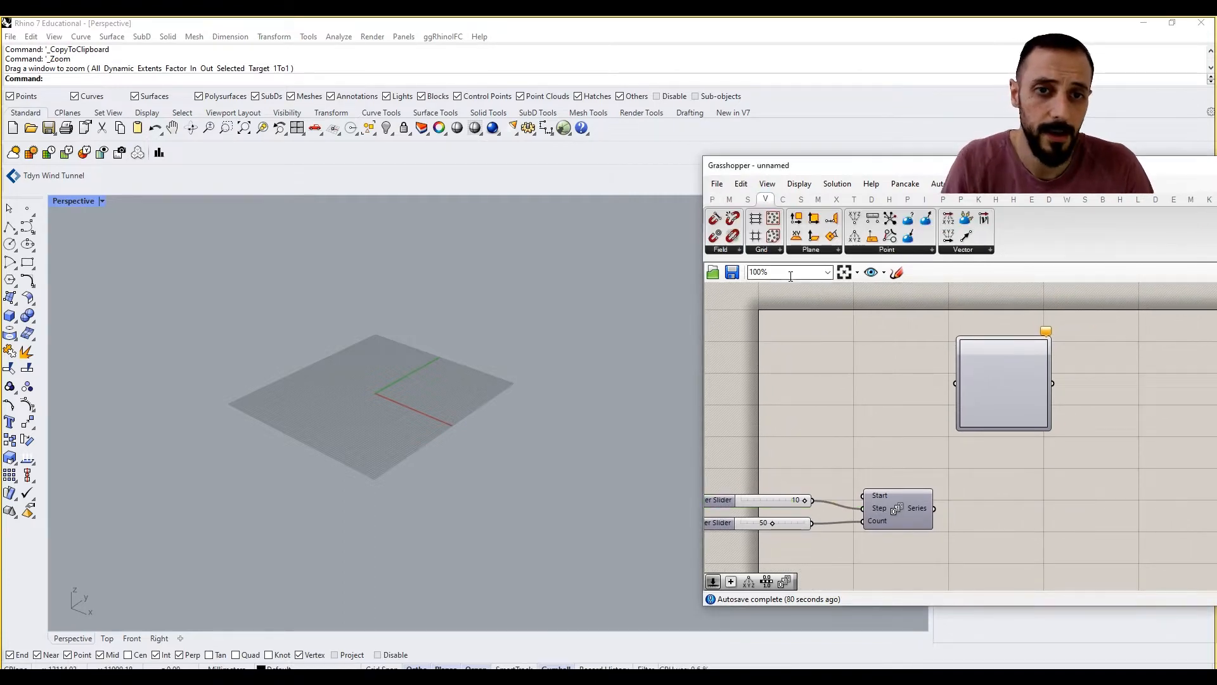
left_click(885, 251)
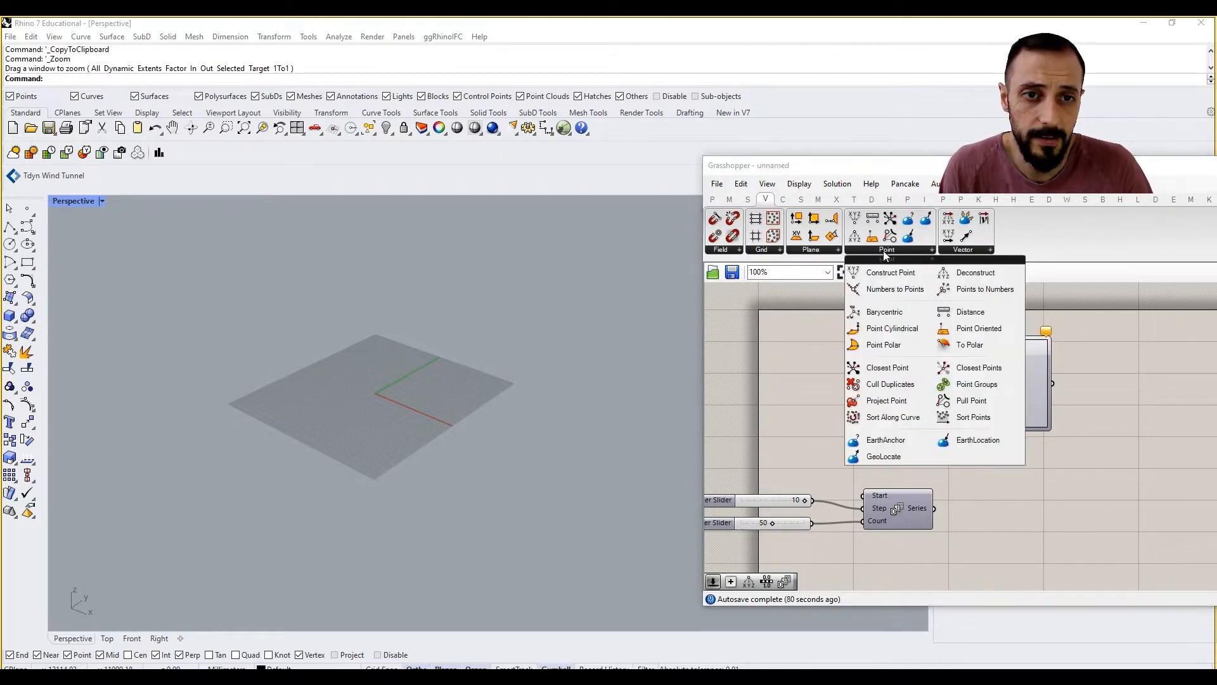
left_click(886, 273)
left_click(1089, 526)
left_click_drag(935, 508, 1115, 504)
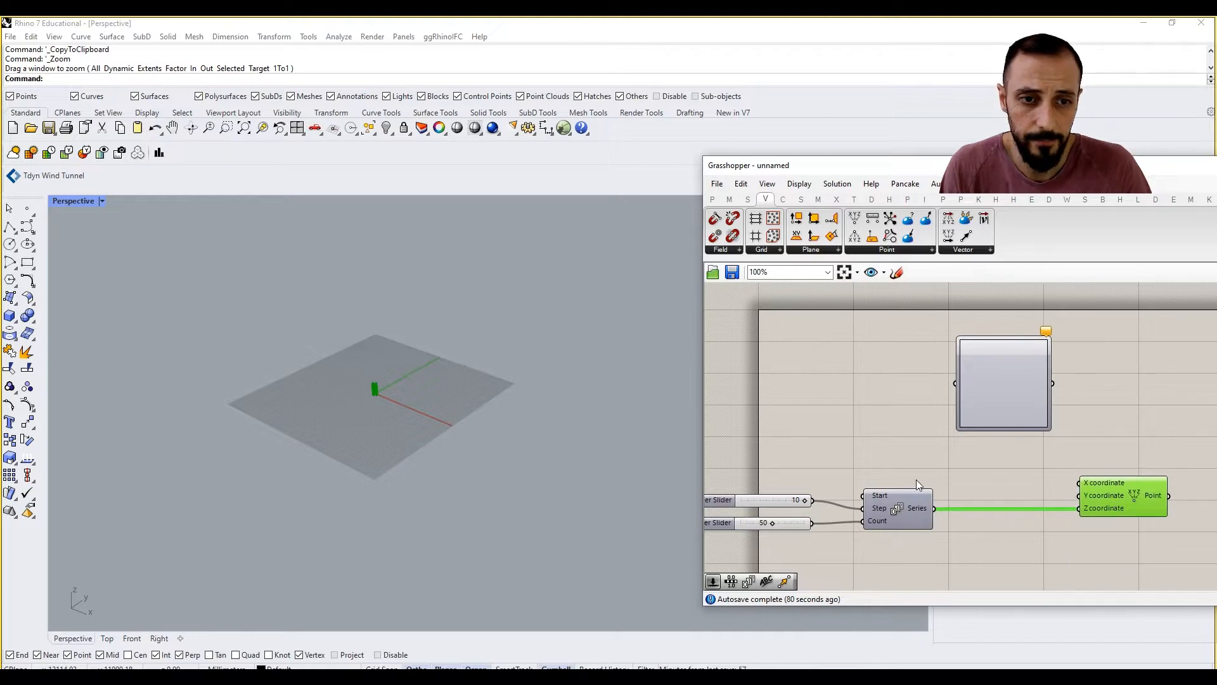
Set the grid line count to 50 for all viewports in the Rhino document's grid properties
right_click_drag(915, 479, 959, 478)
key("Return")
scroll(374, 396, "up", 5)
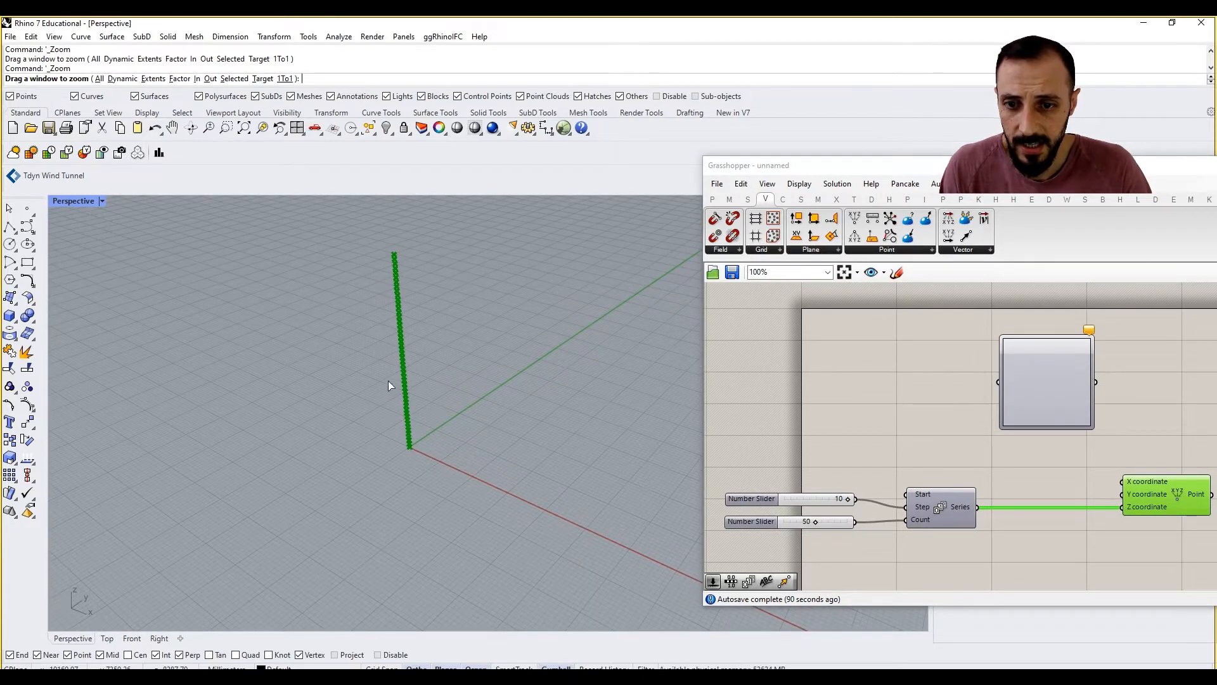
right_click_drag(835, 505, 850, 506)
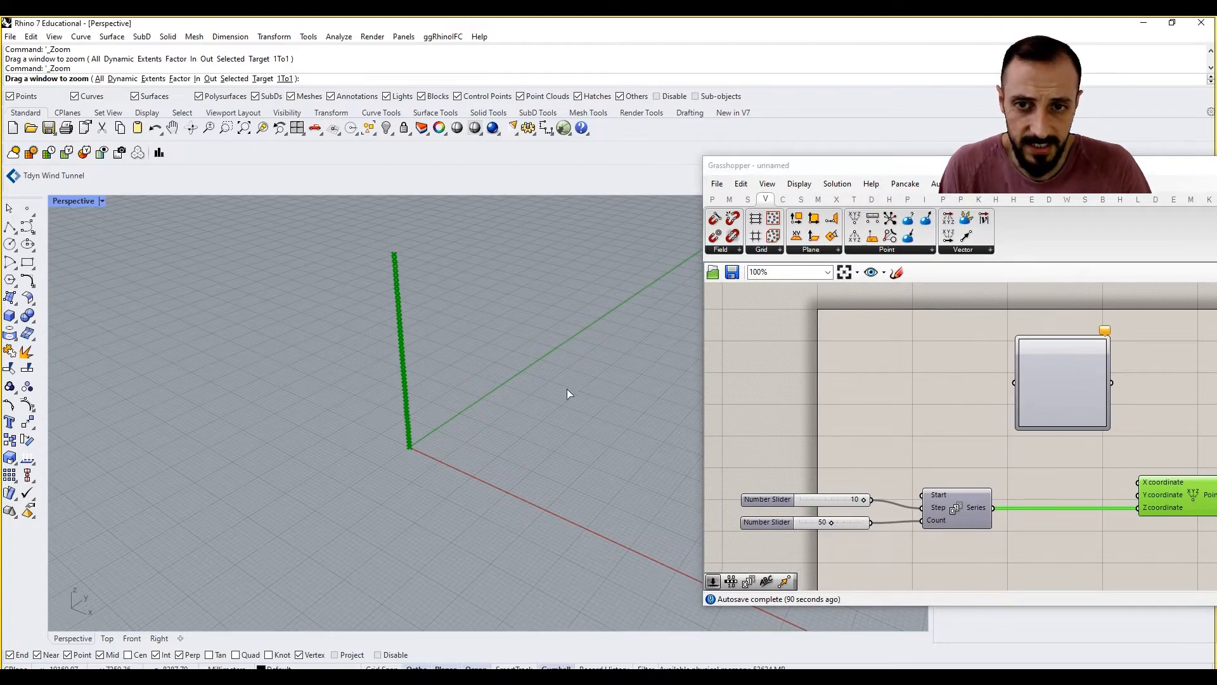
scroll(419, 320, "down", 10)
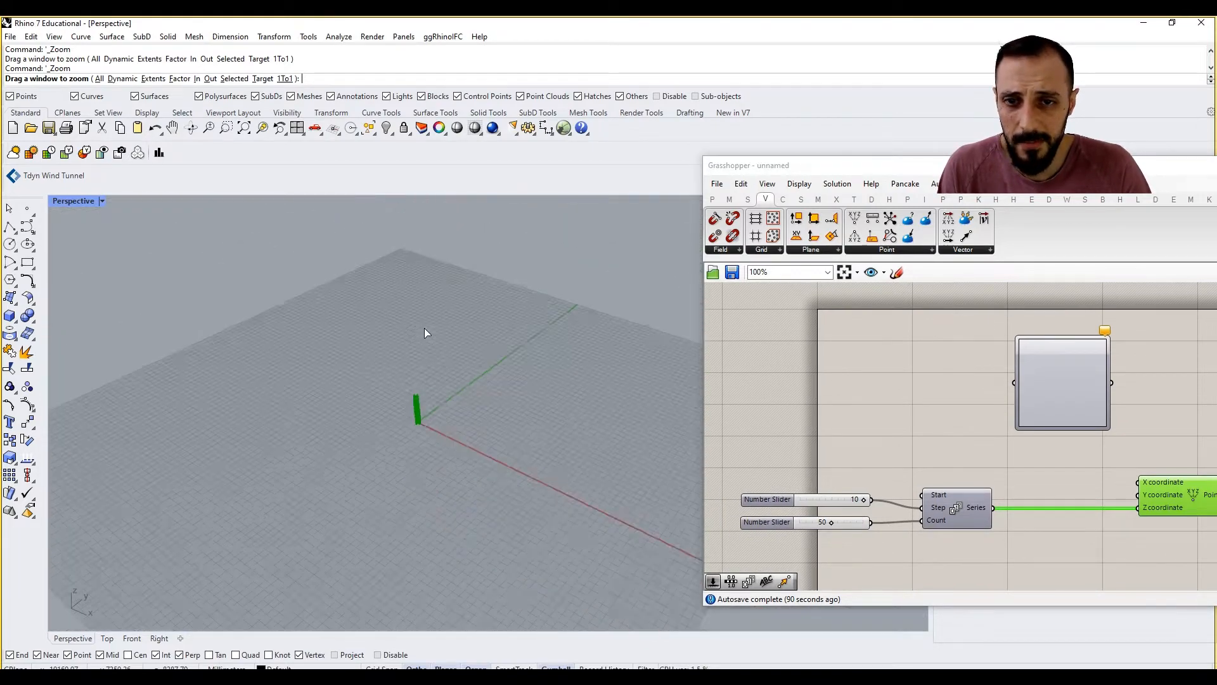
scroll(442, 351, "up", 3)
left_click(309, 36)
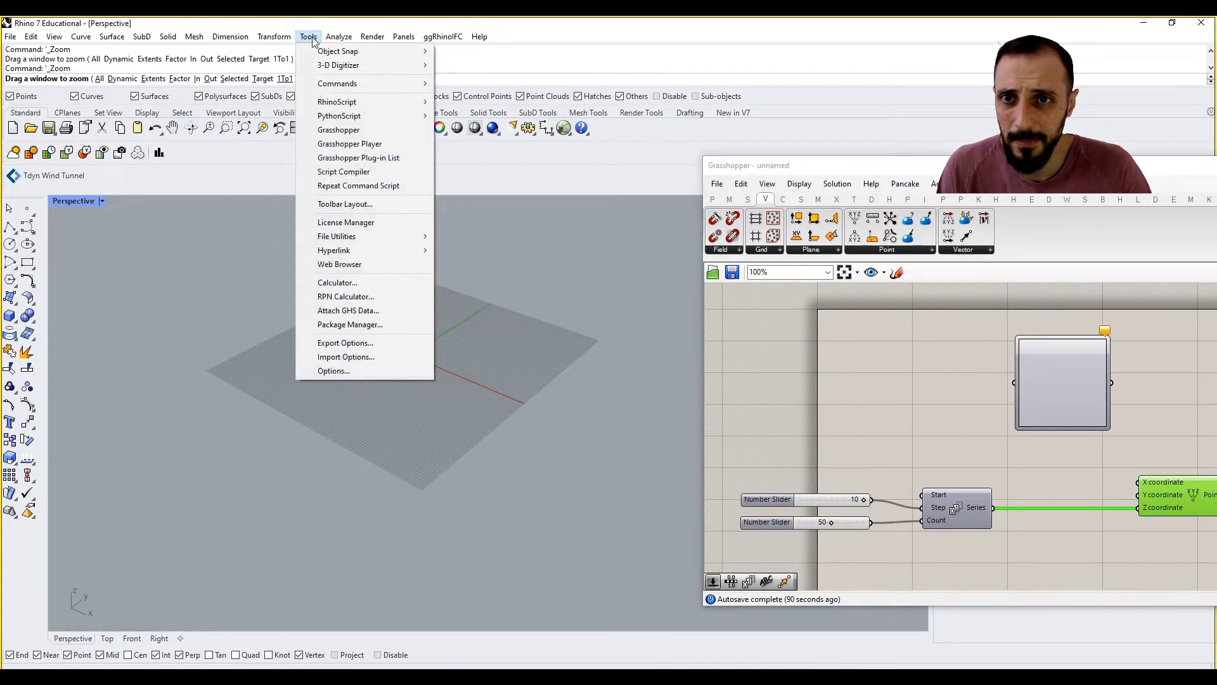
left_click(355, 375)
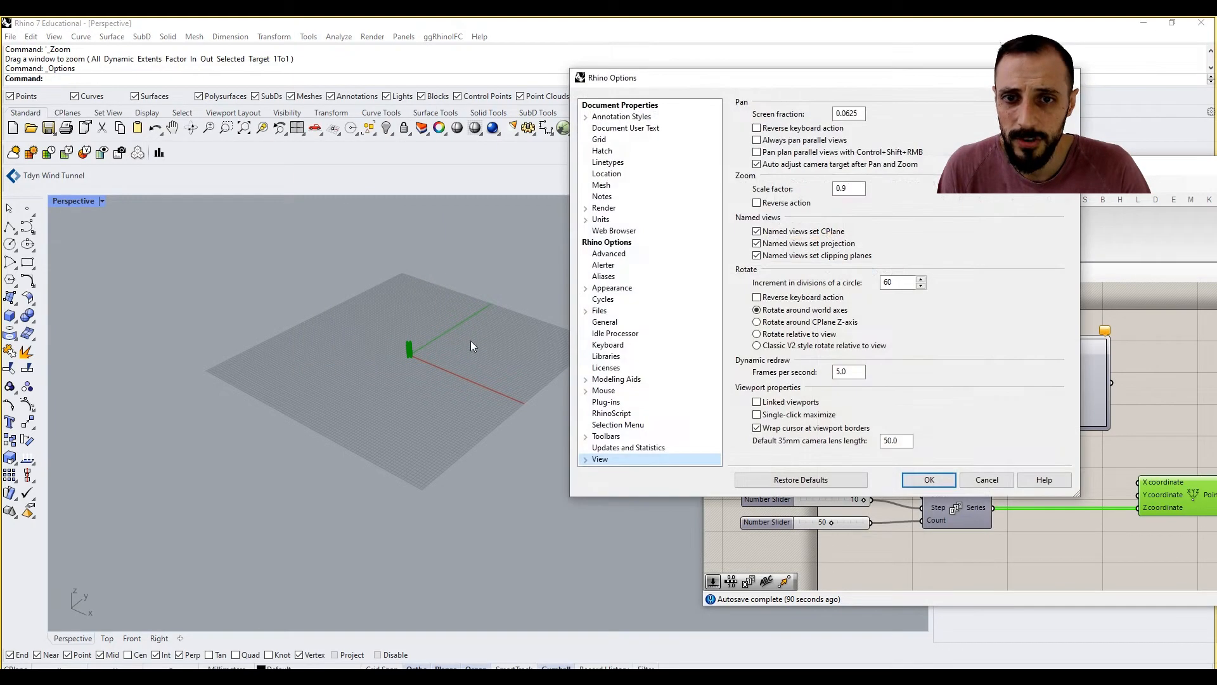
left_click(601, 140)
left_click(870, 176)
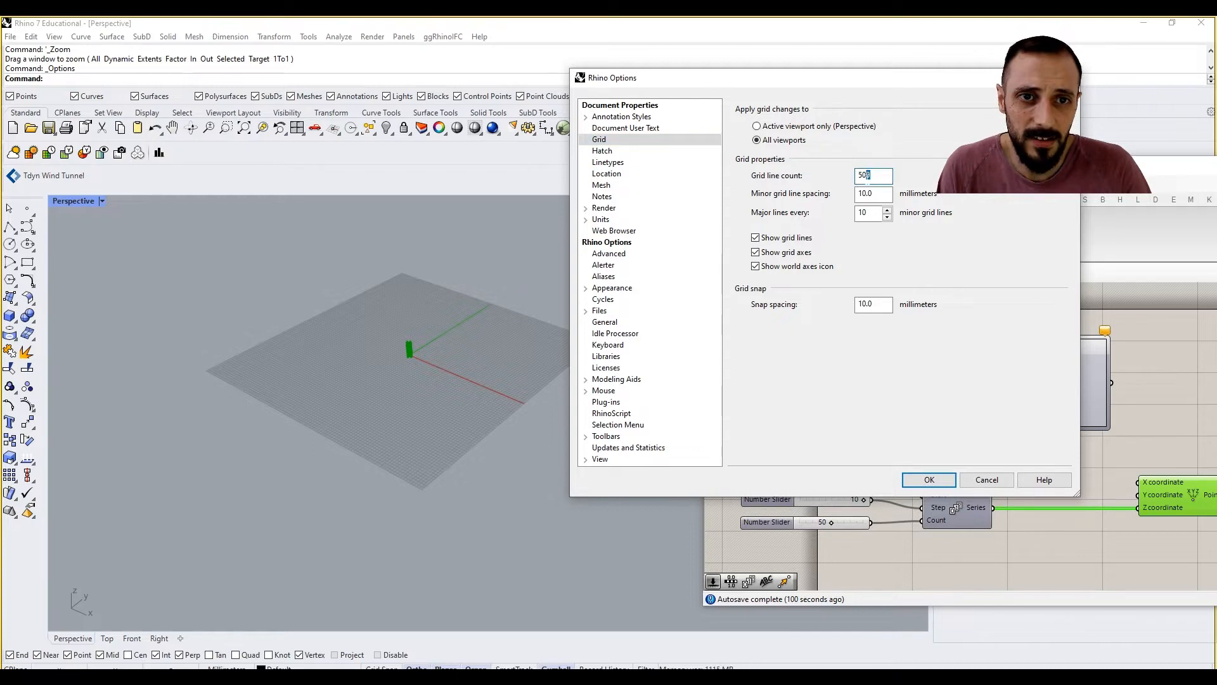
key("BackSpace")
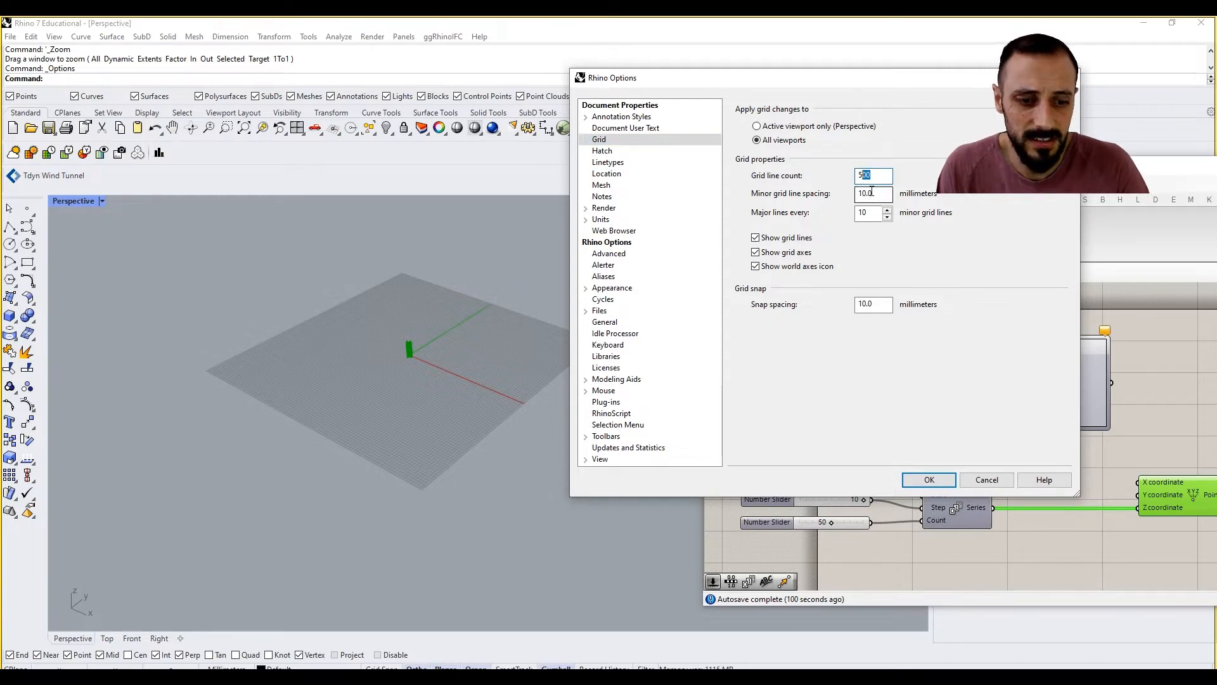
type("0")
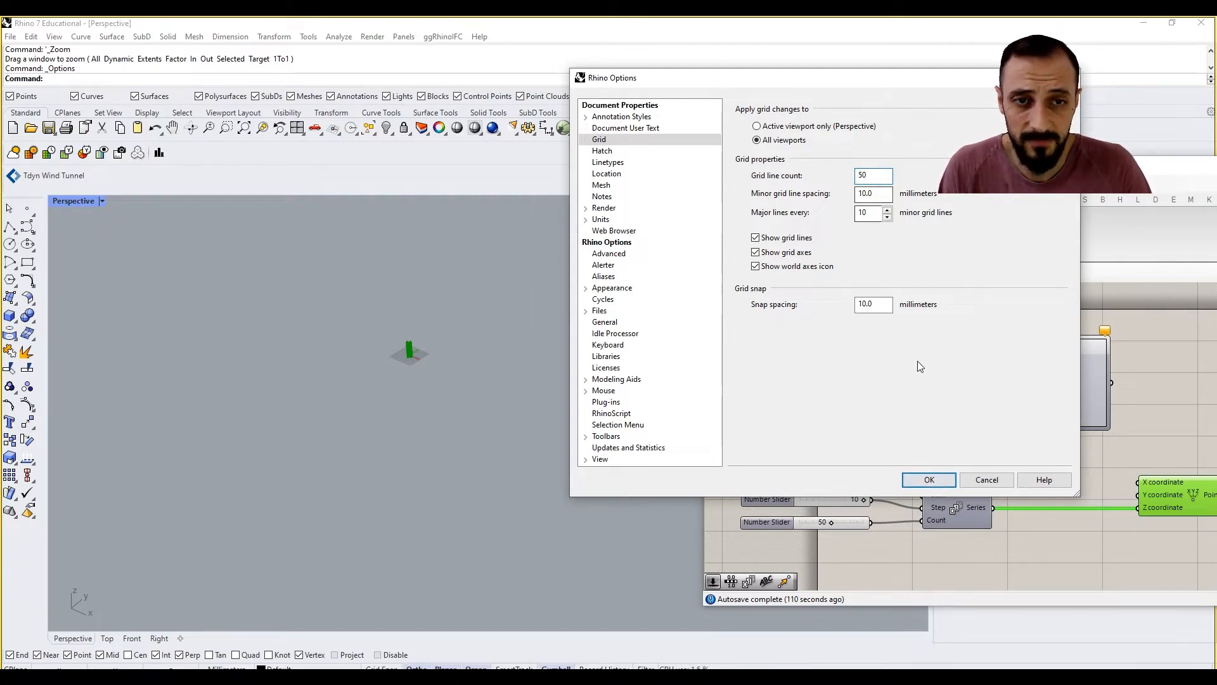
left_click(929, 480)
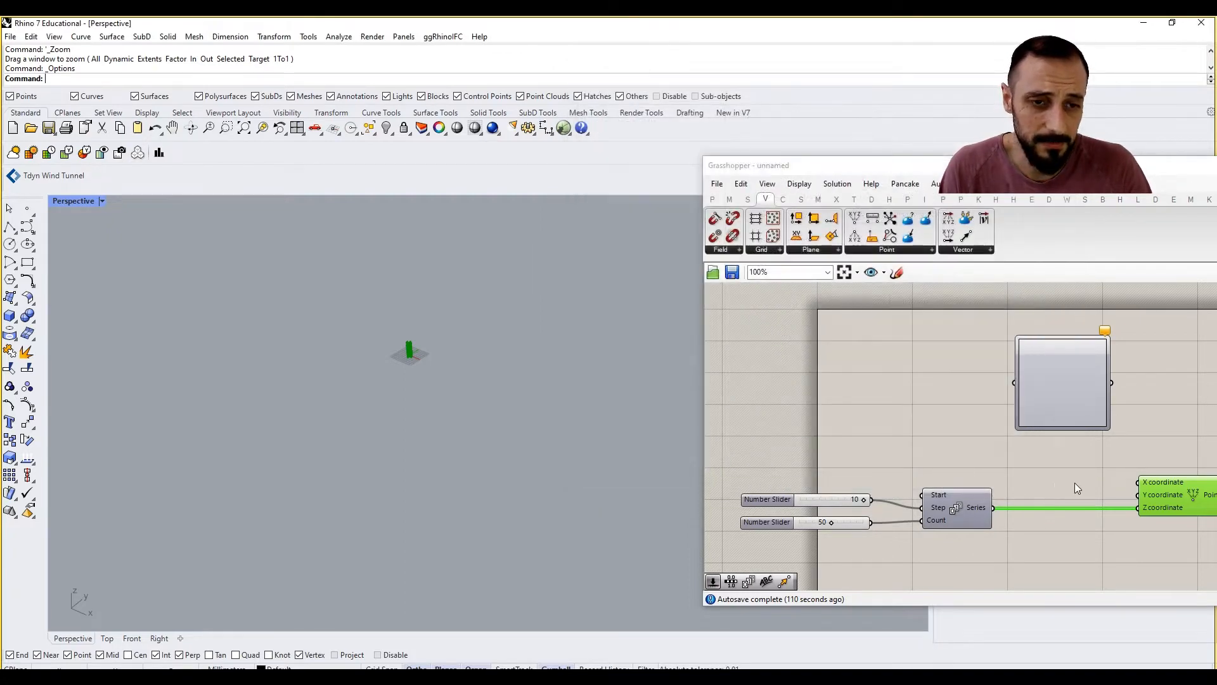
Examine the vertical column of points against the resized grid in the Perspective viewport
right_click_drag(1075, 482, 1008, 470)
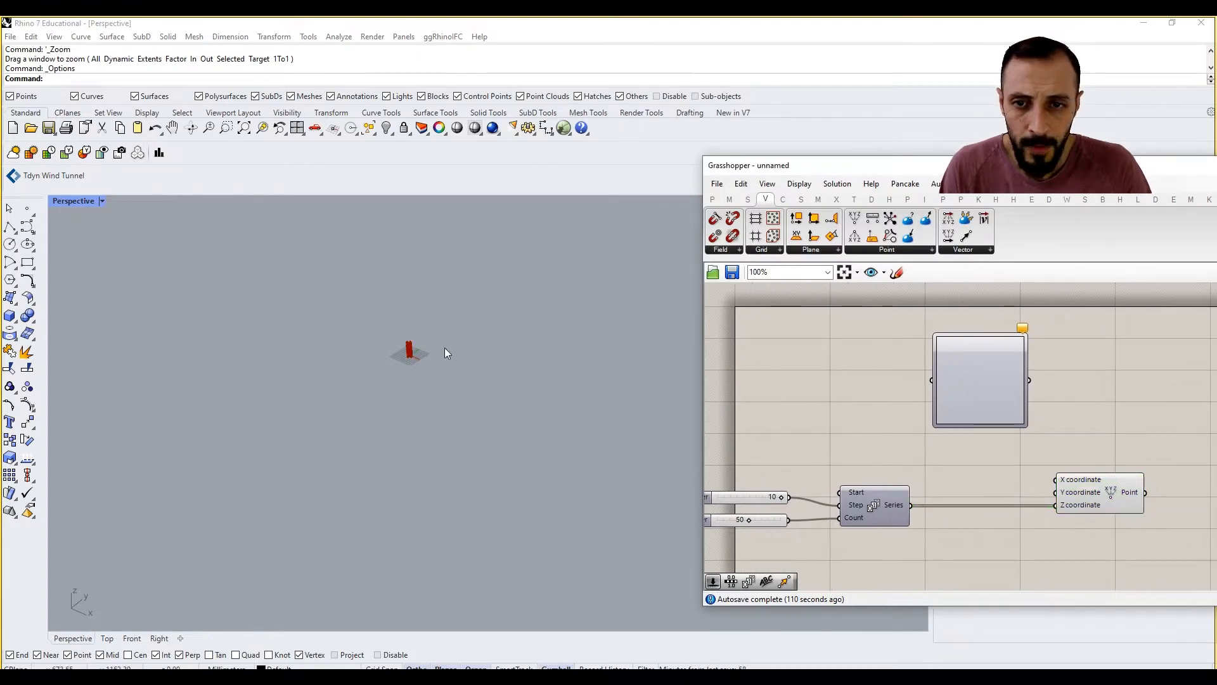
scroll(412, 349, "up", 5)
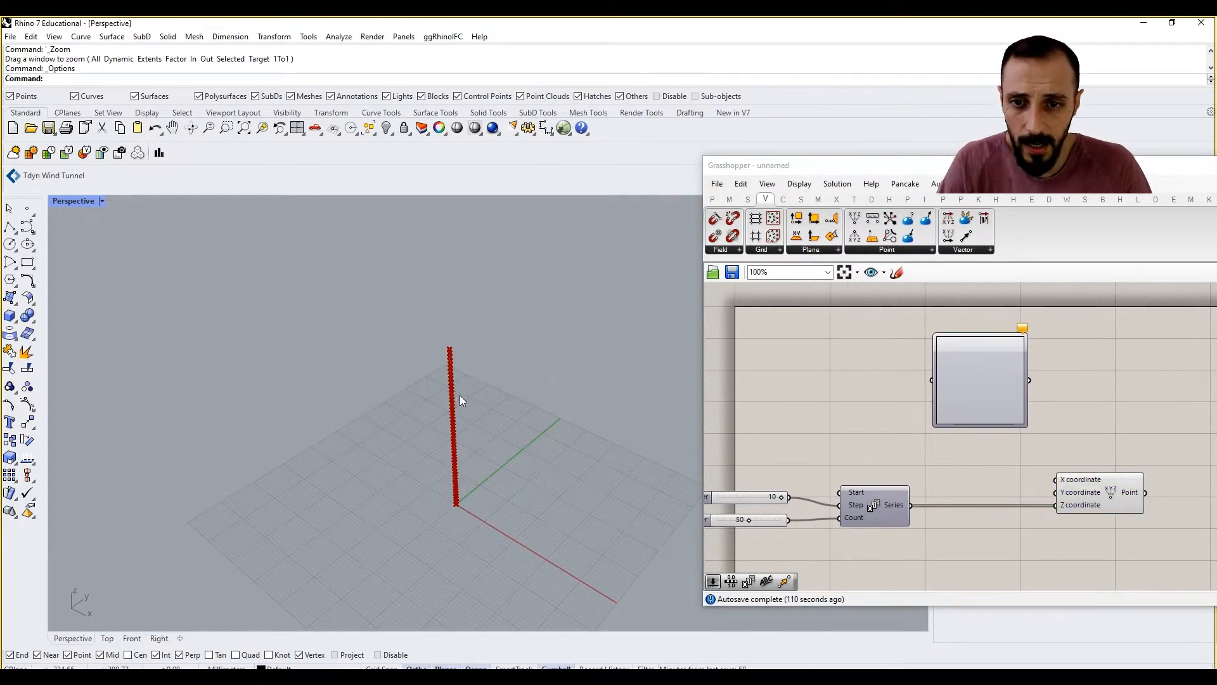
scroll(458, 374, "down", 5)
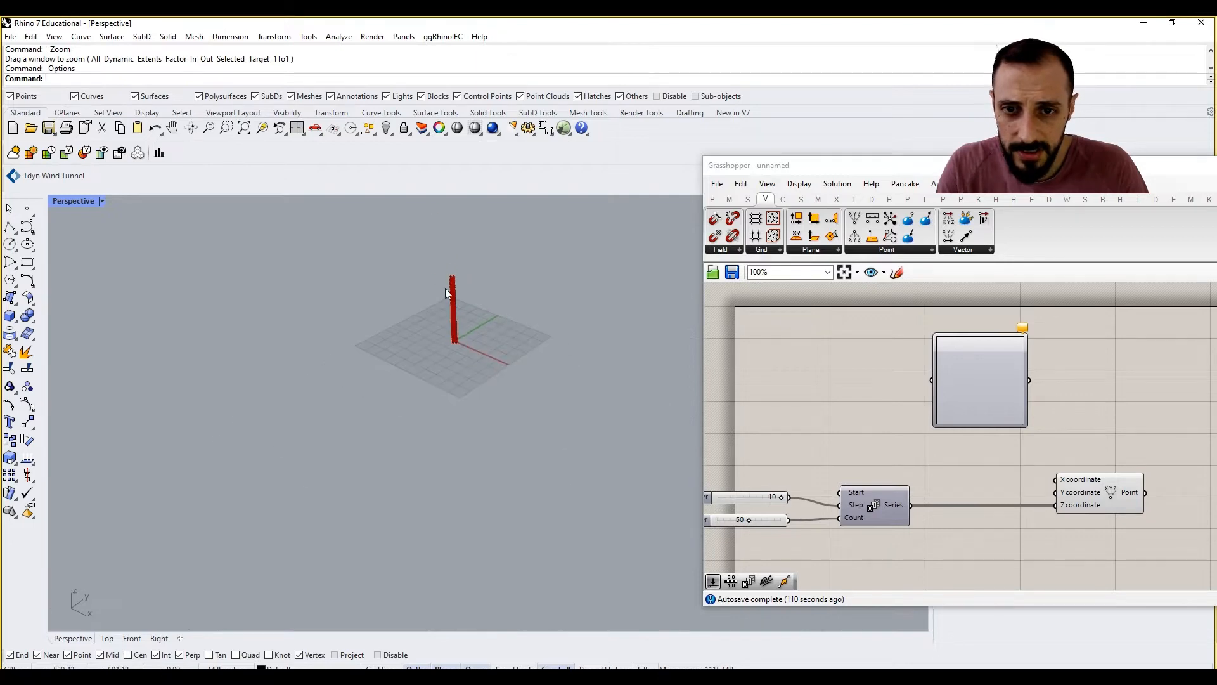
left_click(226, 128)
left_click_drag(327, 217, 540, 414)
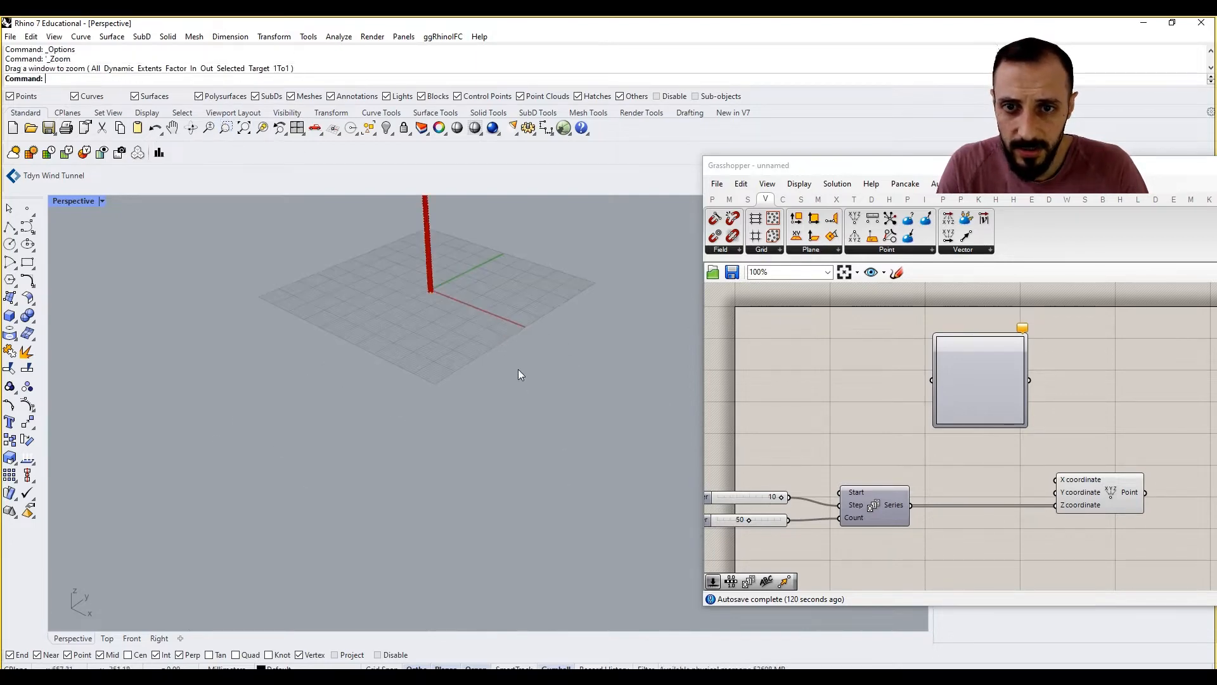
right_click_drag(444, 253, 457, 367, "shift")
right_click_drag(484, 445, 476, 393, "shift")
scroll(477, 468, "up", 8)
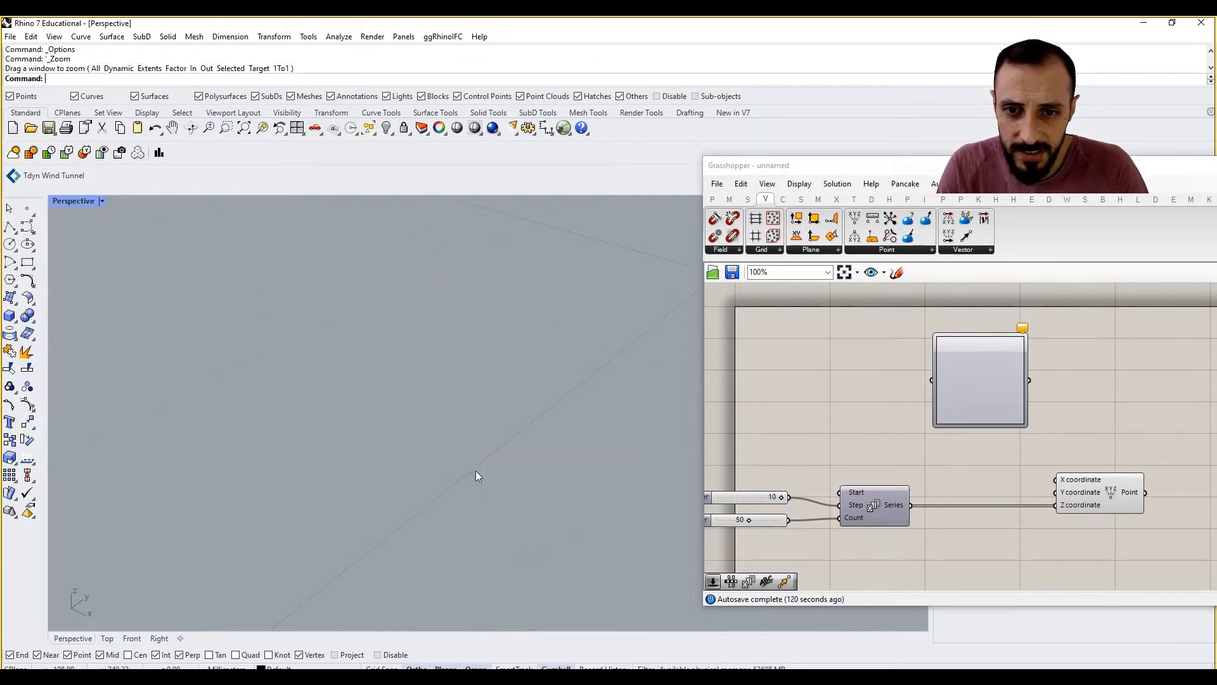
scroll(476, 475, "down", 8)
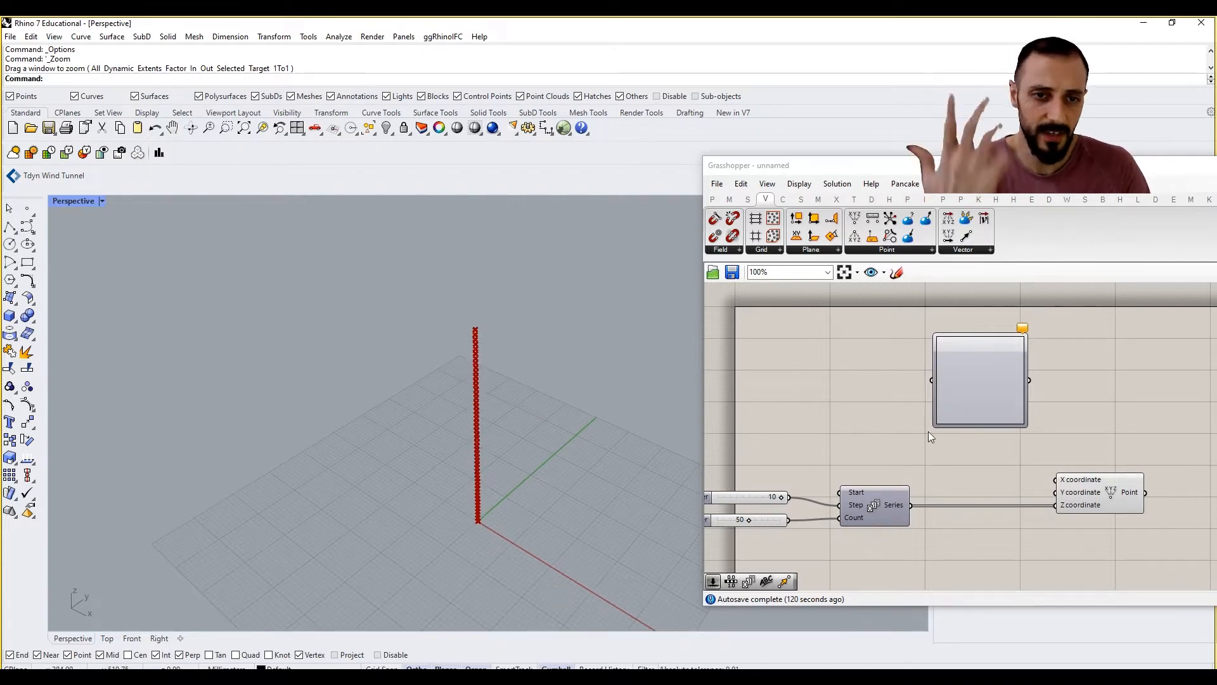
Shift the Graph Mapper above the Construct Point component and add a Range component above the Series component
left_click_drag(976, 408, 1049, 402)
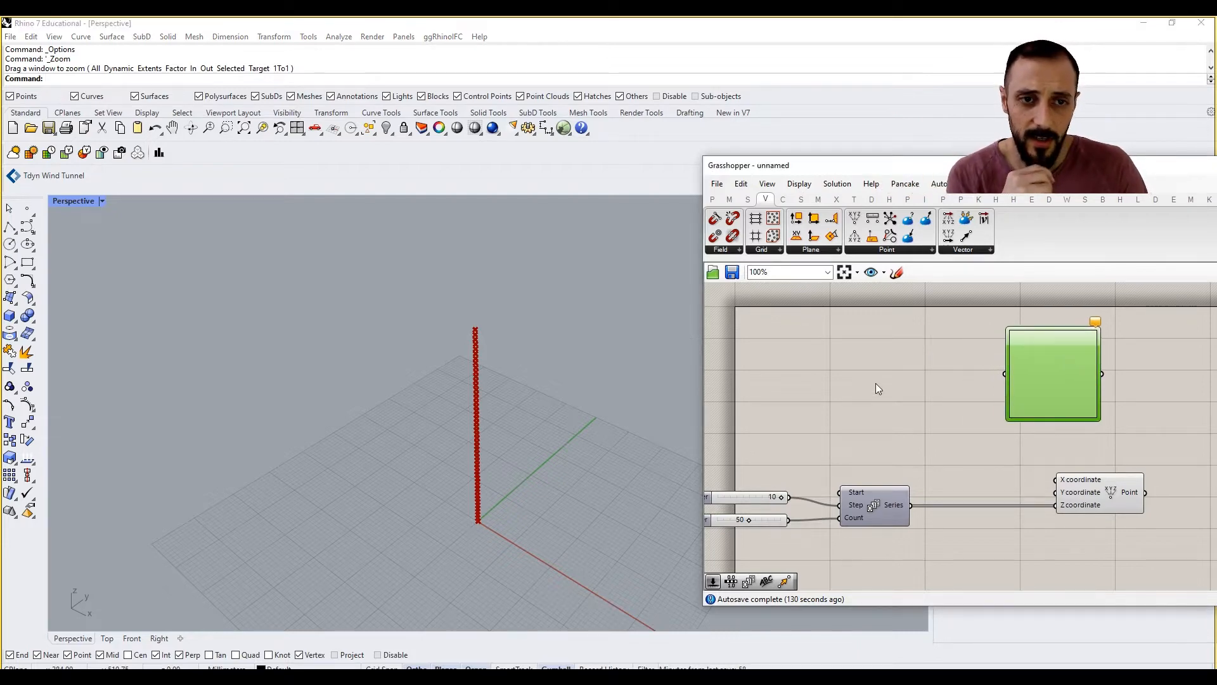
double_click(858, 374)
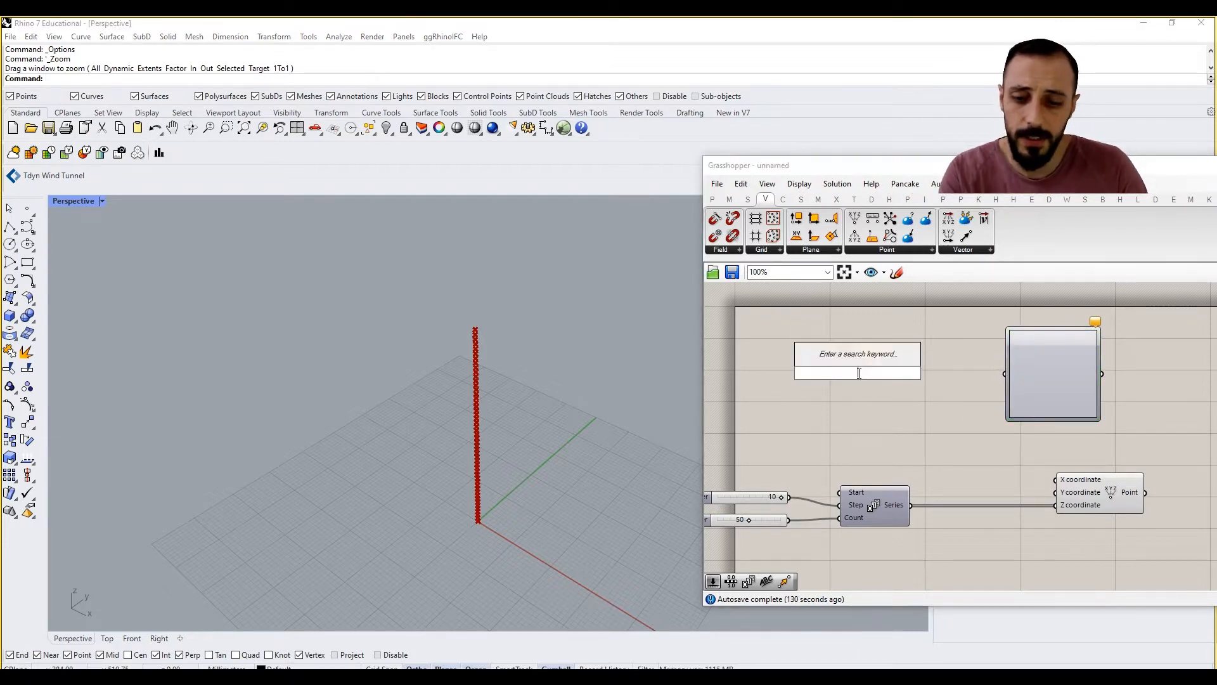
type("range")
left_click(845, 360)
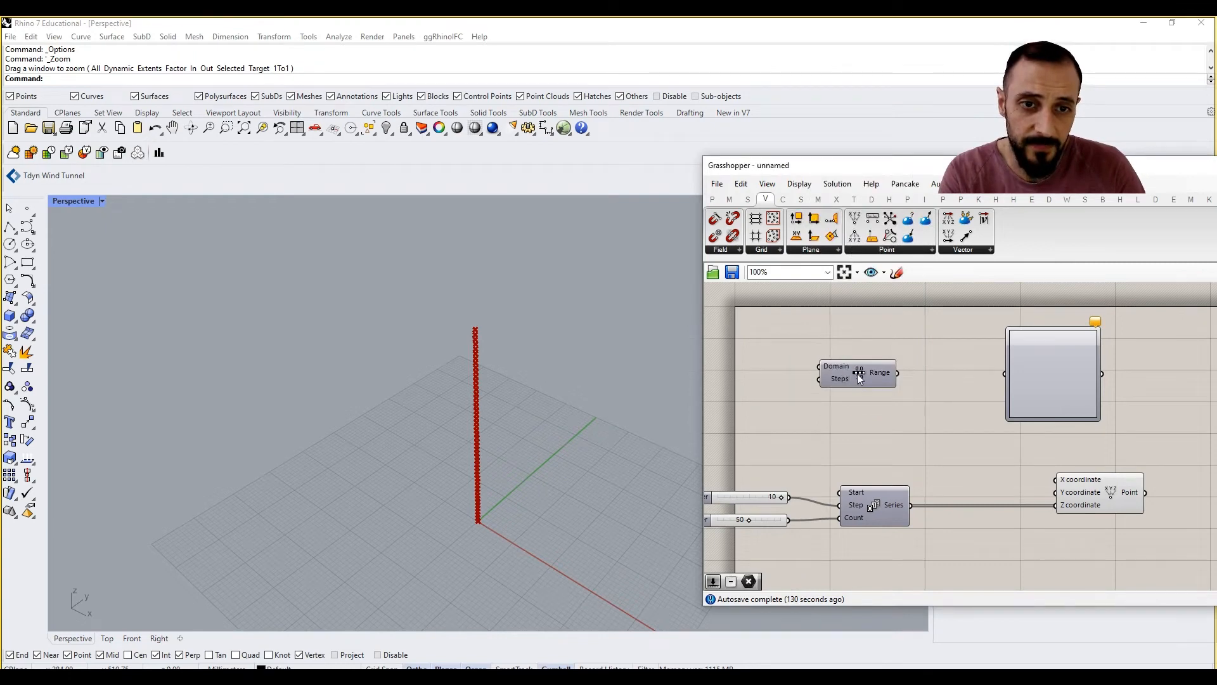
mouse_move(896, 510)
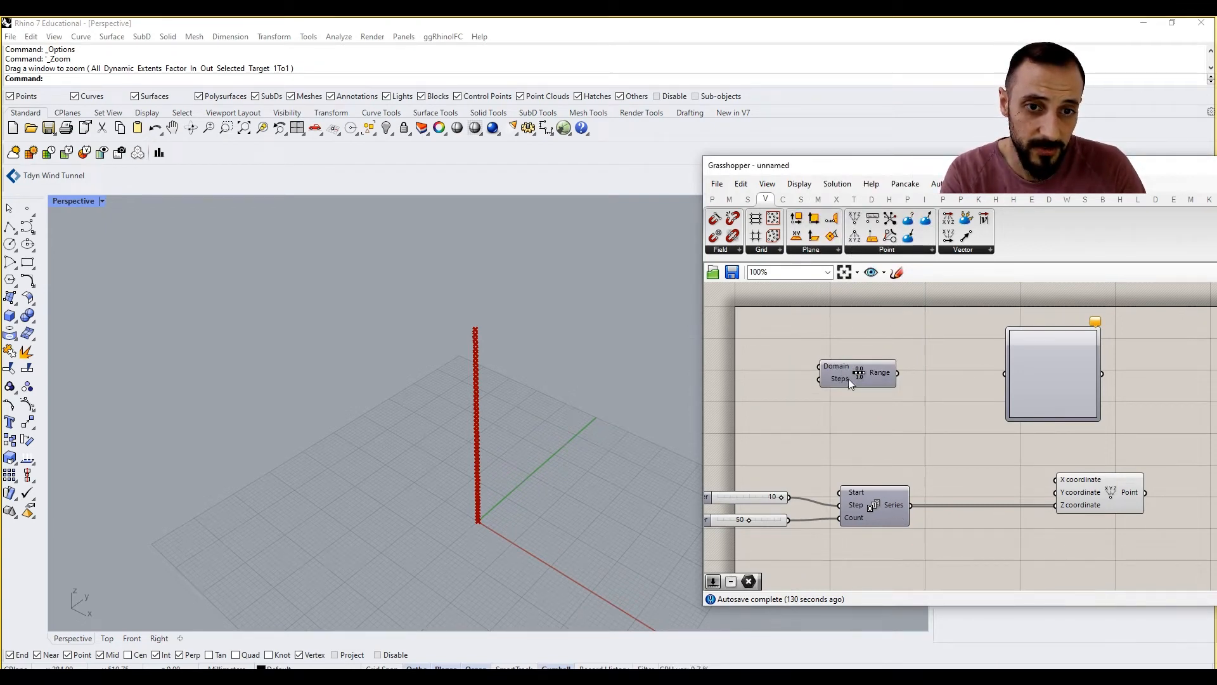
Add a number slider of 49 and connect it to the Range component's Steps input
double_click(788, 390)
type("49")
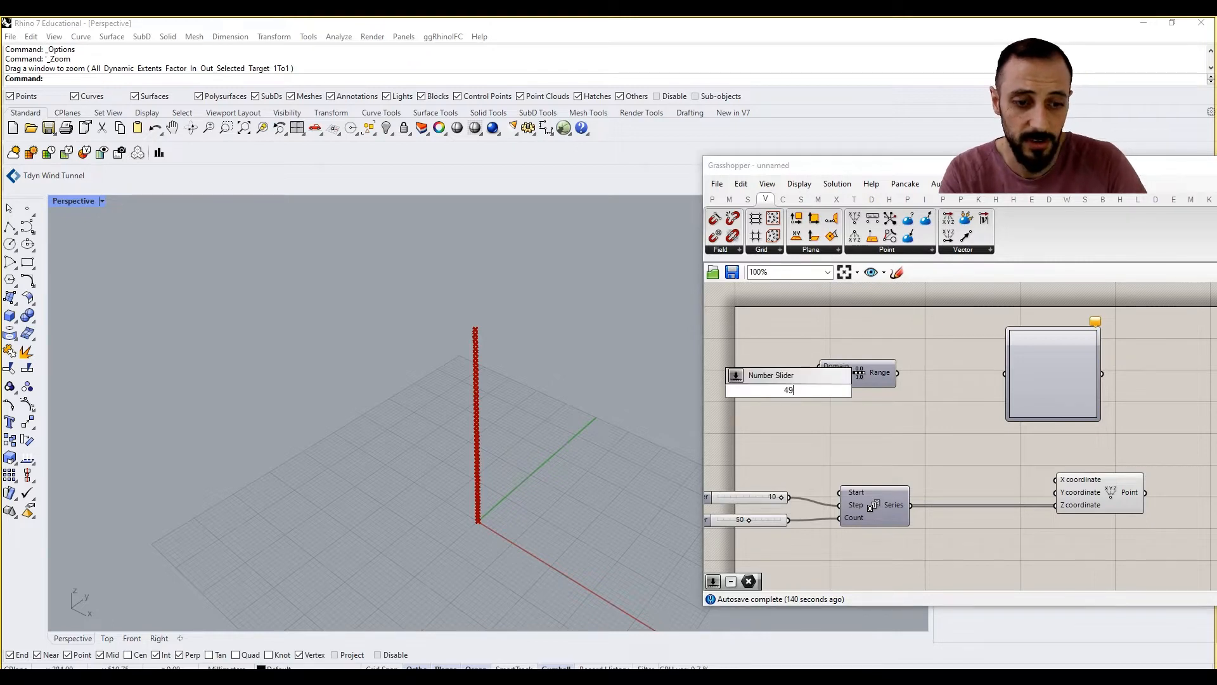
key("Return")
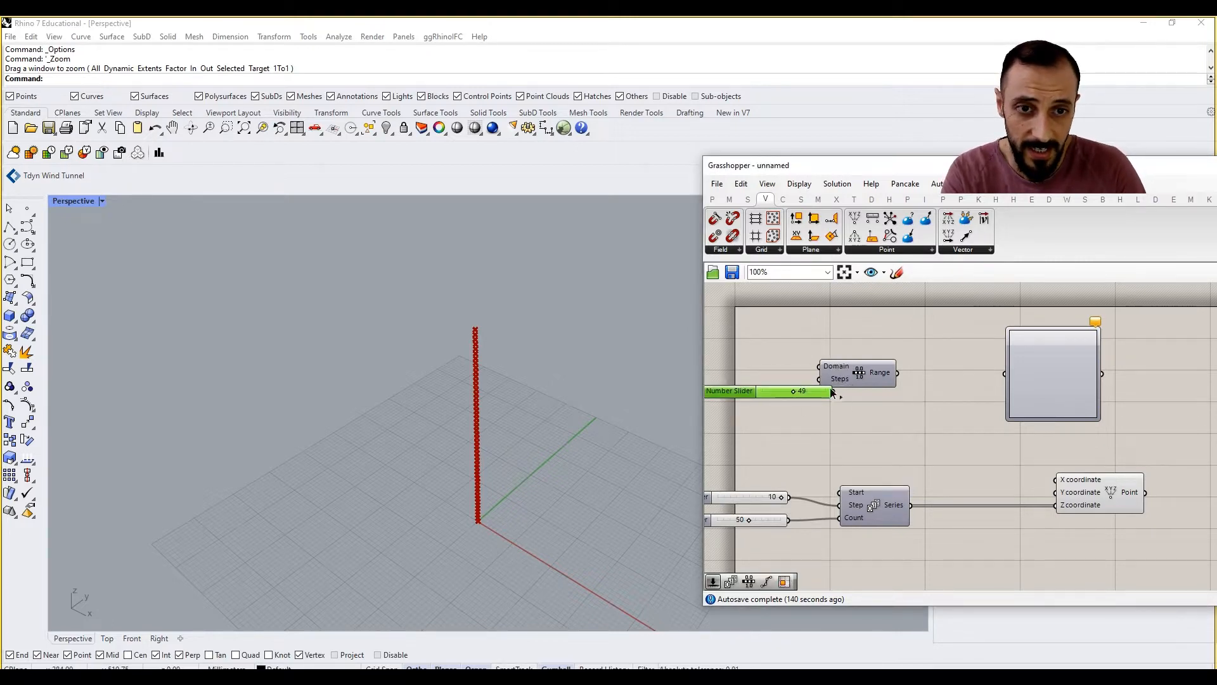
left_click_drag(885, 373, 931, 387)
Add a Subtraction component, connect its result to the Range's Steps input, and delete the 49 slider
right_click_drag(829, 454, 880, 448)
double_click(828, 425)
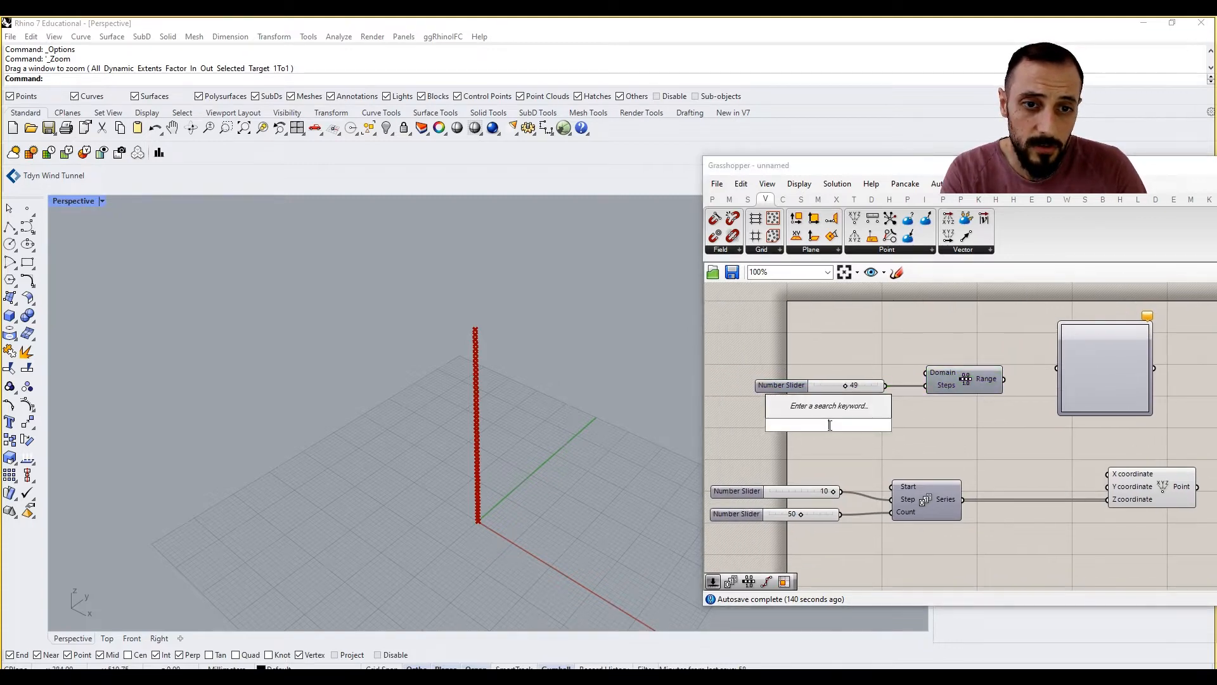
type("subtract")
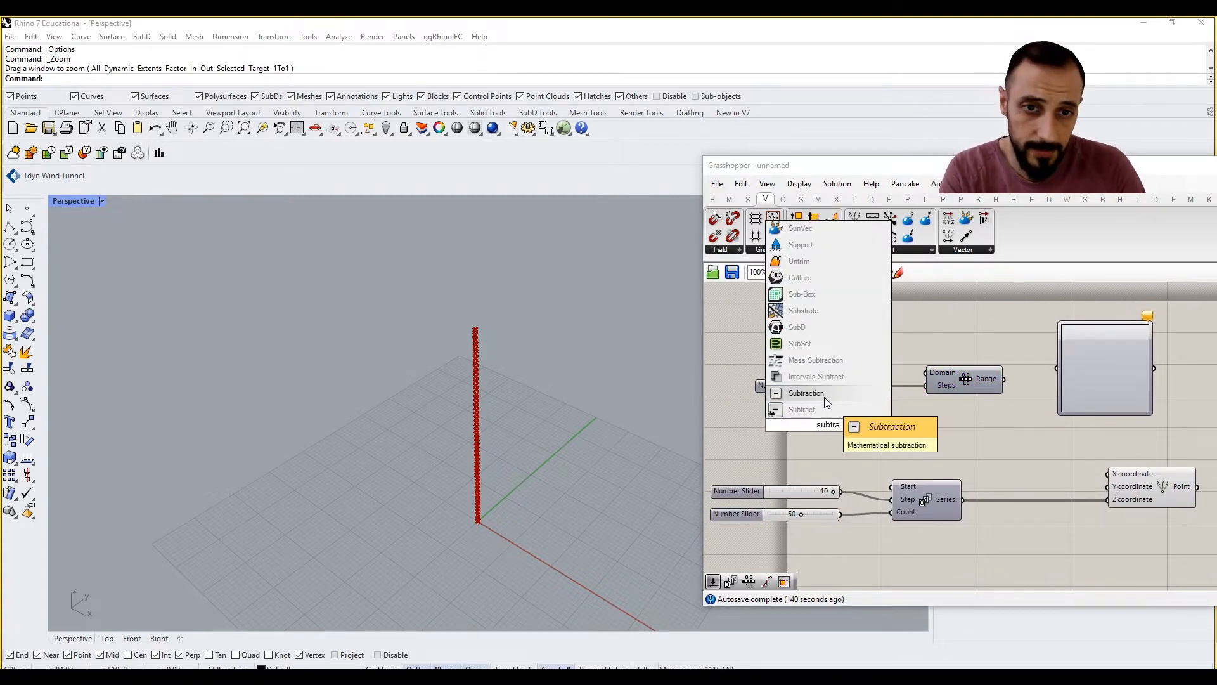
key("Return")
left_click_drag(857, 425, 926, 385)
left_click_drag(797, 386, 733, 391)
key("Delete")
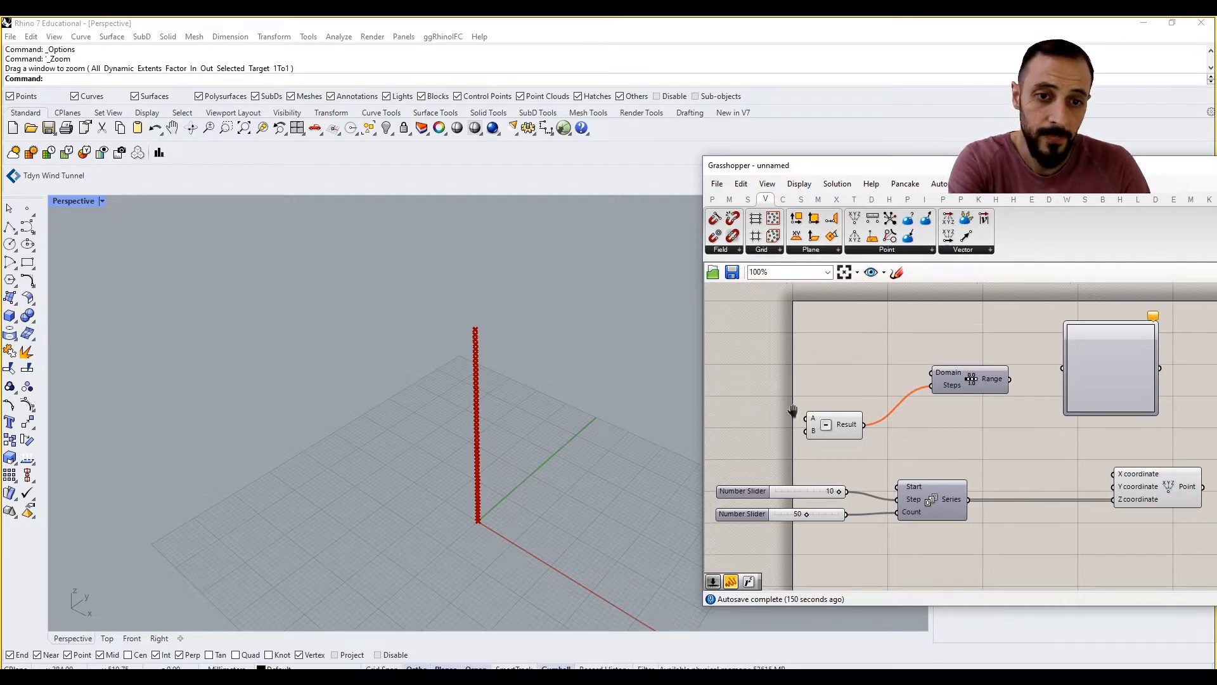
Add a small panel containing 1 and connect it to the Subtraction component's B input
right_click_drag(702, 408, 798, 397)
double_click(799, 398)
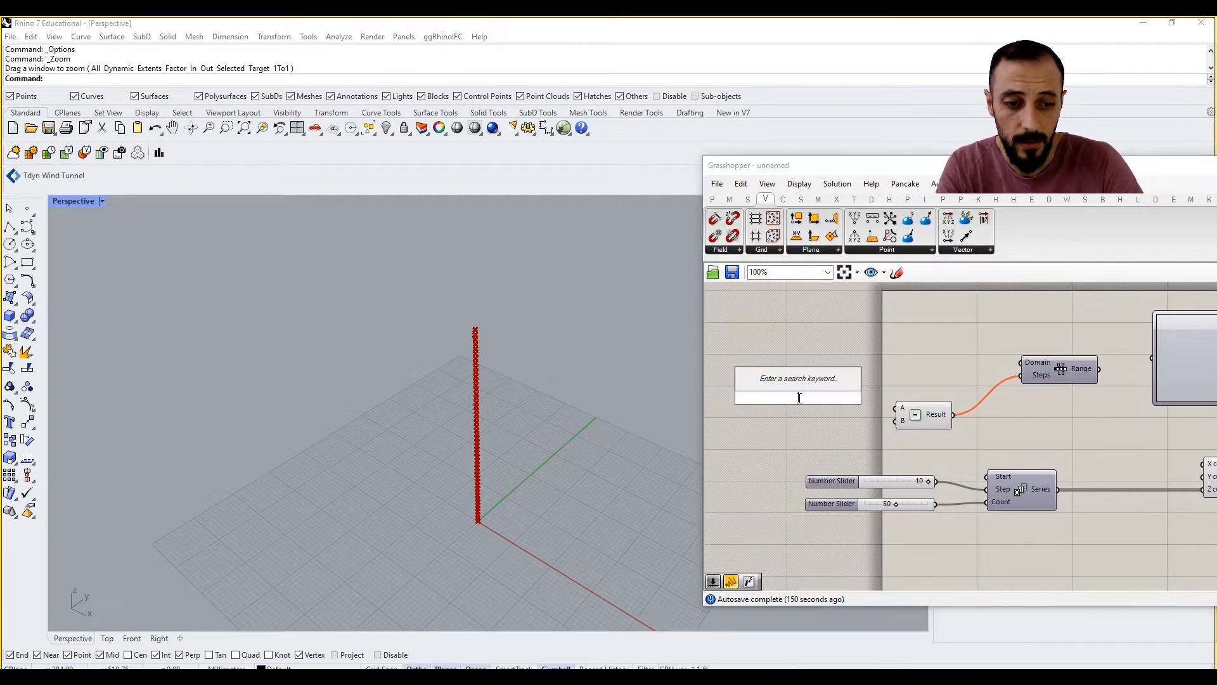
type("panel")
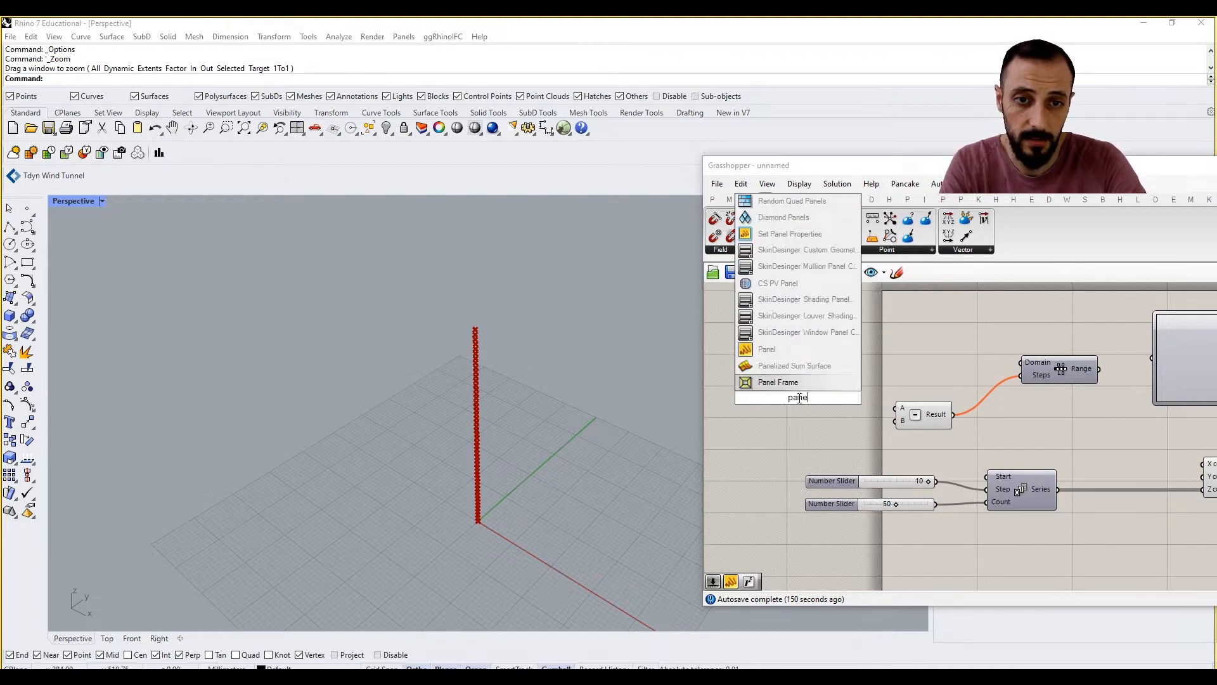
key("Return")
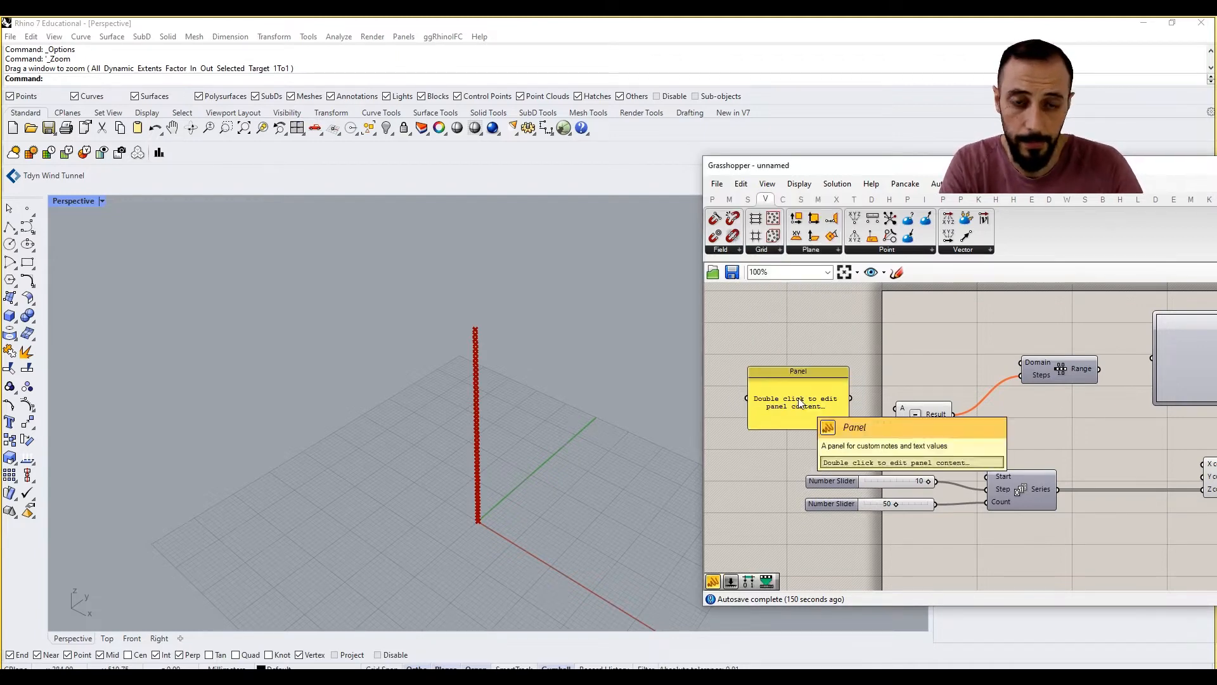
double_click(799, 398)
type("1")
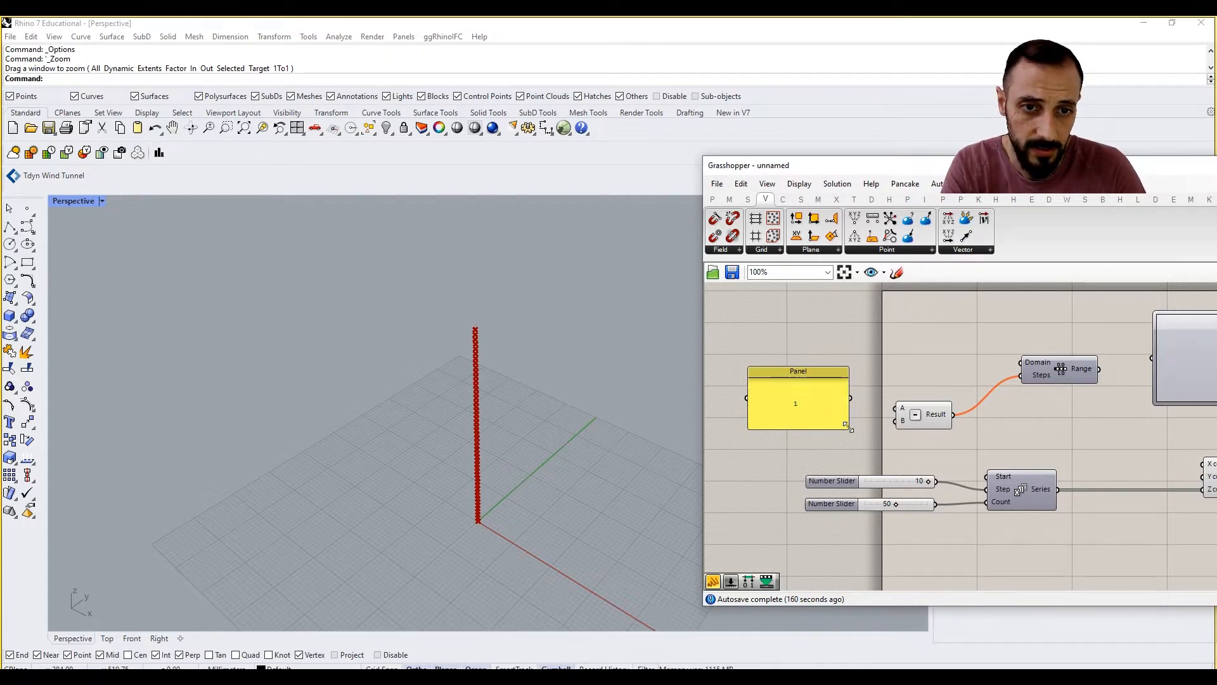
left_click(849, 430)
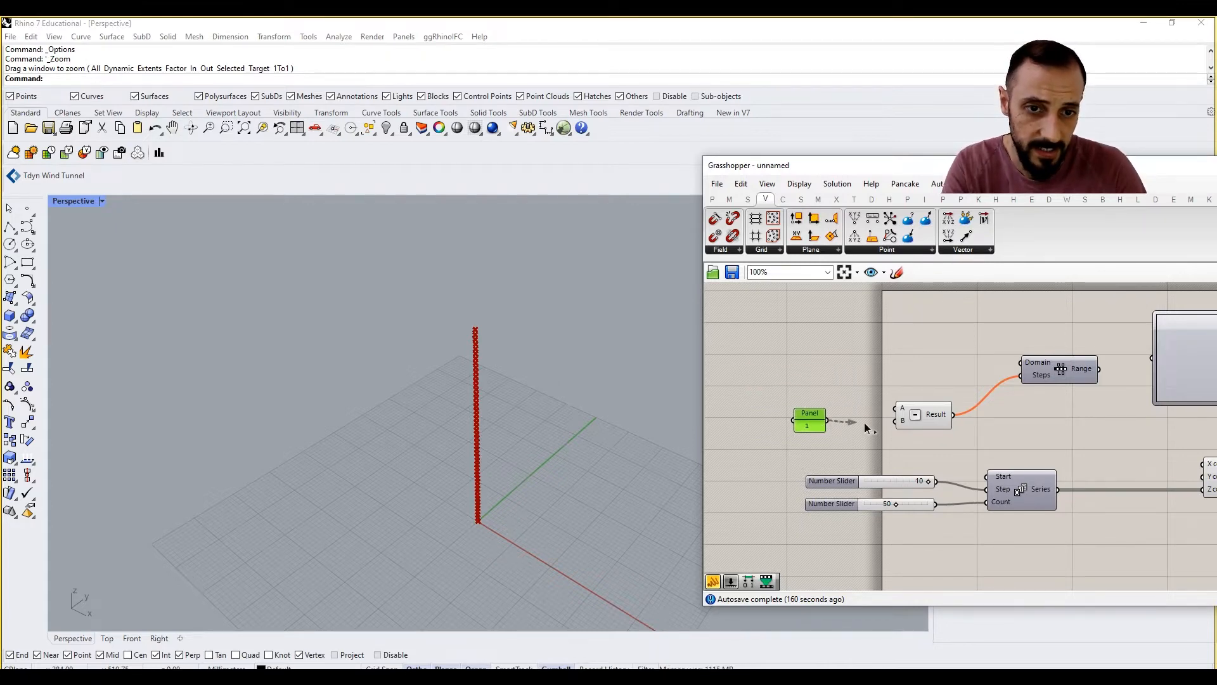
left_click_drag(865, 422, 897, 422)
Connect the number slider that drives the Series Count to the Subtraction component's A input
left_click_drag(1055, 488, 978, 463)
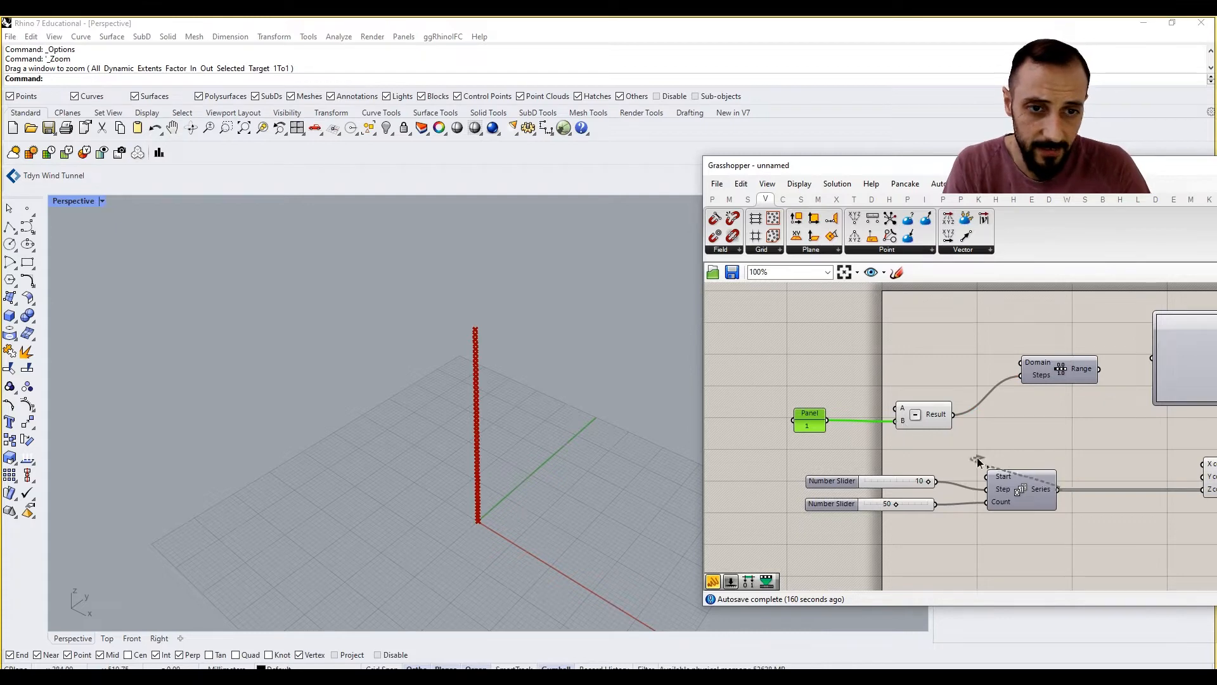
left_click(925, 466)
left_click_drag(936, 504, 896, 409)
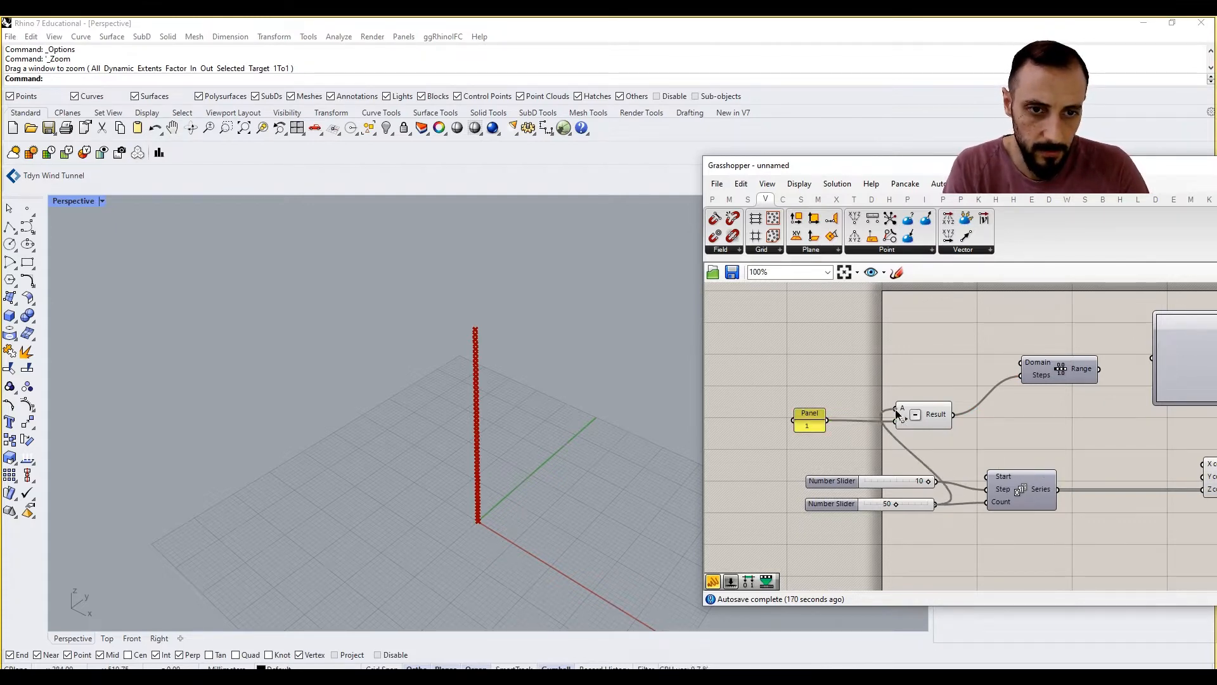
Connect the Range output to the Graph Mapper and give it a Power graph bent below the diagonal
right_click_drag(1034, 430, 913, 428)
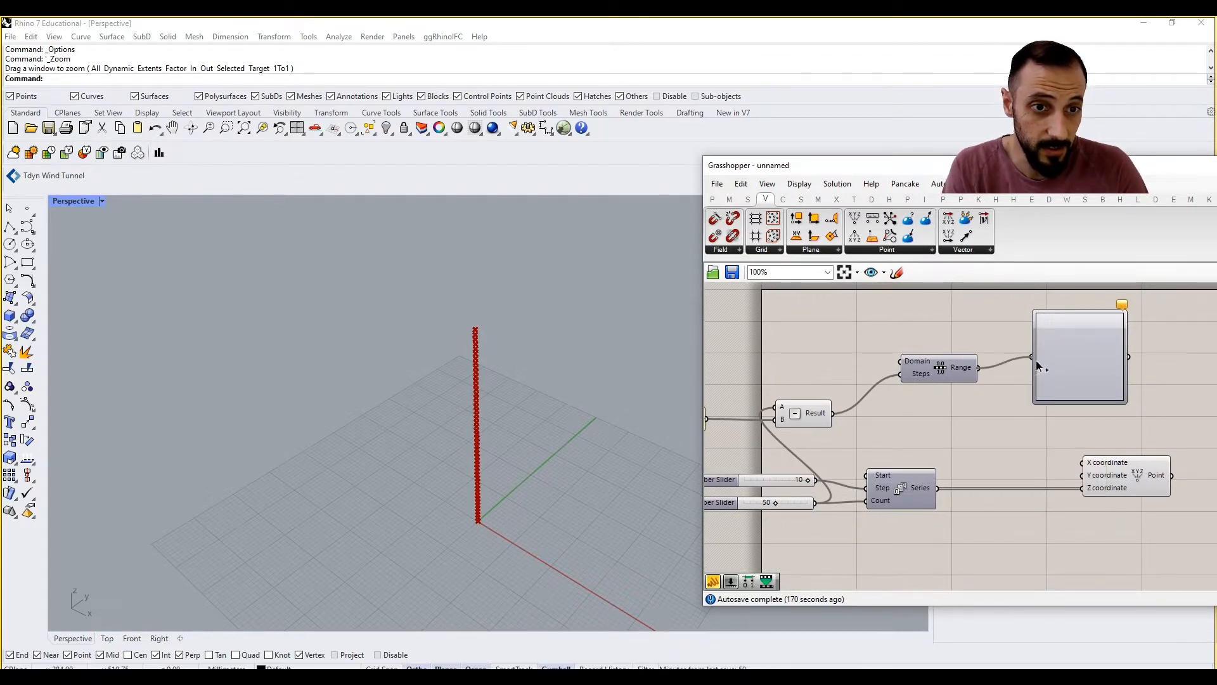
right_click(1071, 359)
mouse_move(1122, 520)
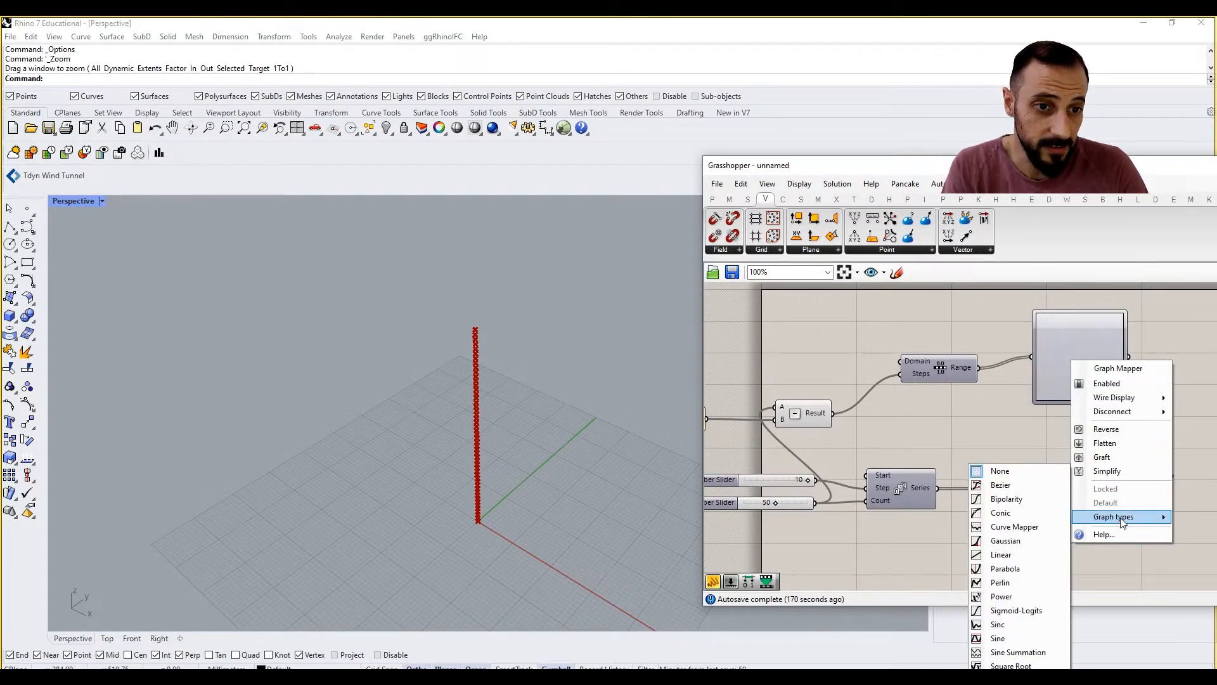
left_click(1009, 597)
right_click_drag(1065, 469, 1006, 480)
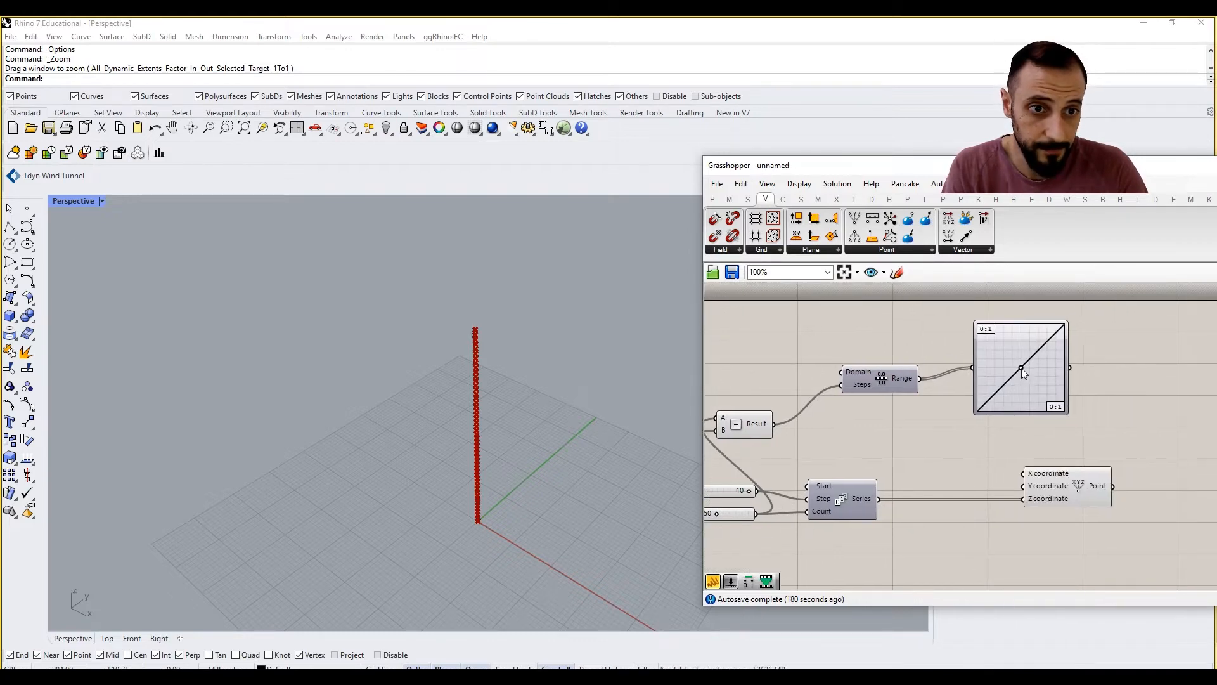
mouse_move(1022, 367)
left_mouse_down()
mouse_move(1037, 384)
mouse_move(1045, 367)
mouse_move(1010, 367)
mouse_move(1041, 388)
mouse_move(1037, 371)
left_mouse_up()
right_click_drag(1043, 378, 997, 385)
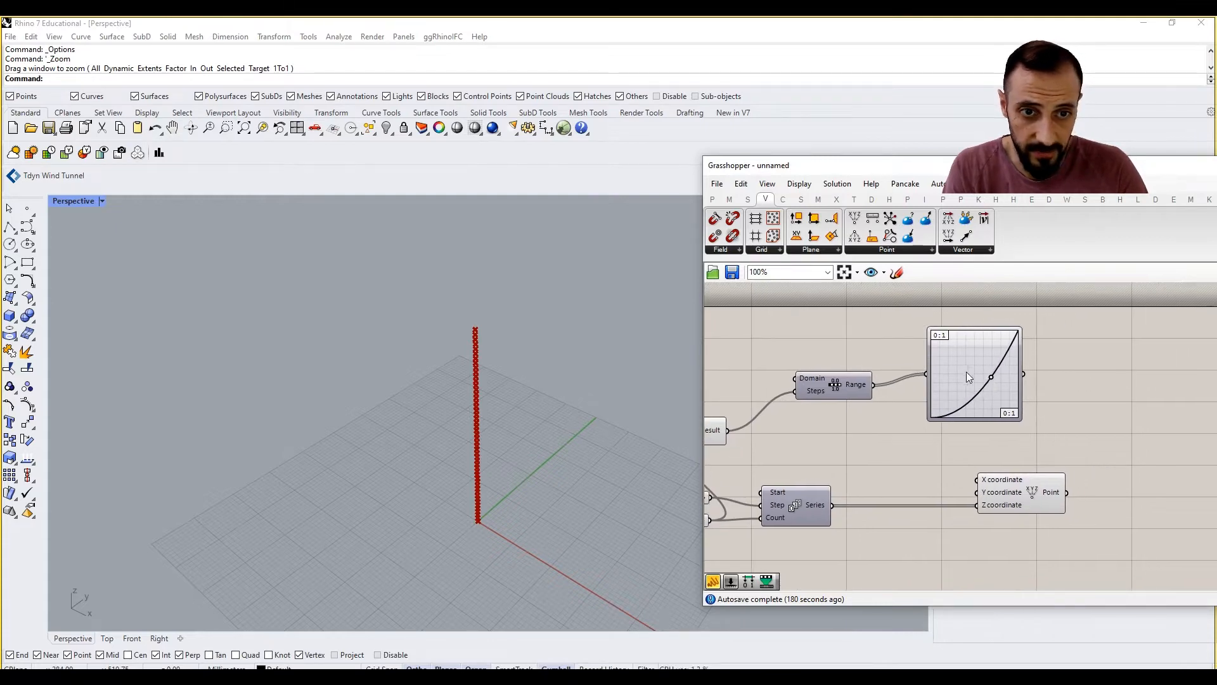
Add a Remap Numbers component beyond the Graph Mapper and connect the mapper's output to its Value input
left_click_drag(1014, 380, 1047, 387)
right_click_drag(1047, 387, 892, 393)
left_click_drag(870, 468, 992, 469)
right_click_drag(966, 393, 987, 450)
double_click(991, 435)
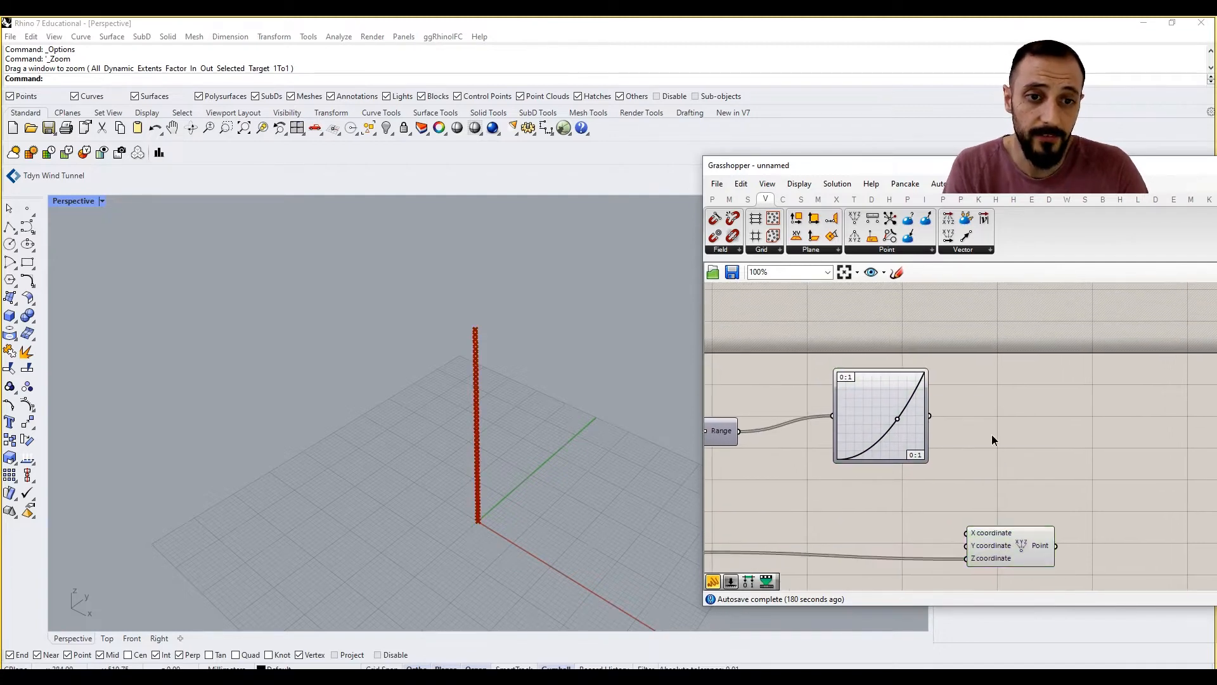
type("remap")
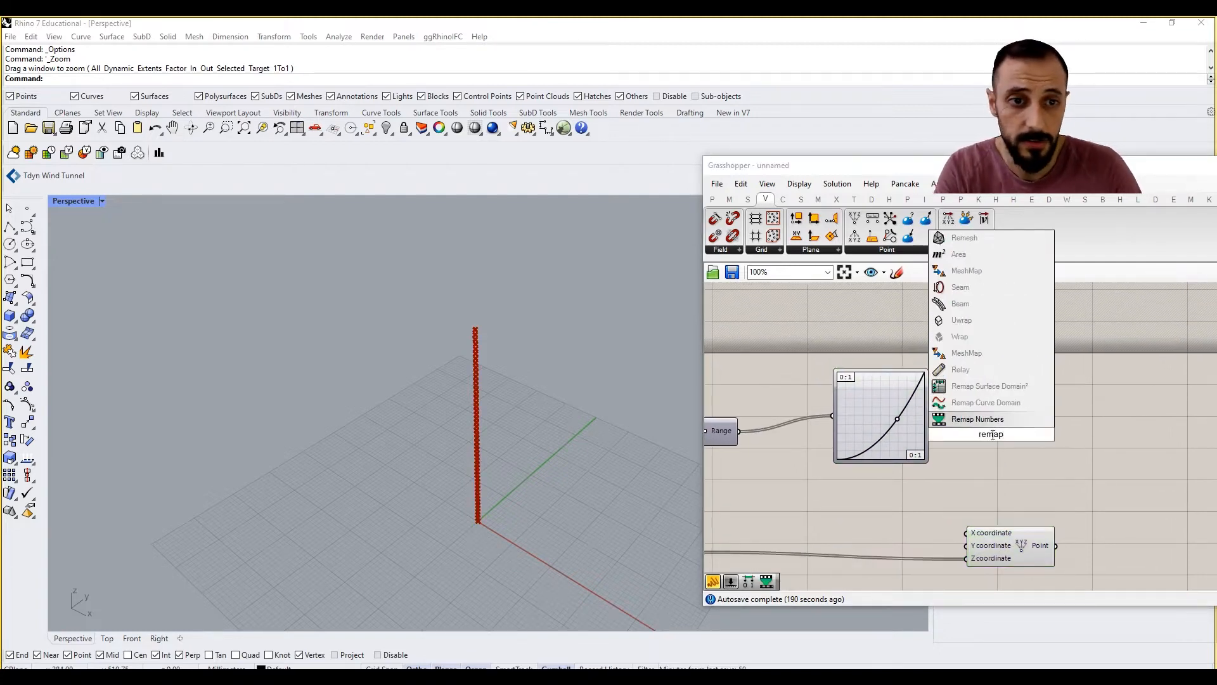
key("Return")
left_click_drag(988, 421, 1066, 417)
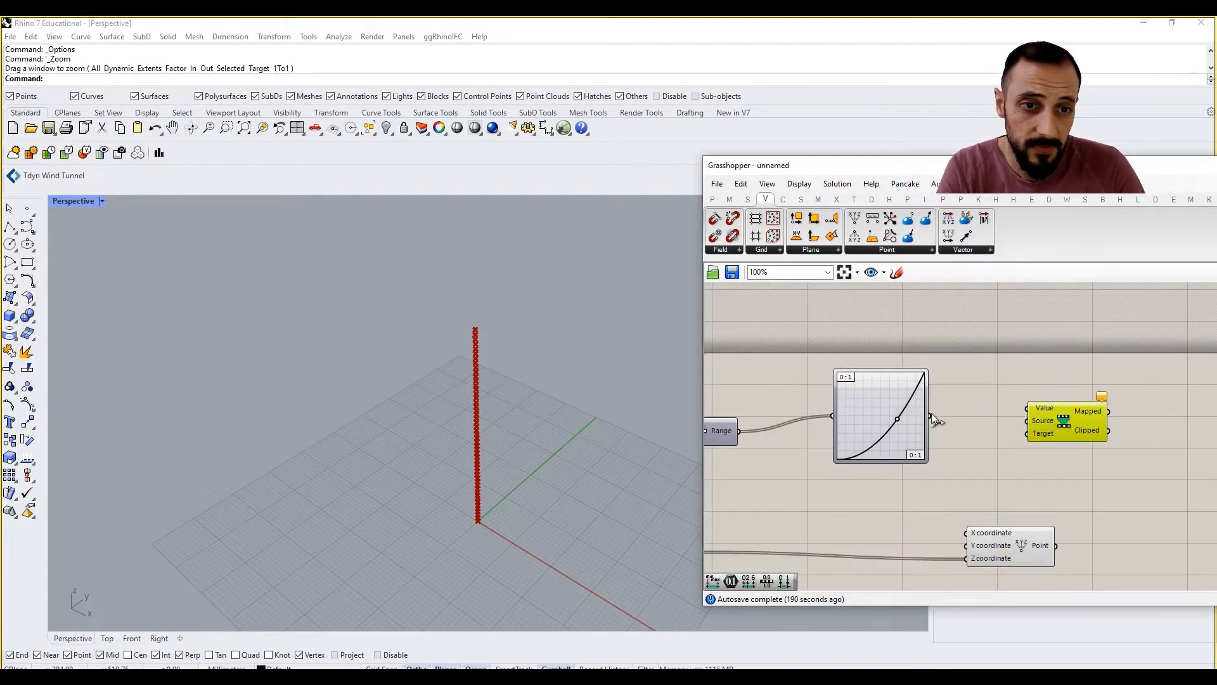
left_click_drag(930, 413, 1040, 415)
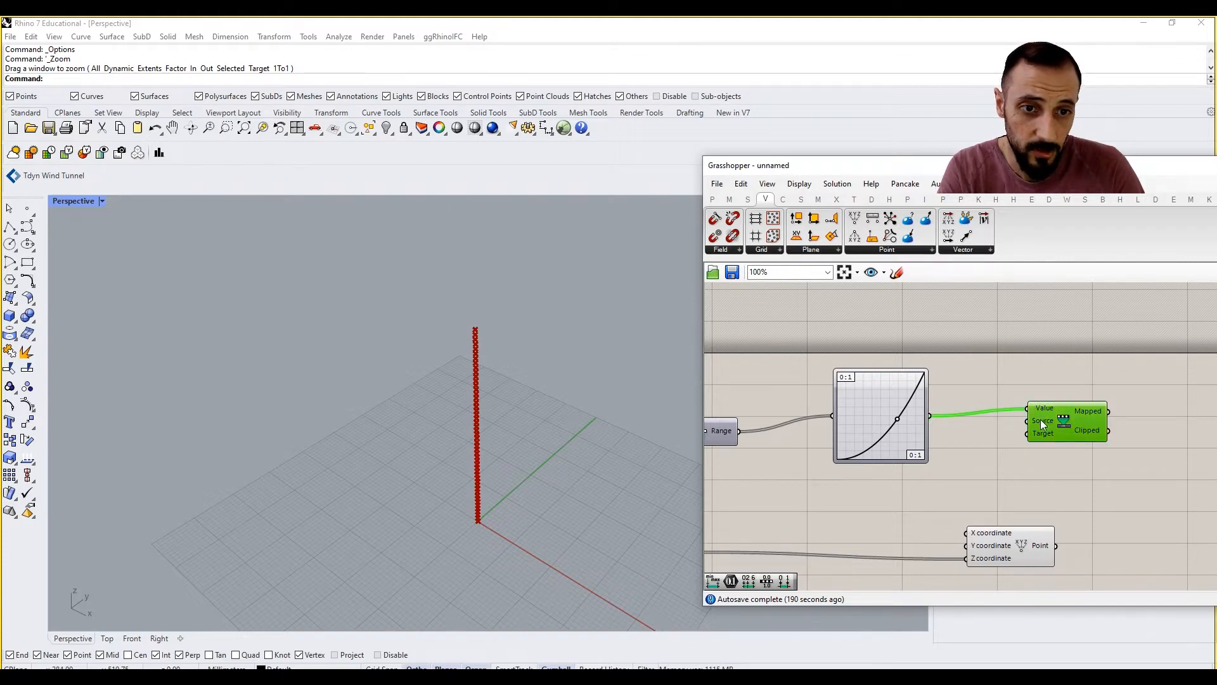
Add a Construct Domain component, connect it to the Remap Numbers' Target input, and space the two components apart
left_click(730, 199)
left_click(740, 249)
left_click_drag(740, 274, 1042, 479)
right_click_drag(1069, 423, 986, 404)
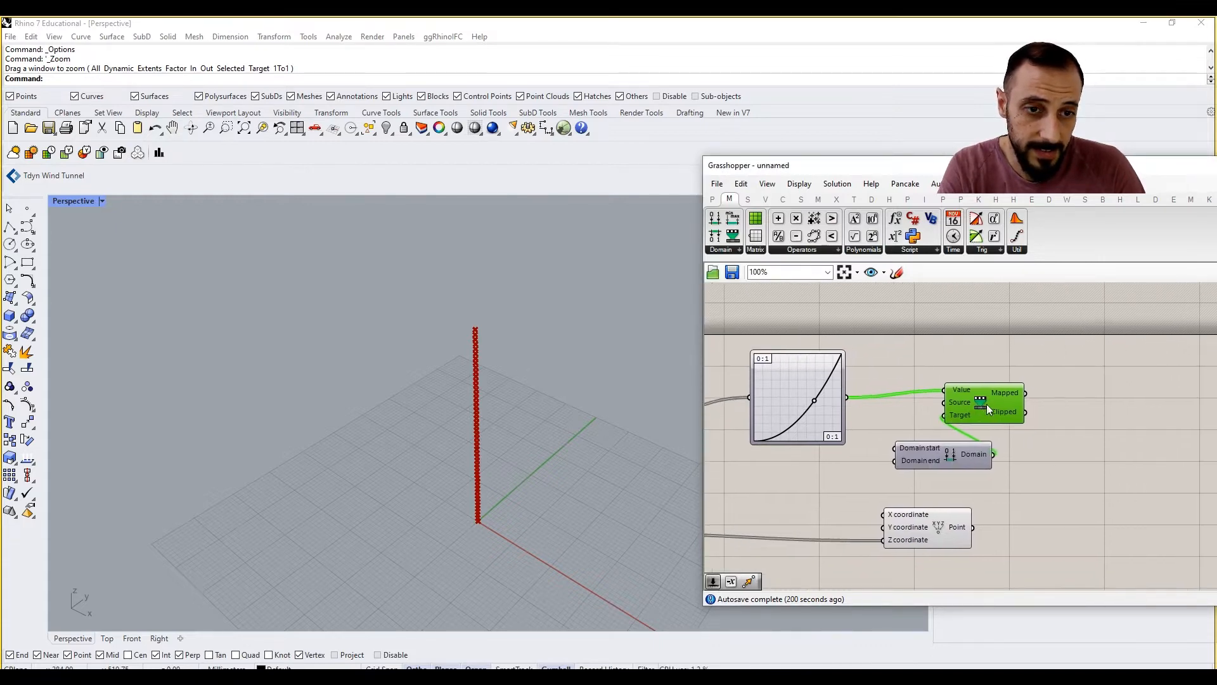
left_click_drag(987, 404, 1113, 420)
left_click_drag(927, 456, 984, 468)
Add number sliders of 0 and 500 and connect them to the Construct Domain's start and end inputs
left_click(878, 467)
double_click(877, 468)
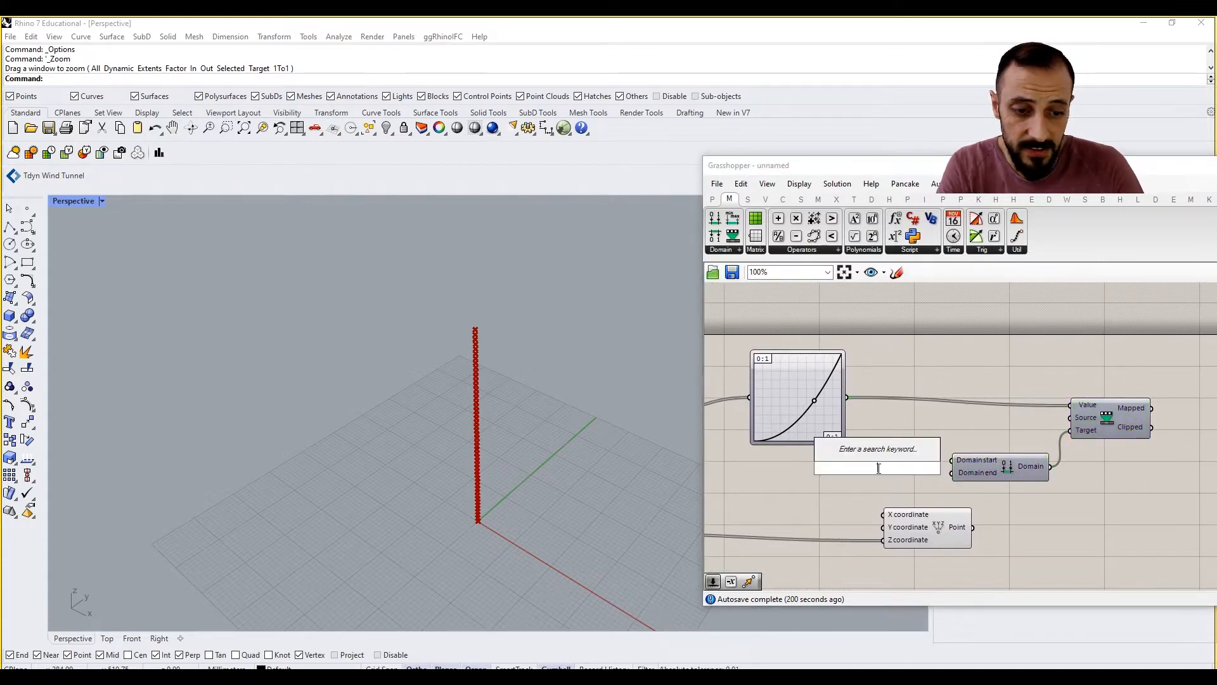
type("0")
key("Return")
left_click_drag(912, 522, 874, 566)
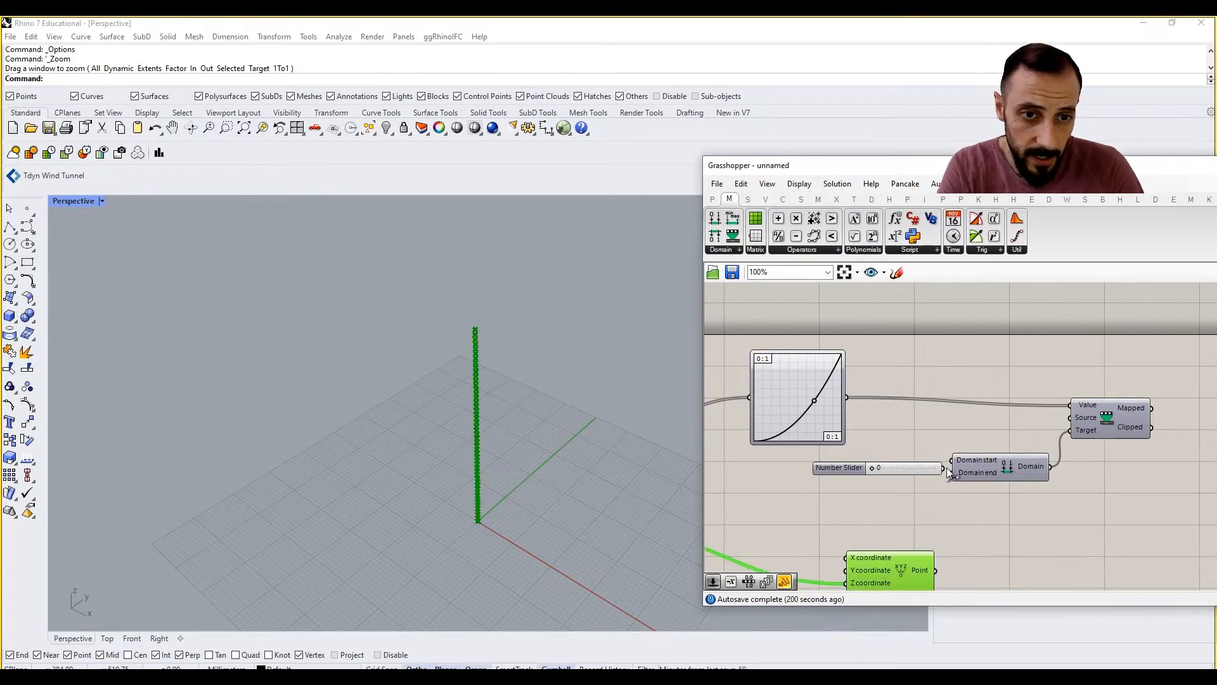
left_click(878, 518)
double_click(877, 521)
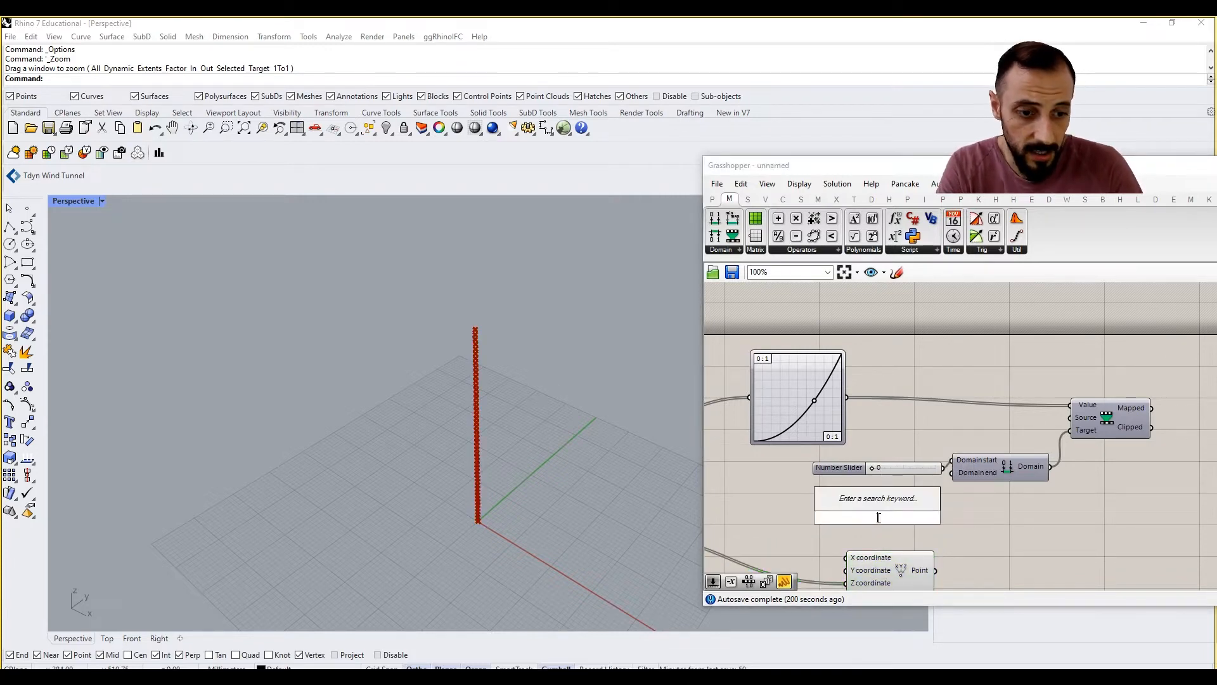
type("500")
key("Return")
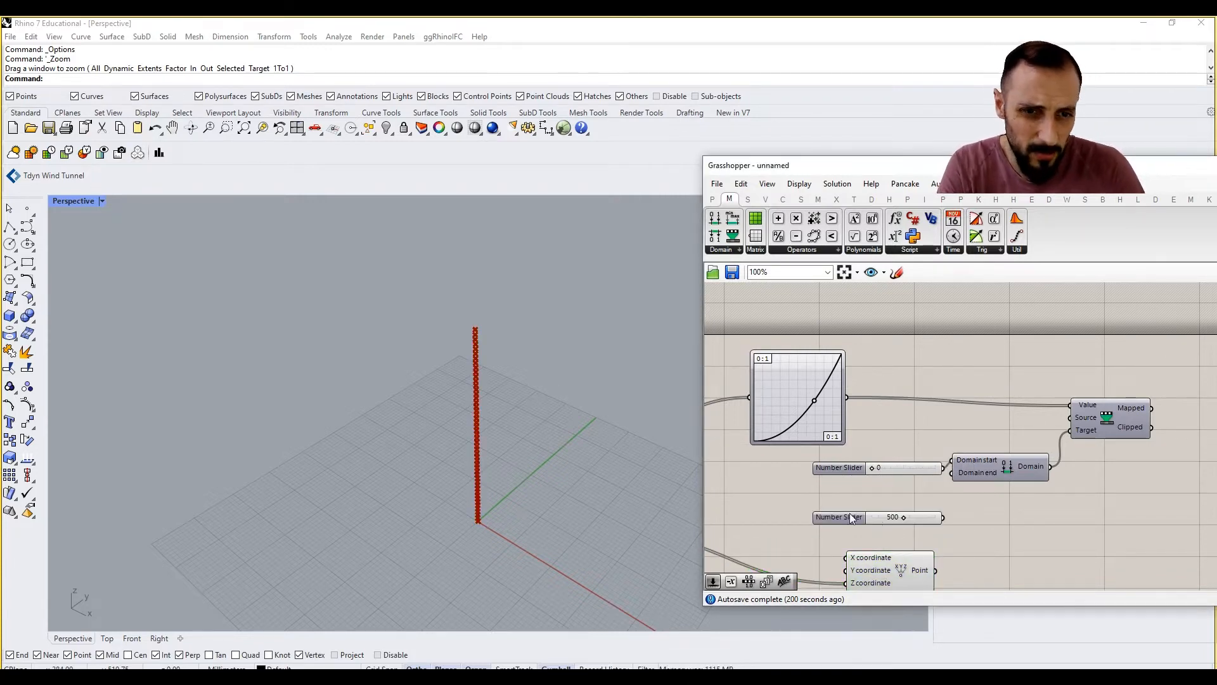
left_click_drag(949, 473, 947, 498)
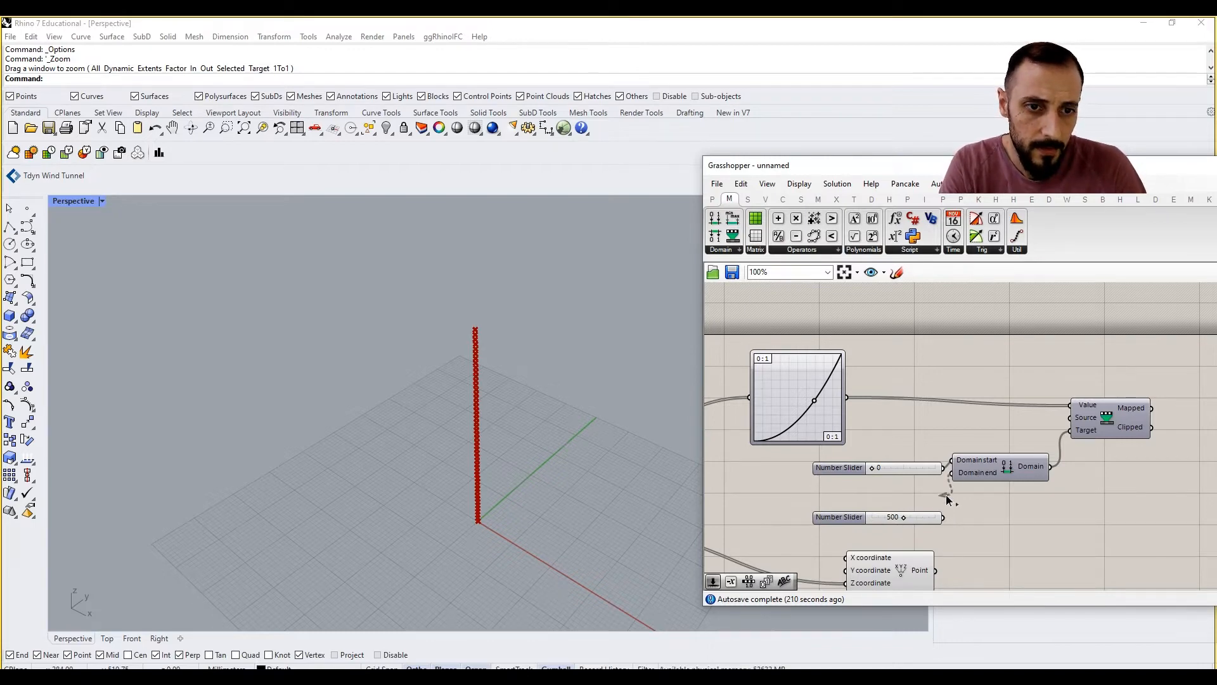
Move the Construct Point beneath Remap Numbers and connect the Mapped output to its X coordinate input
left_click_drag(904, 571, 1028, 531)
scroll(1055, 516, "down", 2)
left_click(1034, 491)
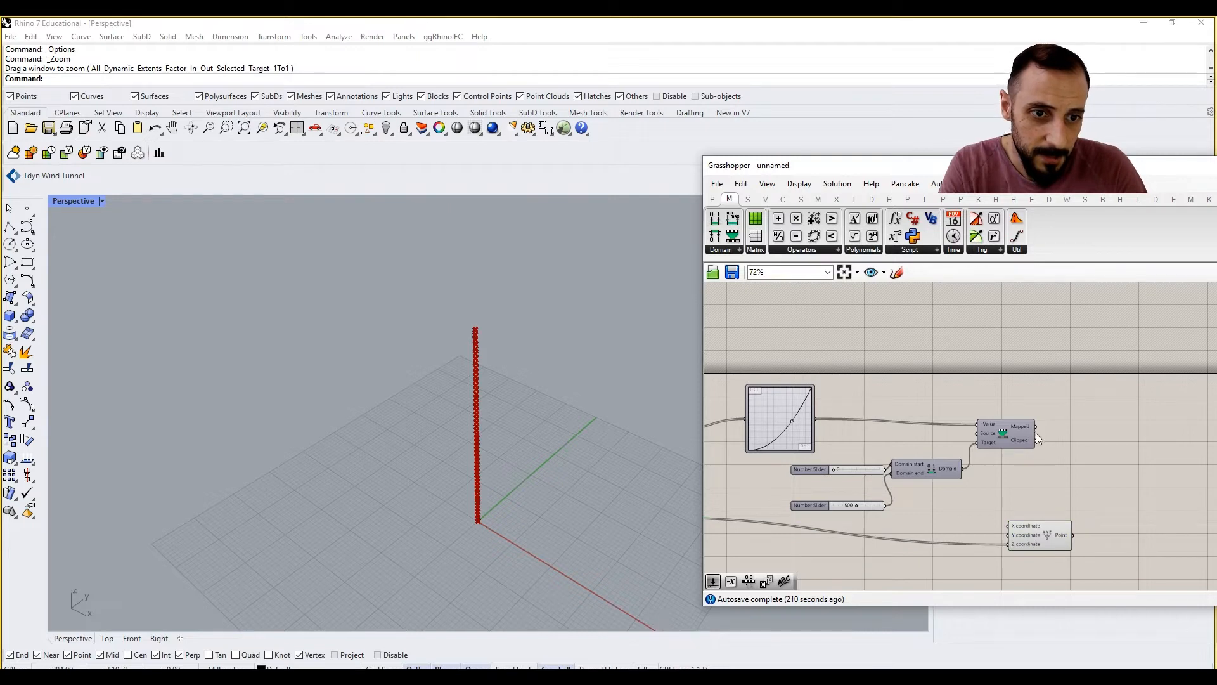
left_click_drag(1036, 426, 1007, 526)
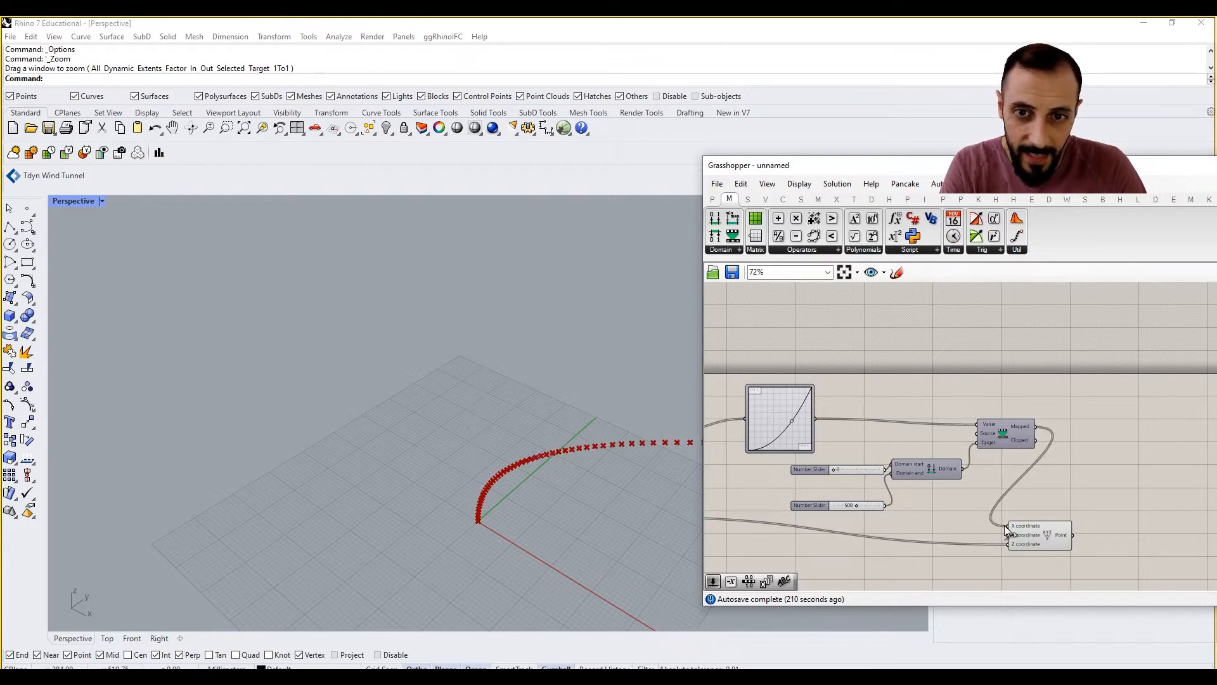
scroll(505, 421, "down", 8)
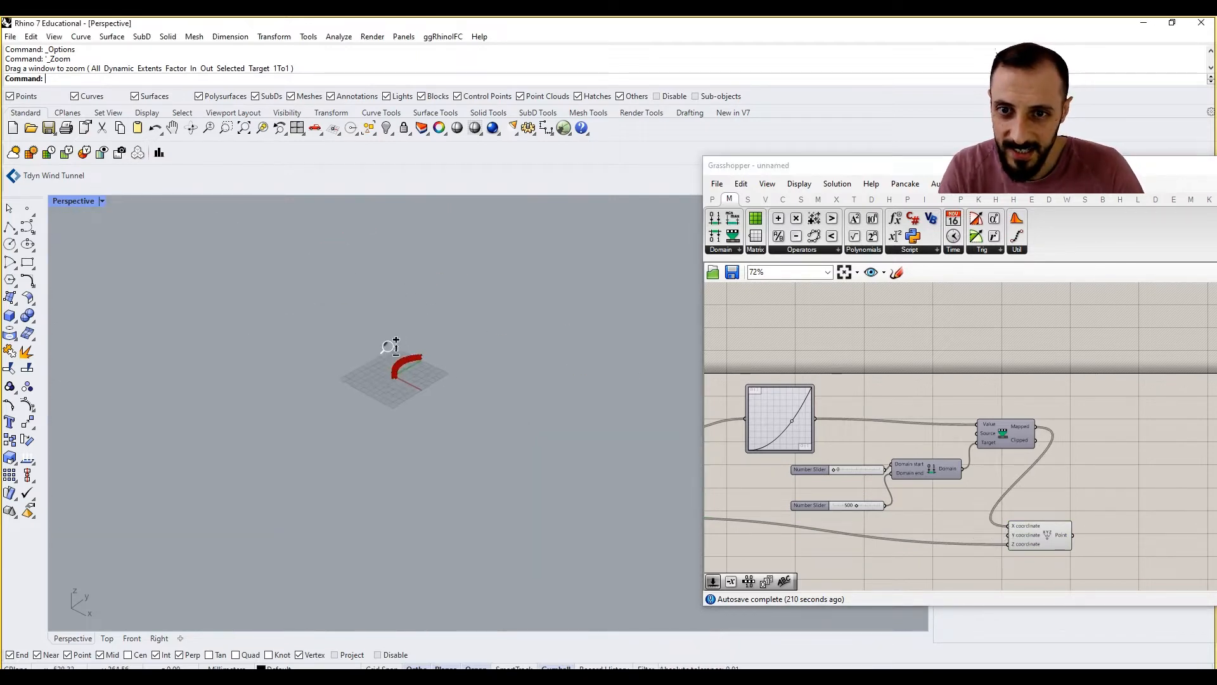
scroll(389, 347, "up", 8)
scroll(416, 342, "down", 3)
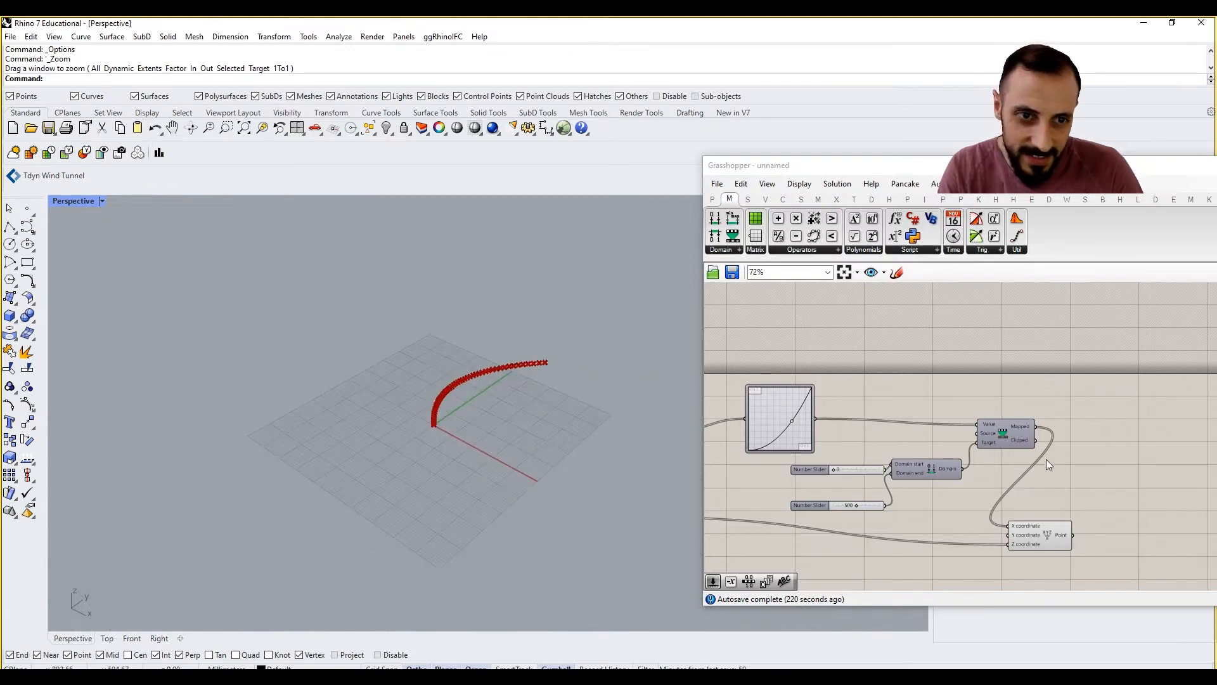
Try feeding the Mapped output into the Construct Point's Y coordinate, alone and together with X, and disconnect Y again
left_click_drag(1010, 525, 1010, 534, "ctrl+shift")
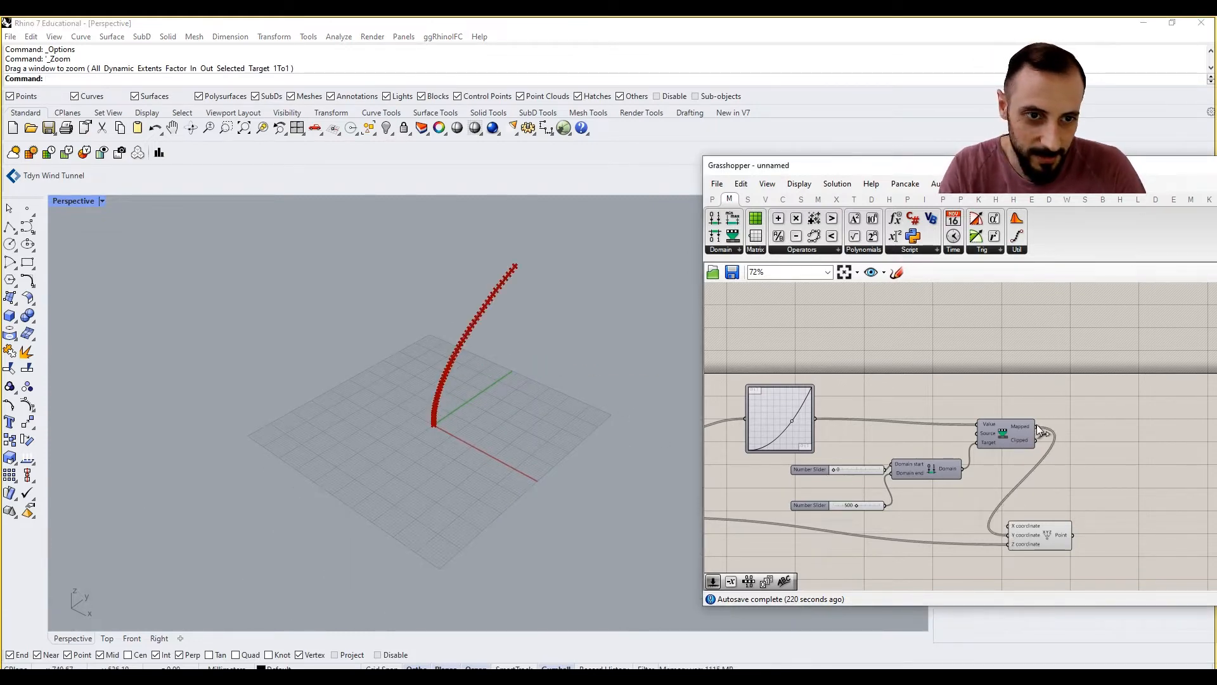
left_click_drag(1036, 428, 1010, 526, "shift")
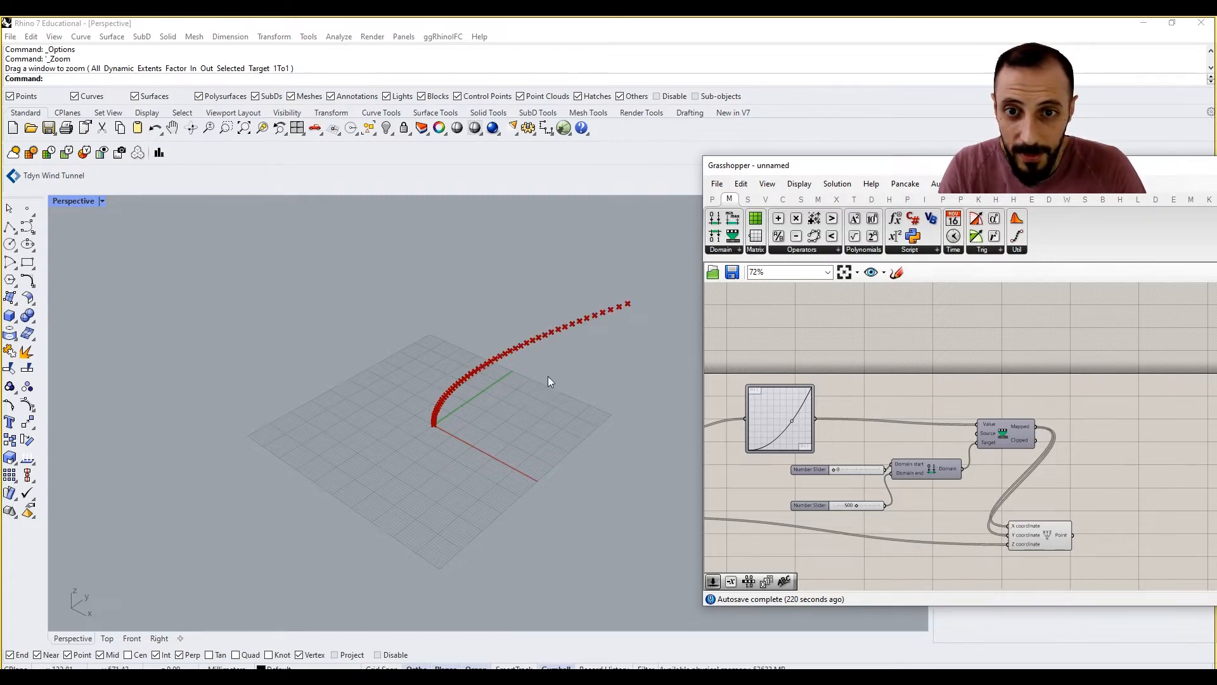
mouse_move(549, 381)
right_mouse_down("shift")
mouse_move(516, 359)
mouse_move(529, 368)
right_mouse_up("shift")
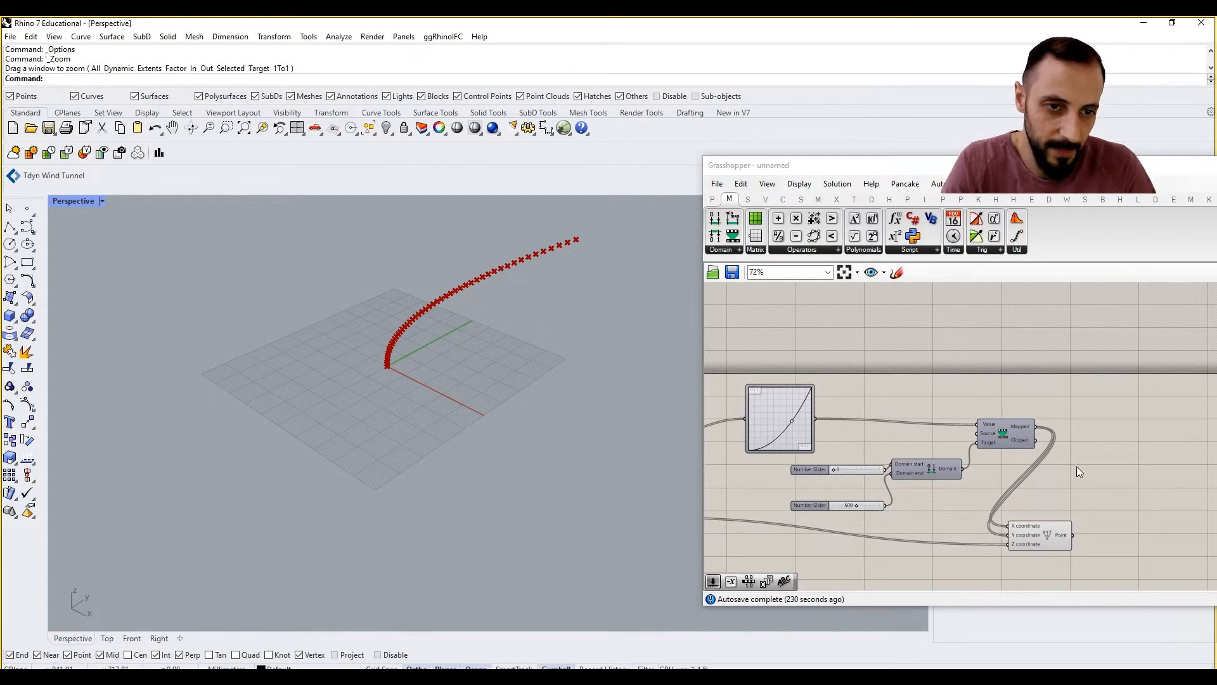
left_click_drag(1008, 534, 1079, 525, "ctrl")
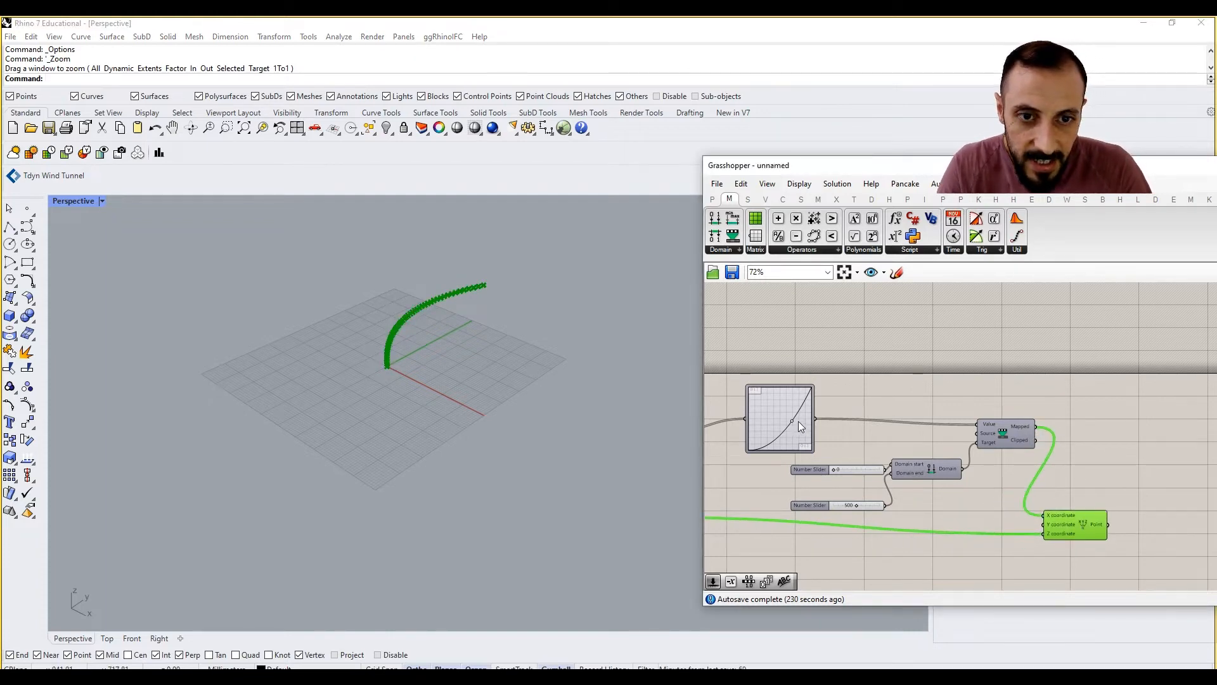
Try the Perlin graph type on the Graph Mapper and examine the resulting point column in the viewport
mouse_move(794, 421)
left_mouse_down()
mouse_move(766, 388)
mouse_move(794, 424)
left_mouse_up()
right_click(796, 420)
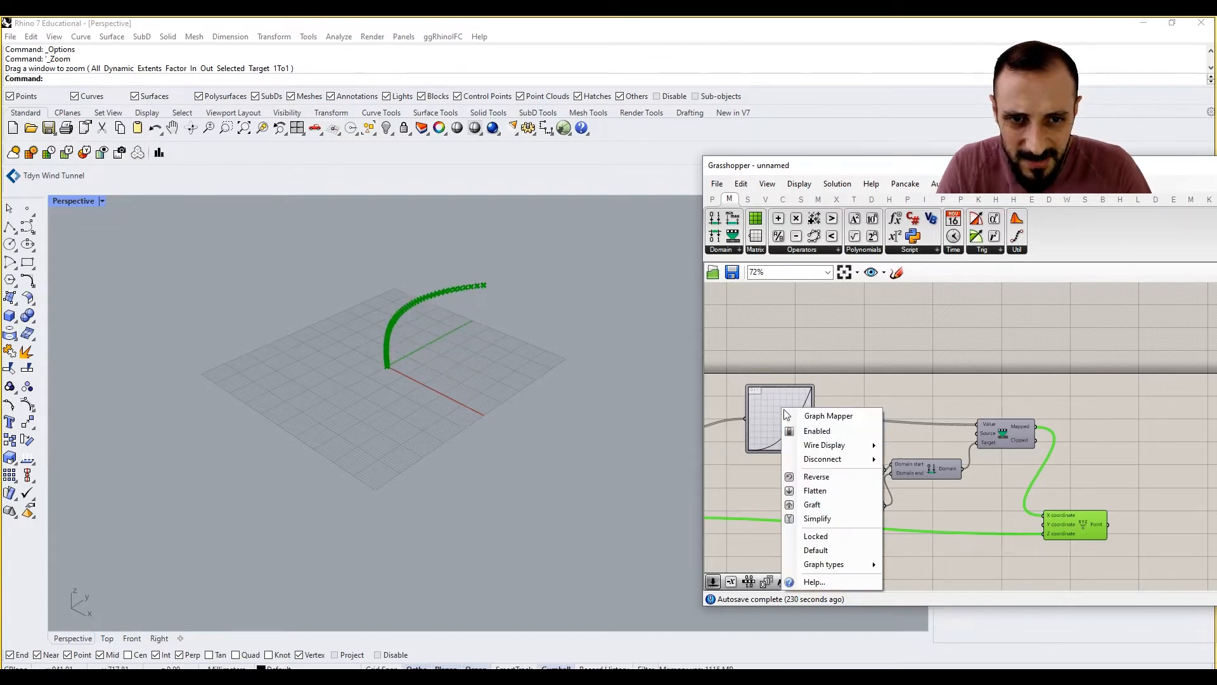
mouse_move(831, 568)
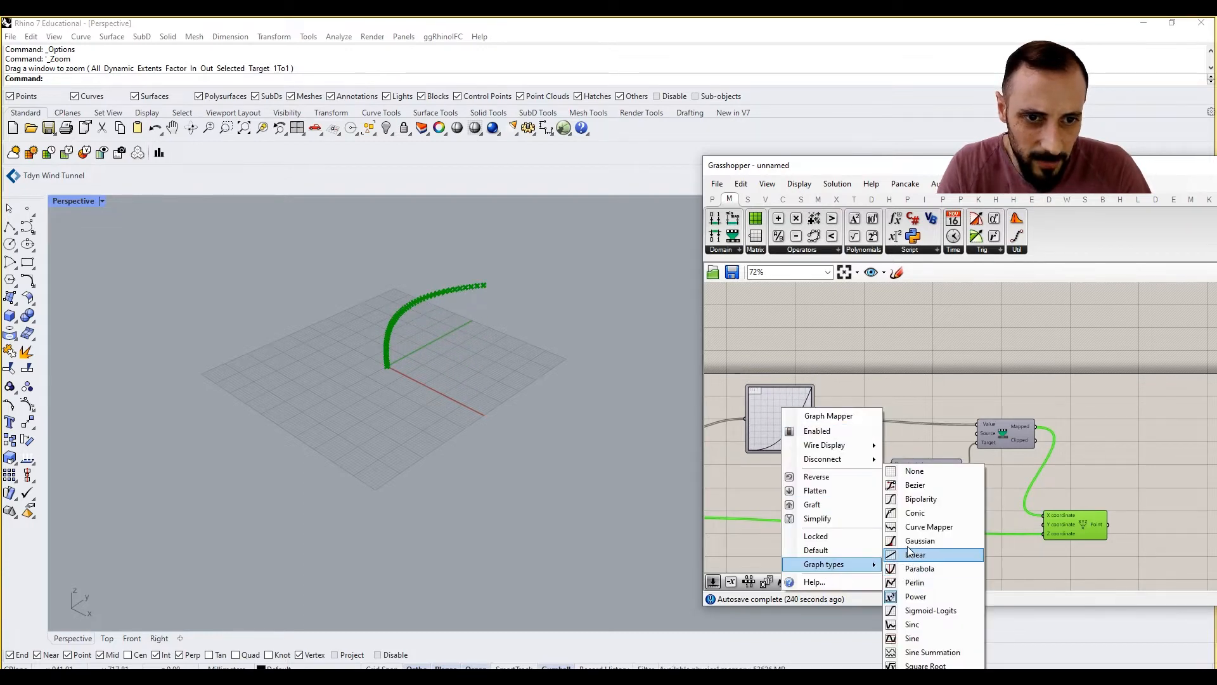
left_click(910, 583)
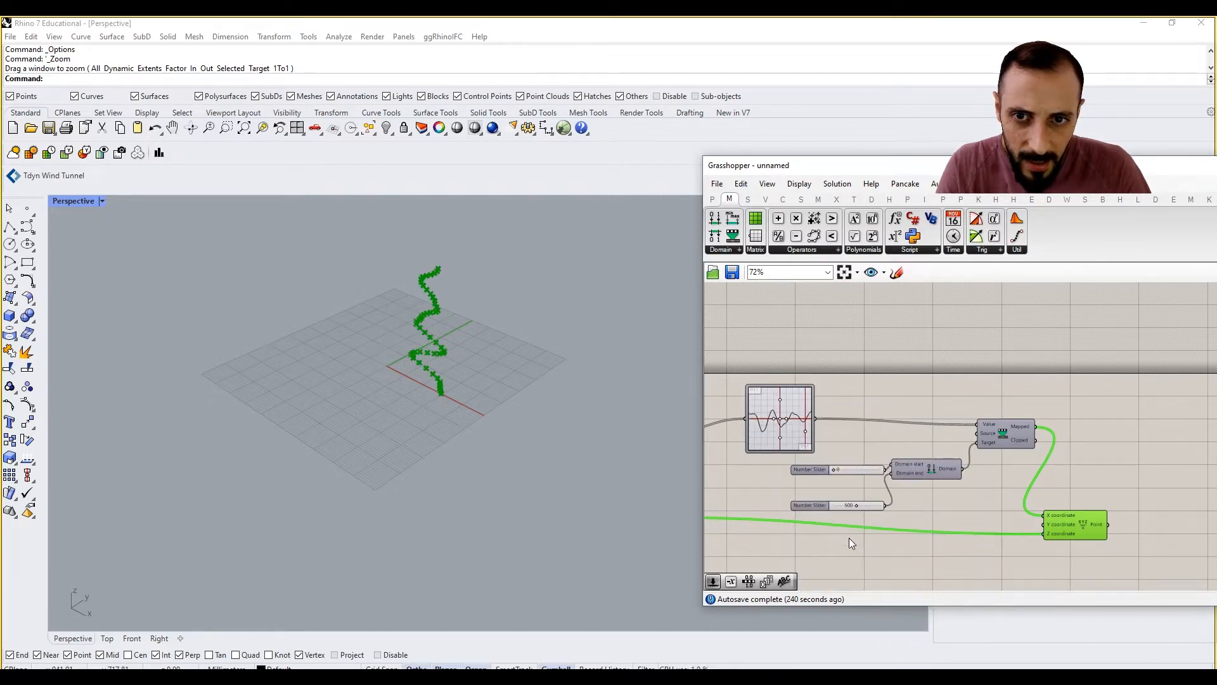
scroll(782, 399, "up", 5)
left_click_drag(784, 384, 788, 371)
right_click_drag(317, 324, 564, 446, "shift")
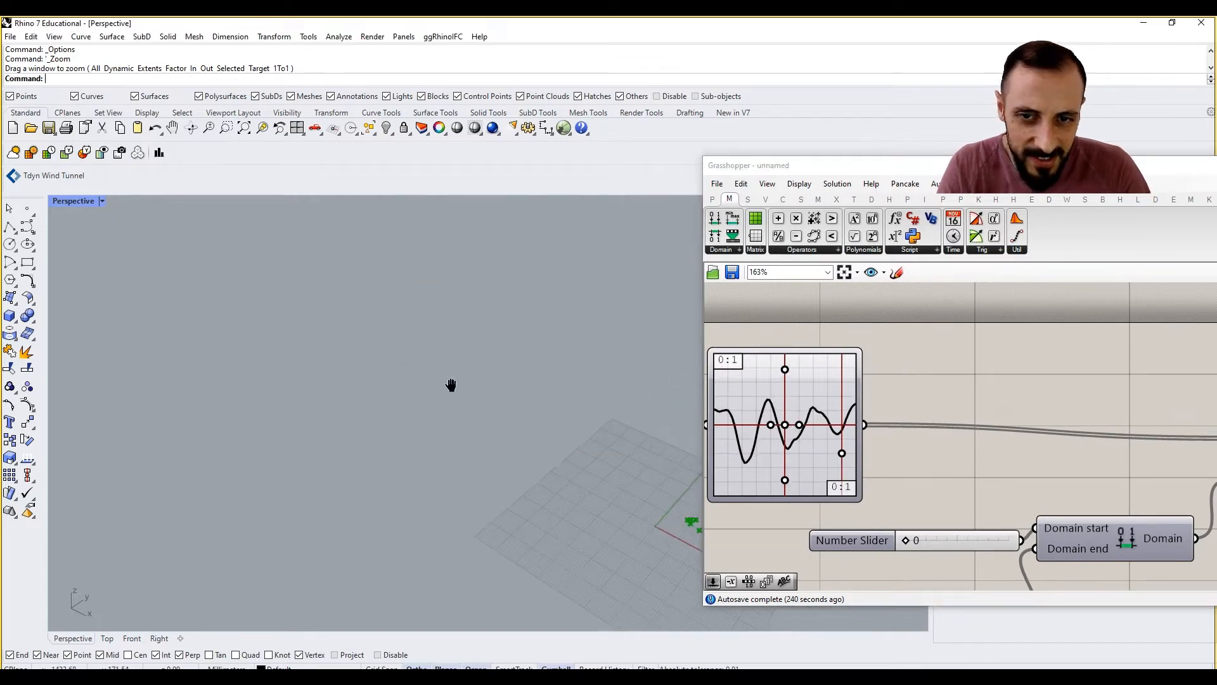
right_click_drag(450, 383, 435, 370)
Try the Bipolarity graph type on the Graph Mapper and shift its handle toward the graph's far side
right_click(837, 393)
mouse_move(900, 558)
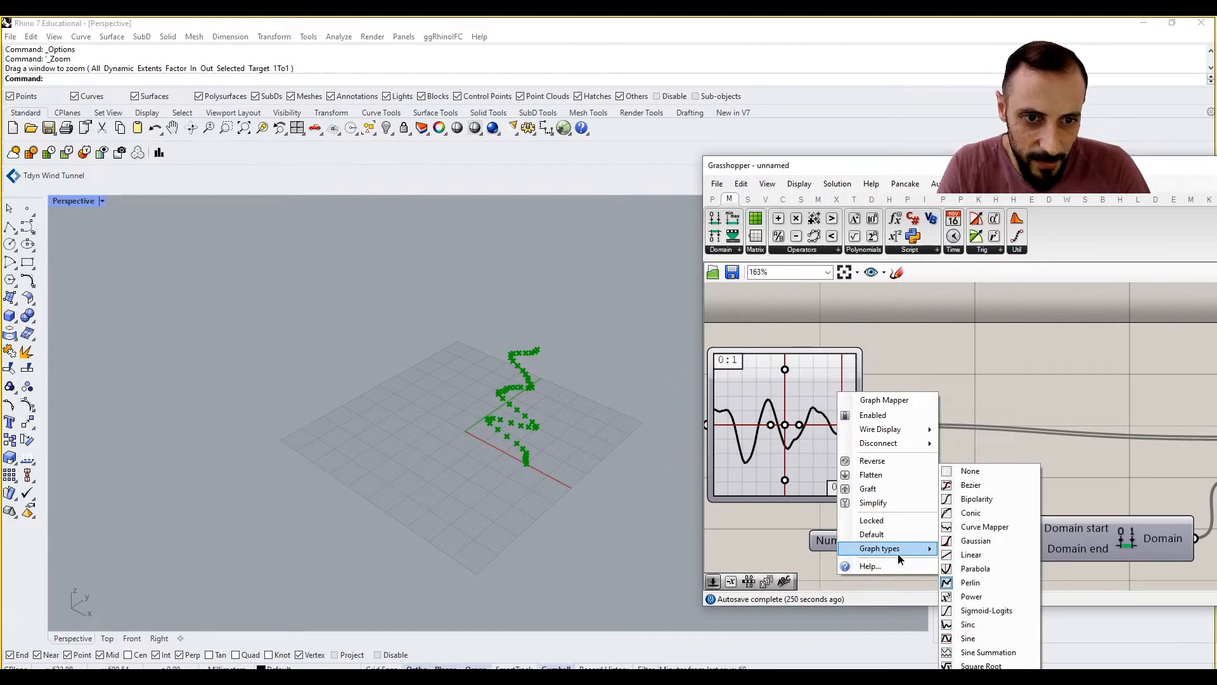
left_click(974, 499)
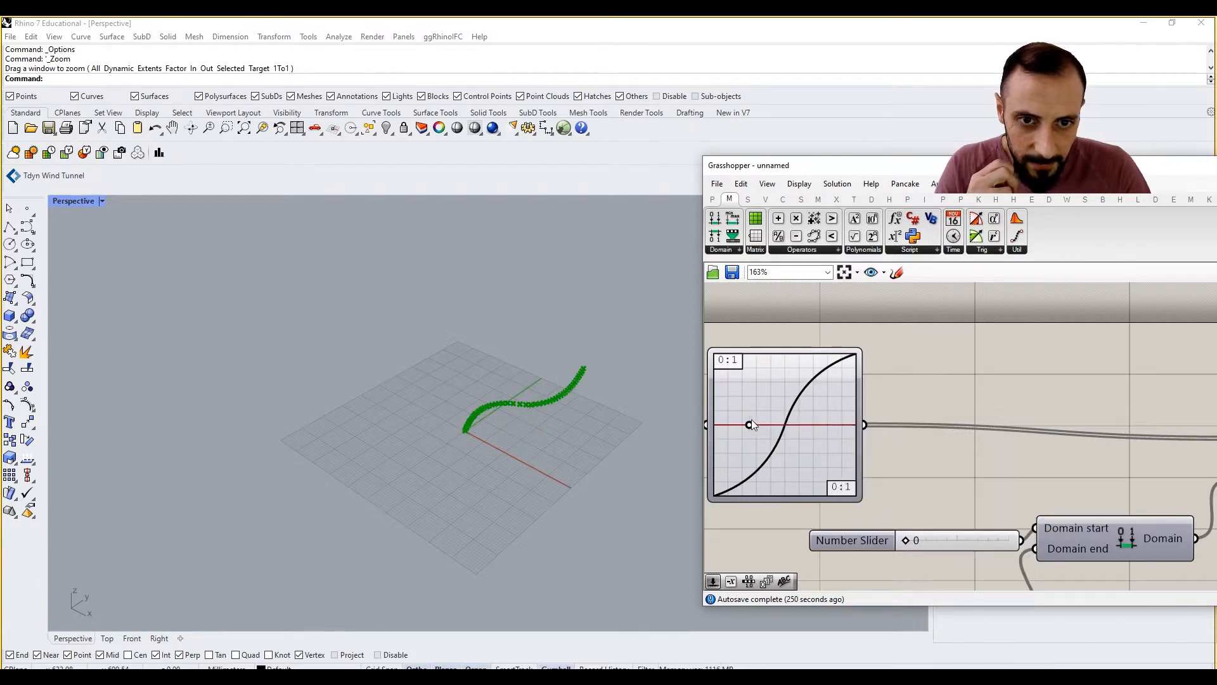
left_click_drag(750, 426, 820, 426)
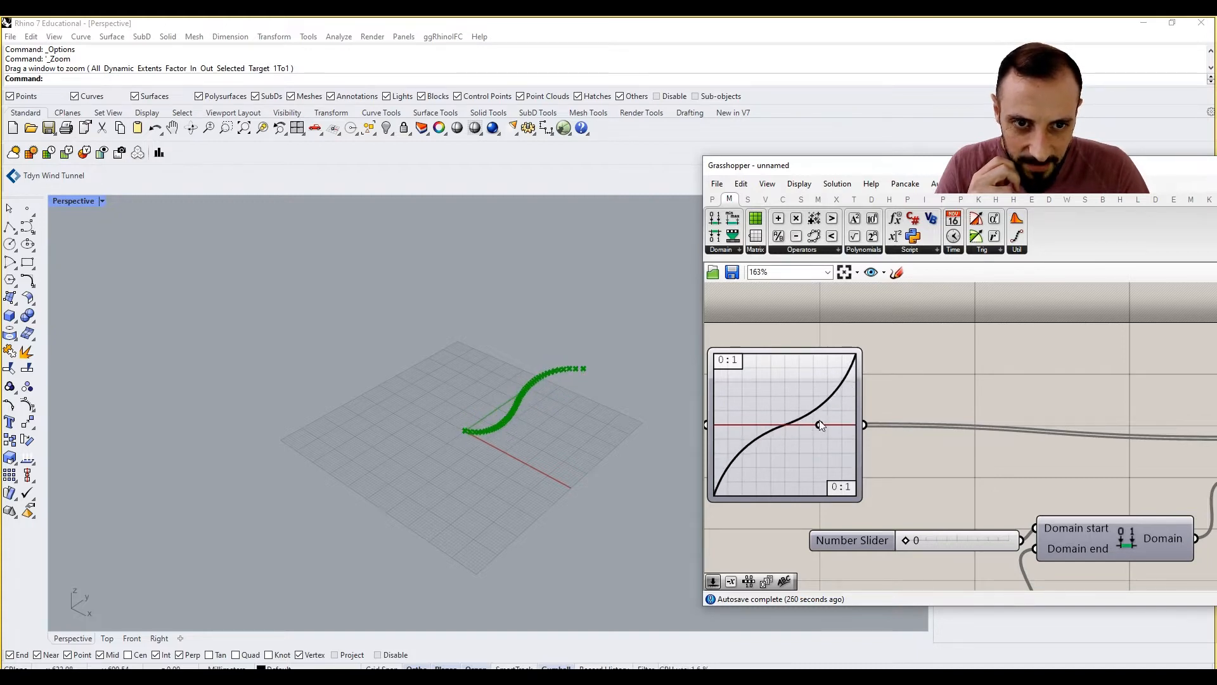
Switch the Graph Mapper to the Bezier type and reshape its end points and handles into a gentle S-curve
right_click(802, 385)
mouse_move(849, 542)
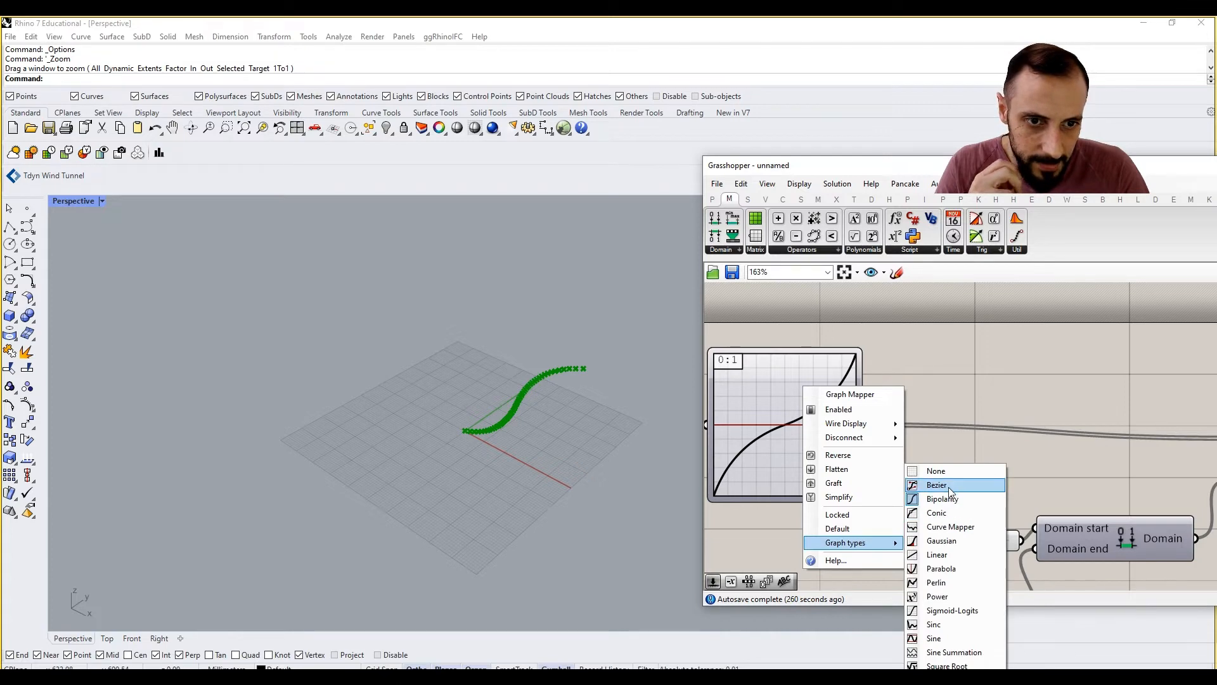
left_click(945, 486)
left_click_drag(823, 389, 782, 355)
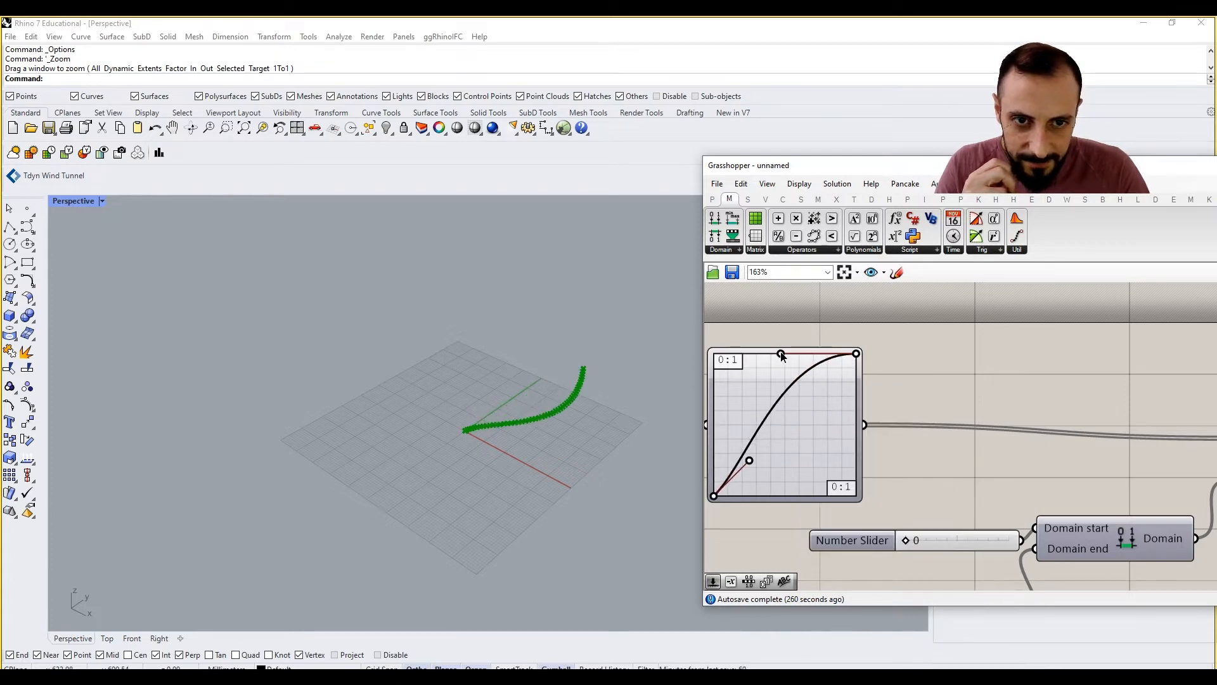
left_click_drag(855, 353, 856, 395)
left_click_drag(750, 463, 688, 410)
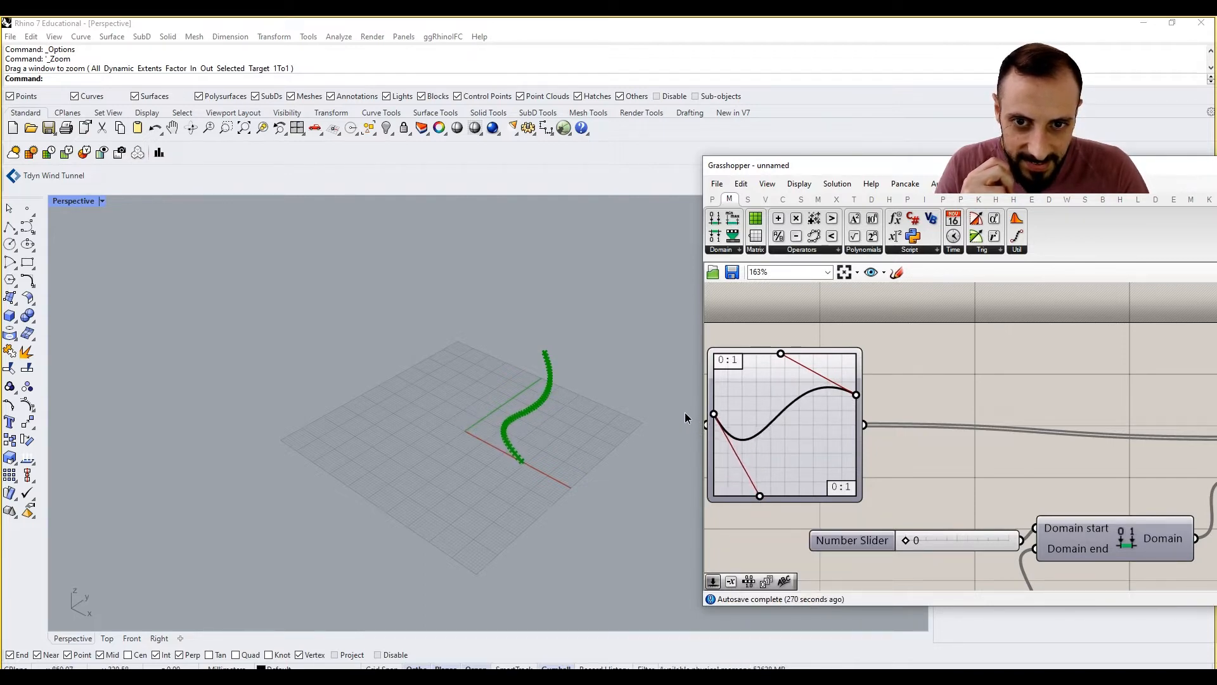
Place a temporary Rhino point at the origin (0) and zoom to it to recentre the Perspective view
scroll(547, 410, "down", 10)
scroll(538, 421, "up", 10)
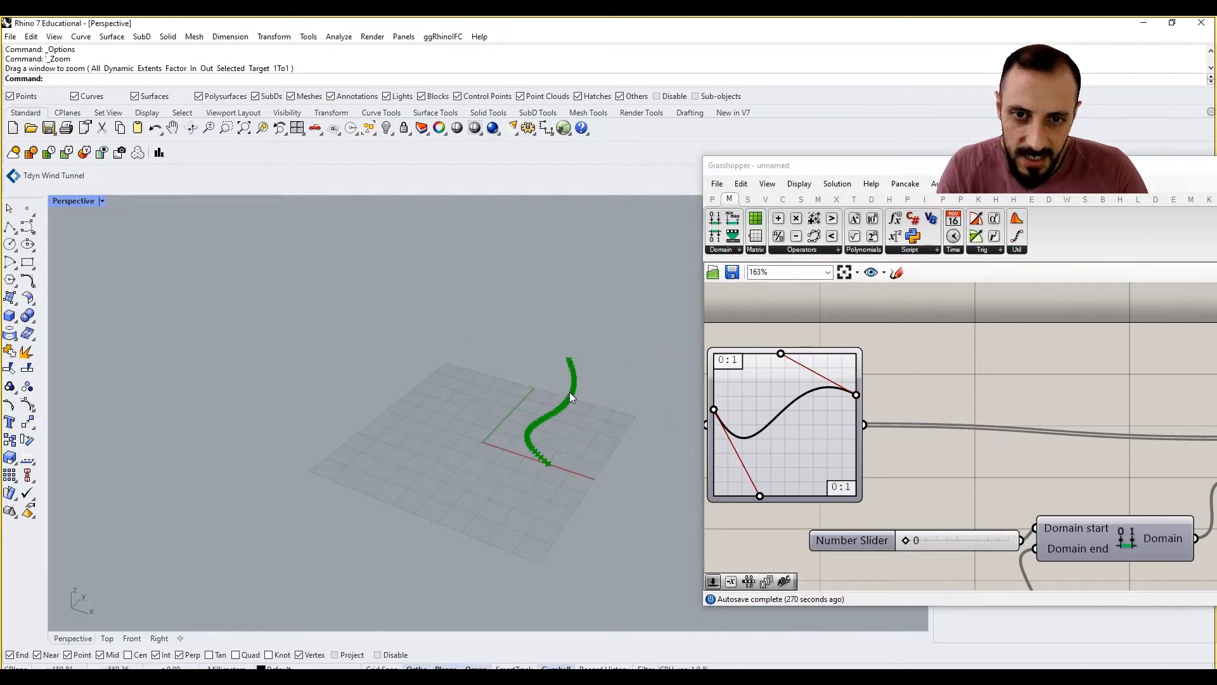
left_click(27, 208)
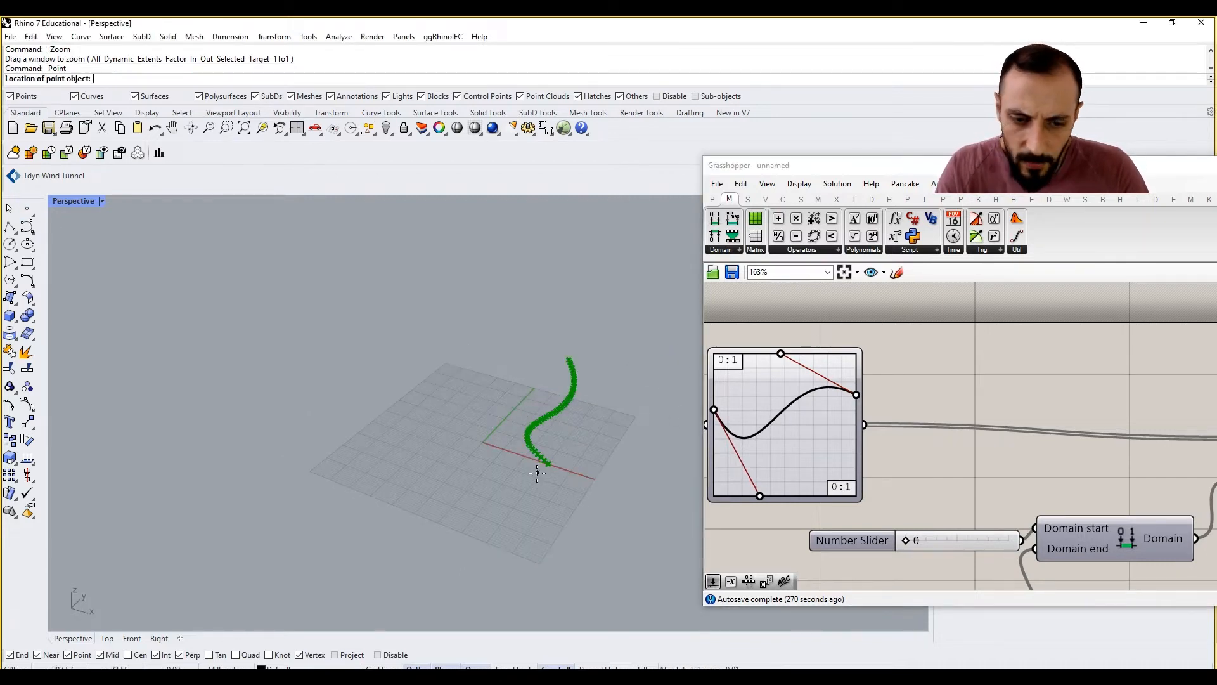
type("0")
key("Return")
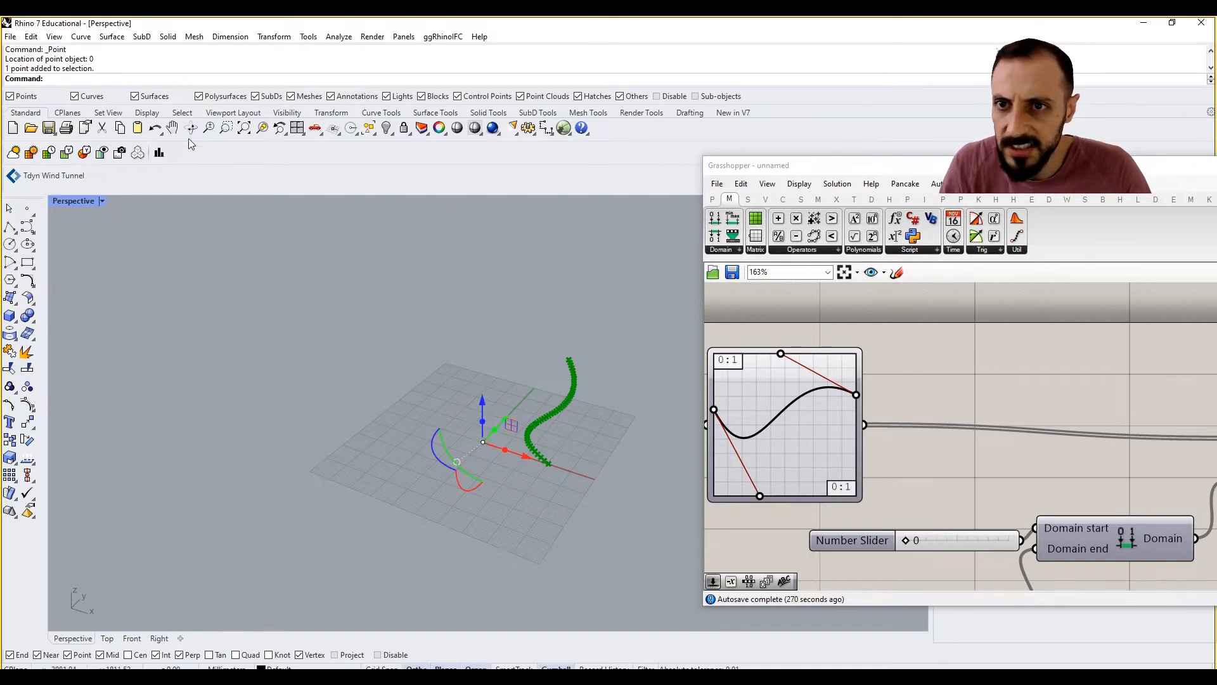
left_click(262, 128)
scroll(353, 359, "down", 8)
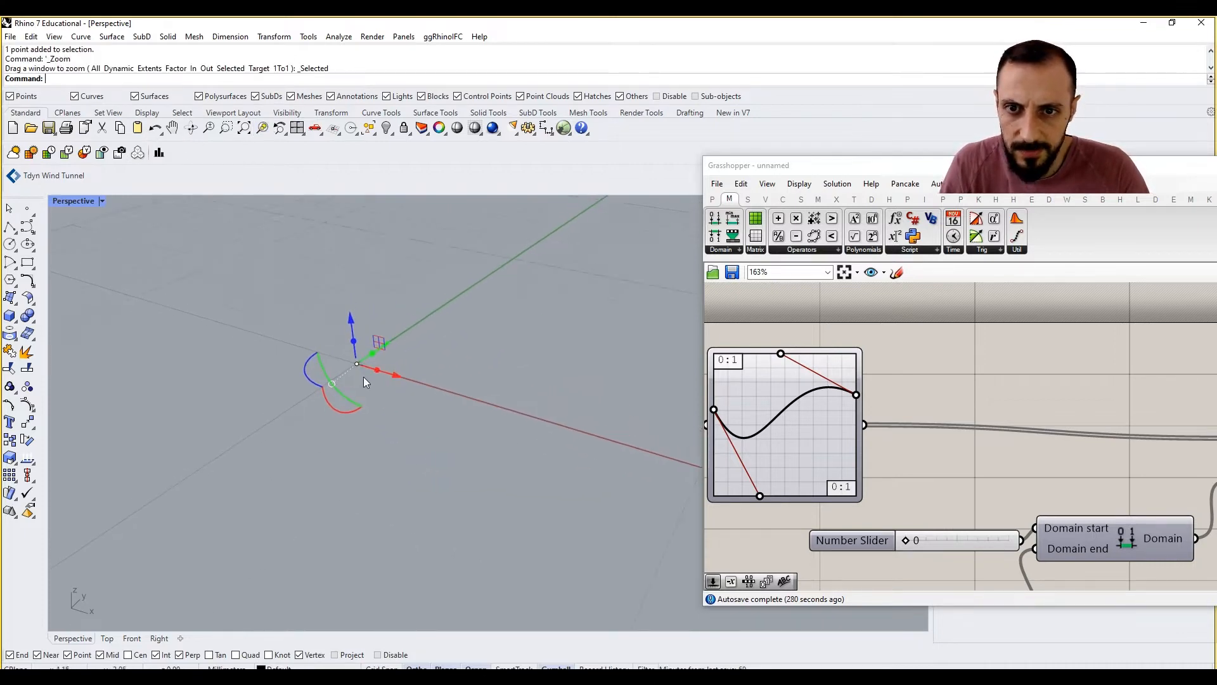
scroll(336, 358, "up", 3)
scroll(355, 374, "up", 2)
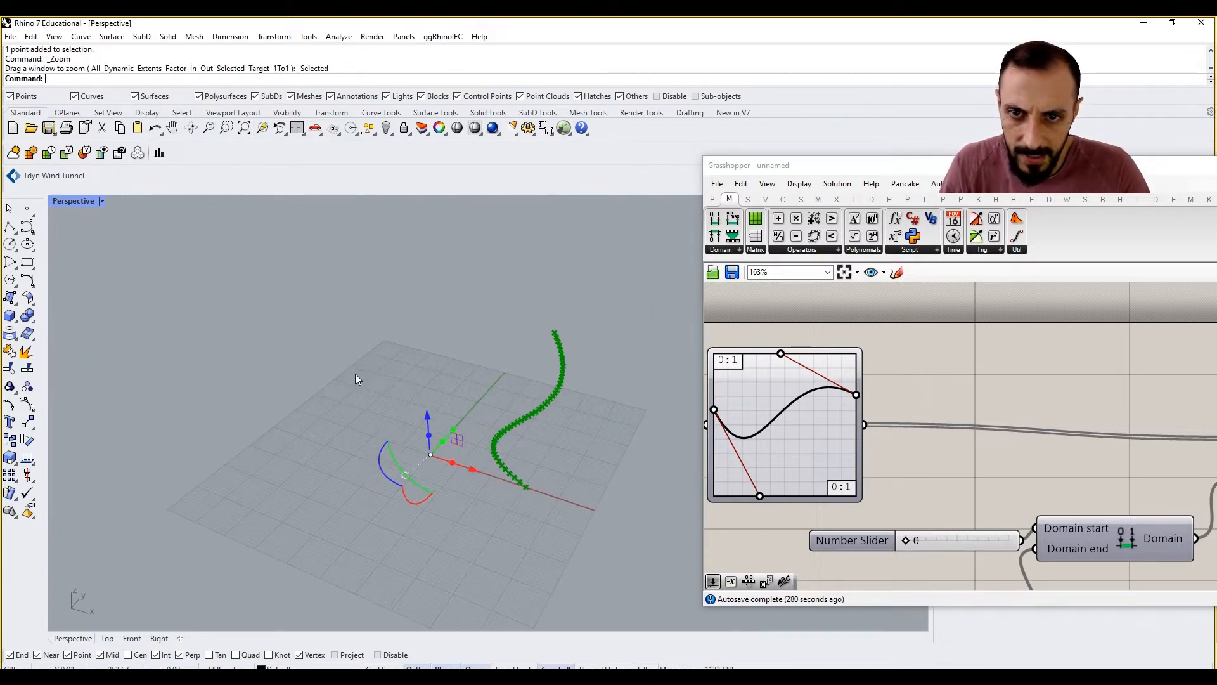
Delete the temporary point at the origin
left_click_drag(355, 374, 490, 486)
key("Delete")
scroll(486, 450, "up", 3)
right_click_drag(487, 451, 540, 461)
scroll(982, 468, "down", 5)
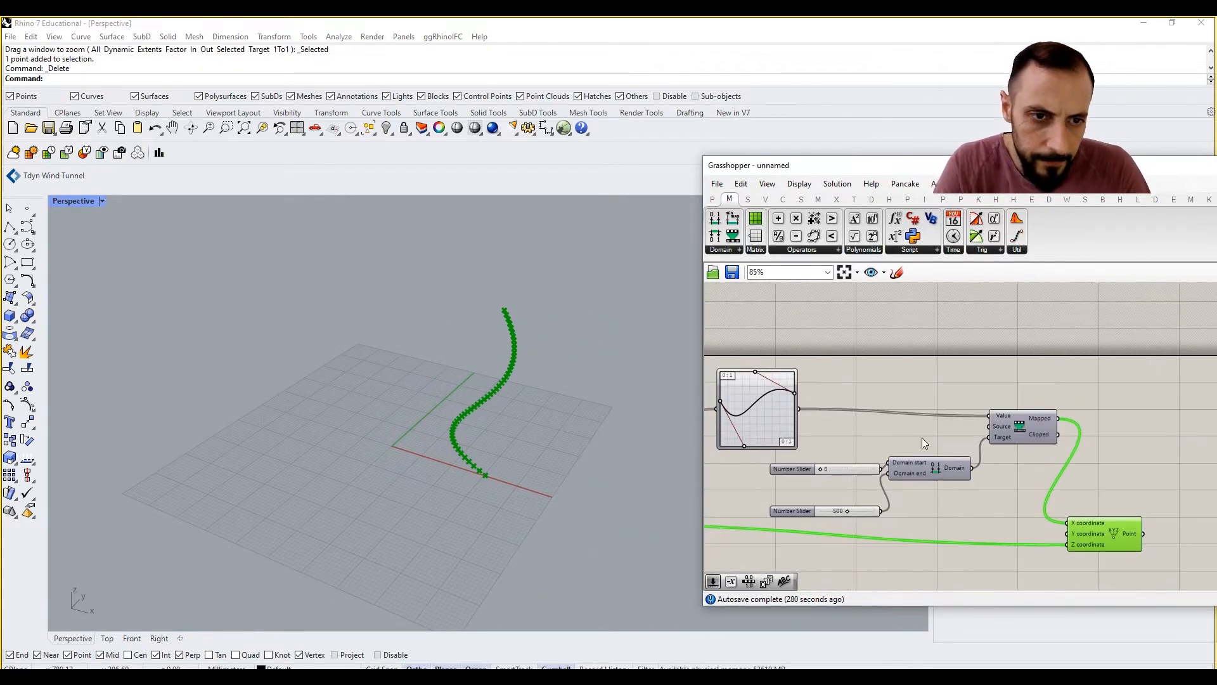
left_click(1017, 411)
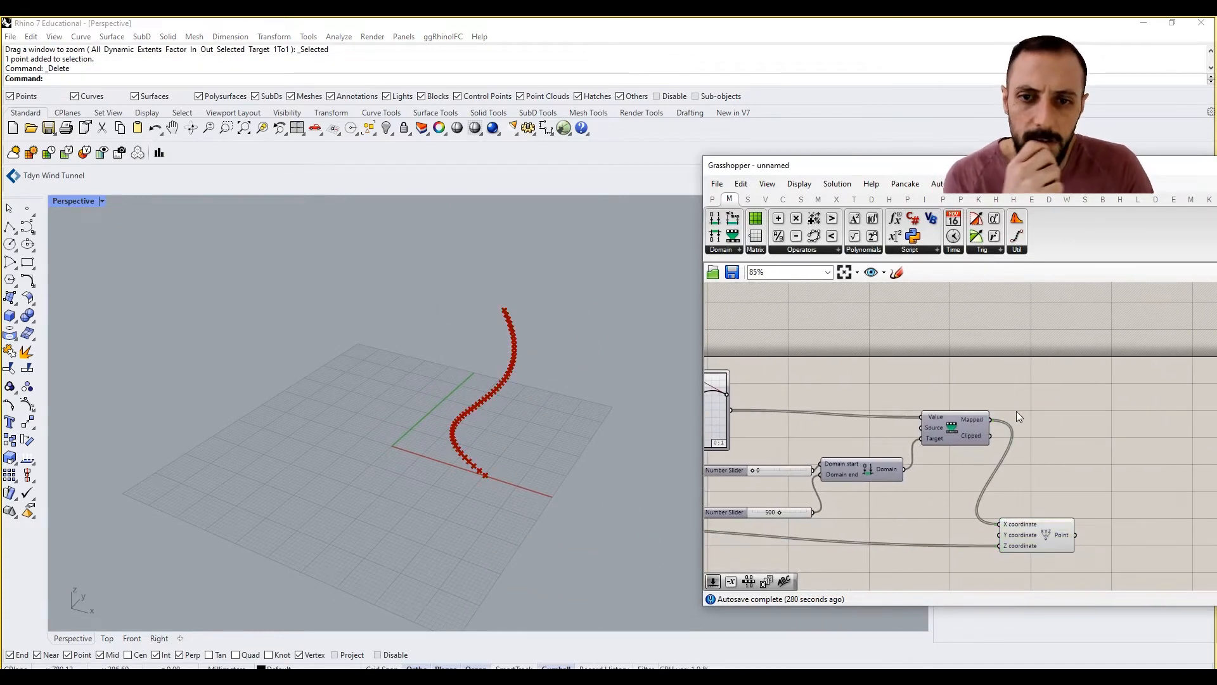
right_click_drag(1017, 411, 1049, 457)
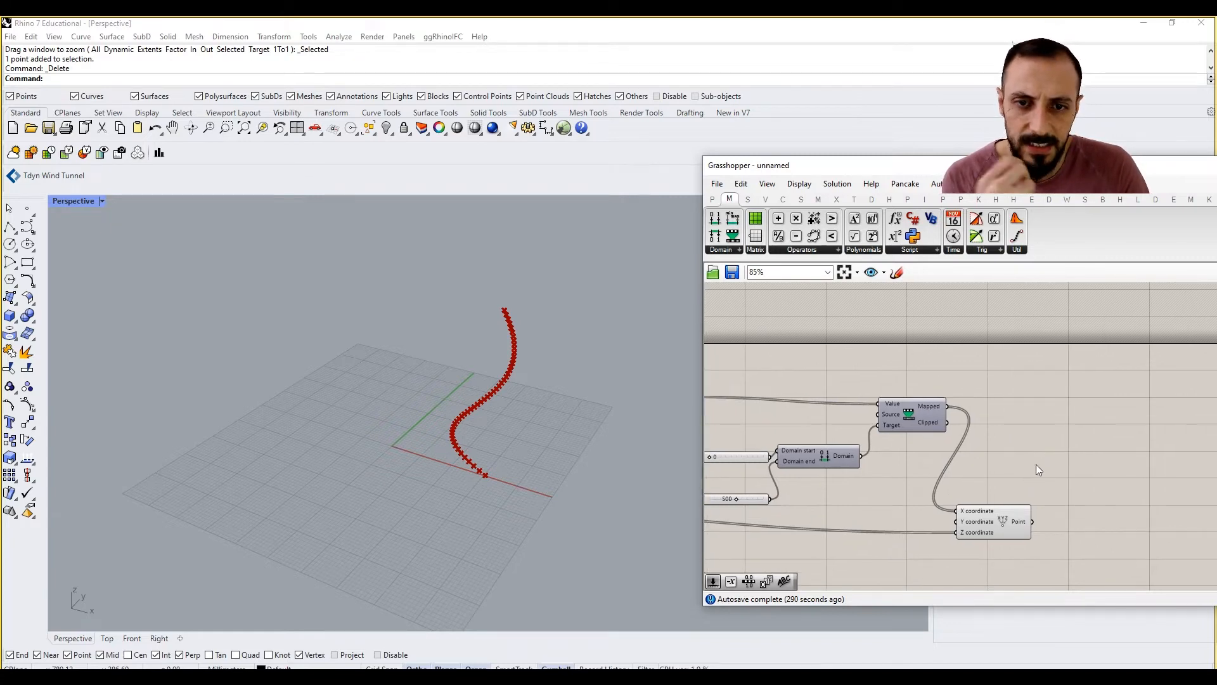
double_click(1040, 464)
type("int")
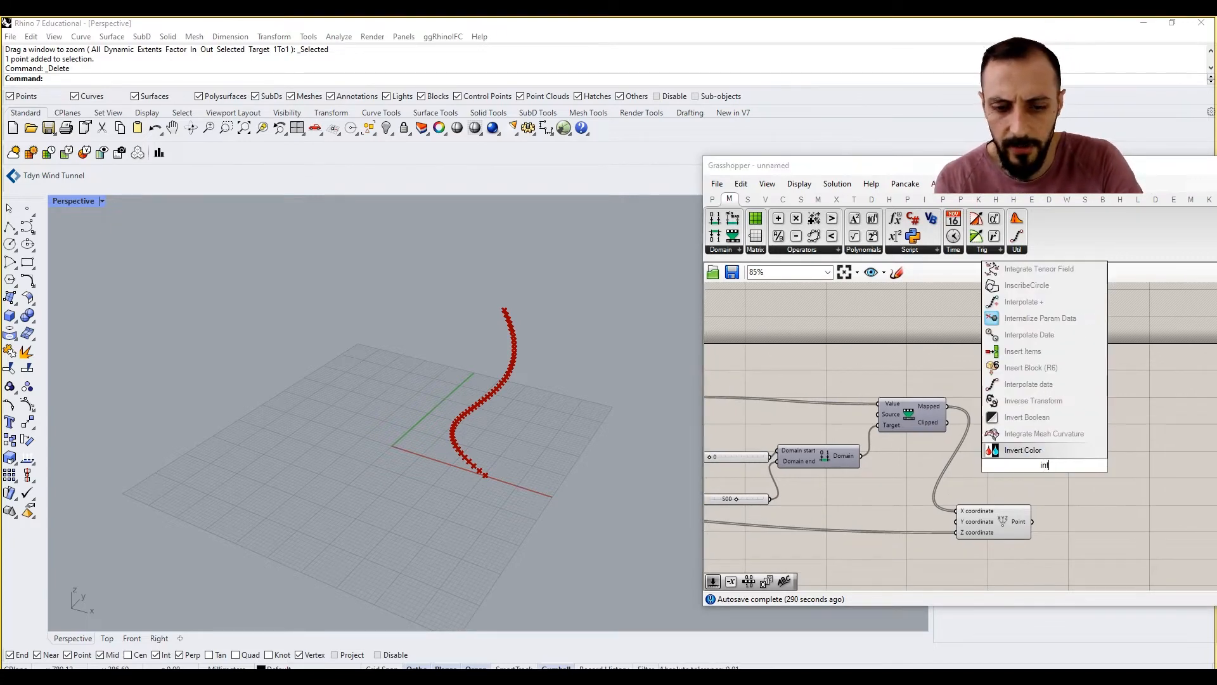
type("erploa")
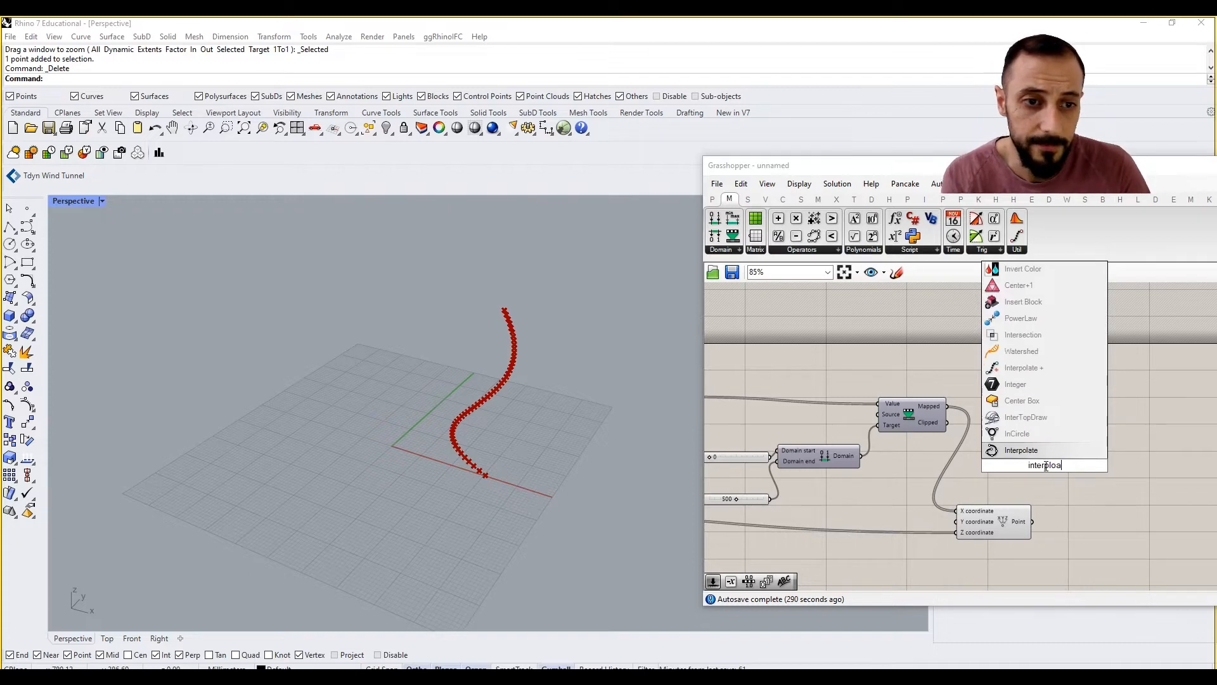
key("BackSpace")
type("te")
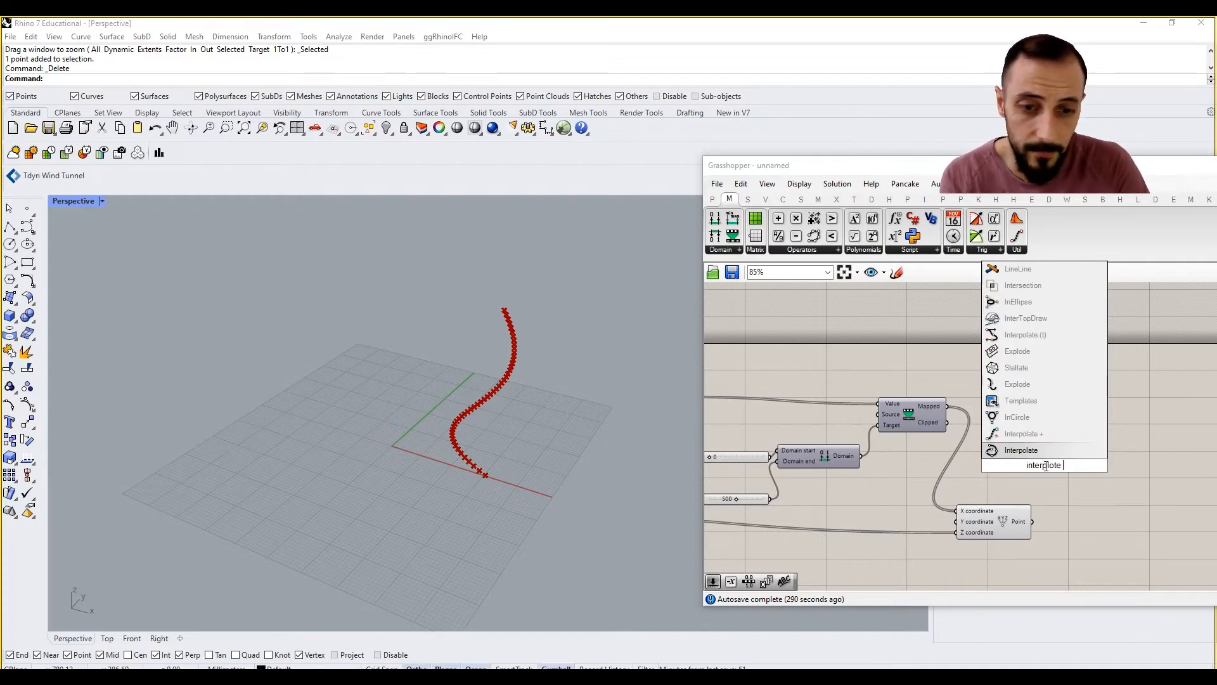
type(" curve")
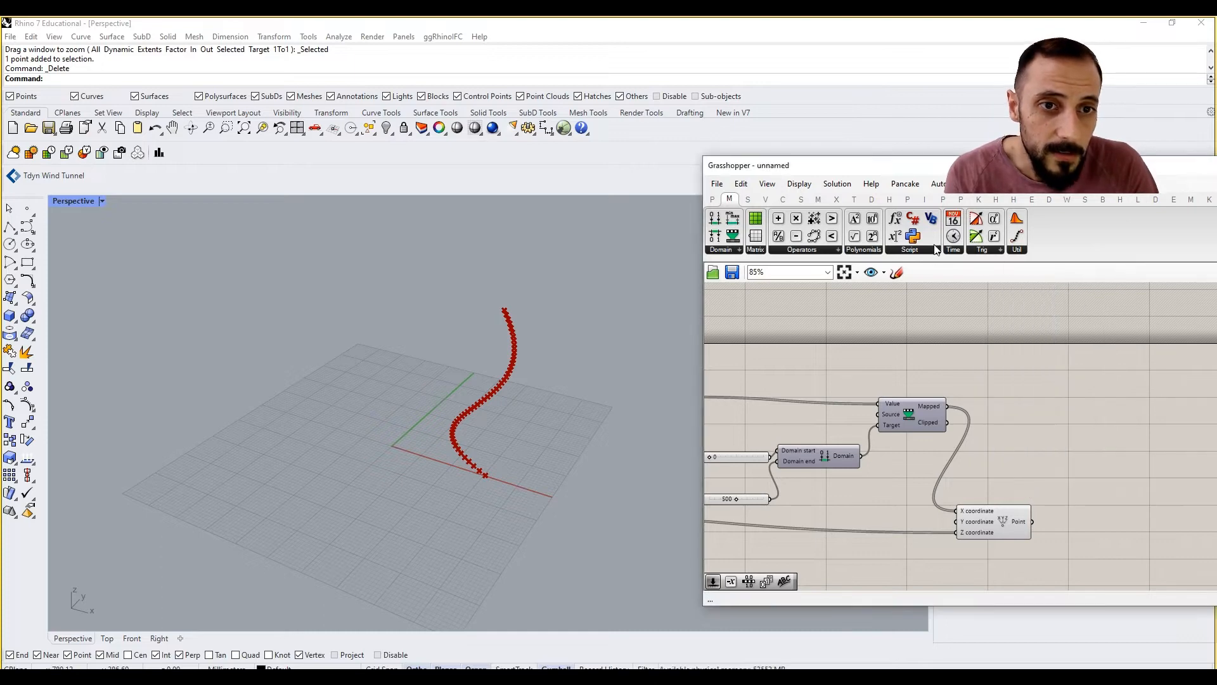
Add an Interpolate curve component beside the Construct Point and connect the Point output to its Vertices input
left_click(786, 201)
left_click(995, 253)
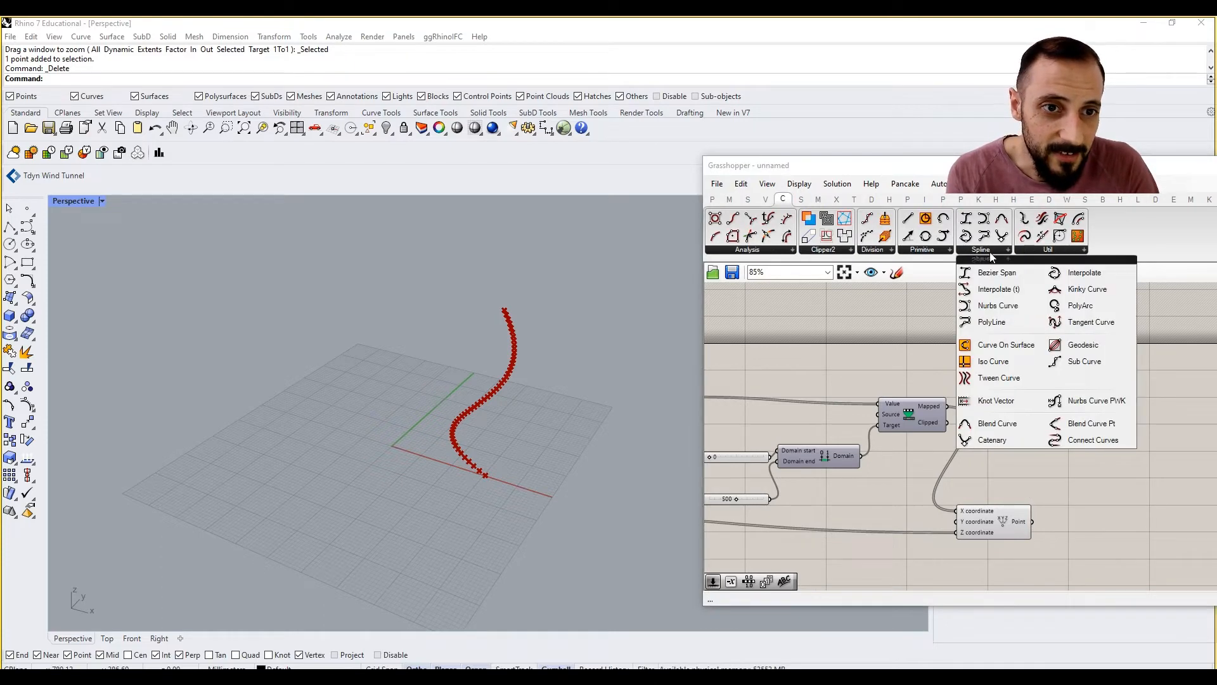
left_click(1070, 284)
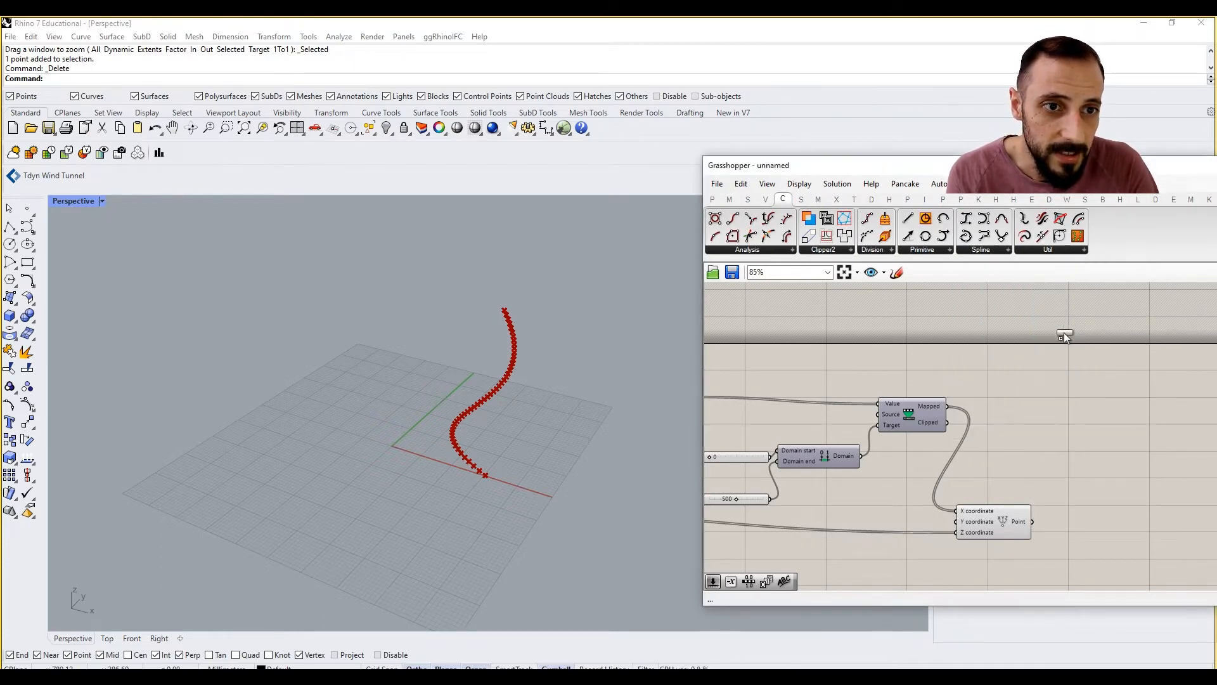
left_click(1064, 436)
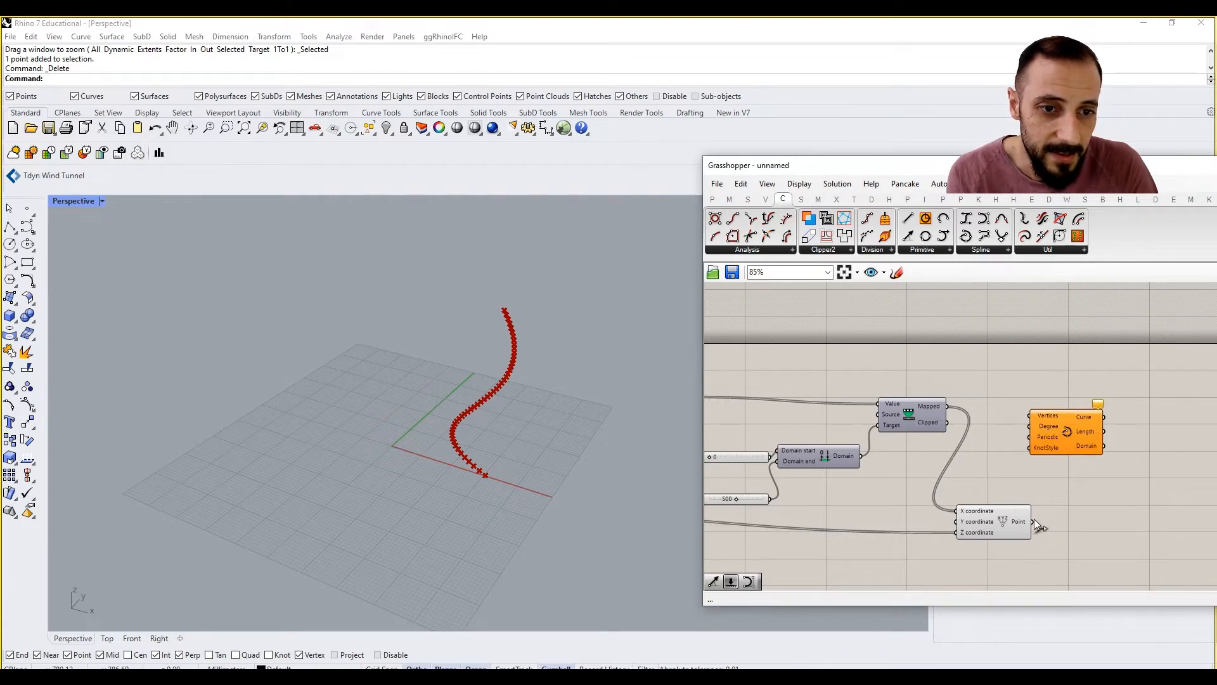
left_click_drag(1033, 521, 1102, 440)
Turn off the Construct Point's preview and view the interpolated curve on its own
left_click(994, 515)
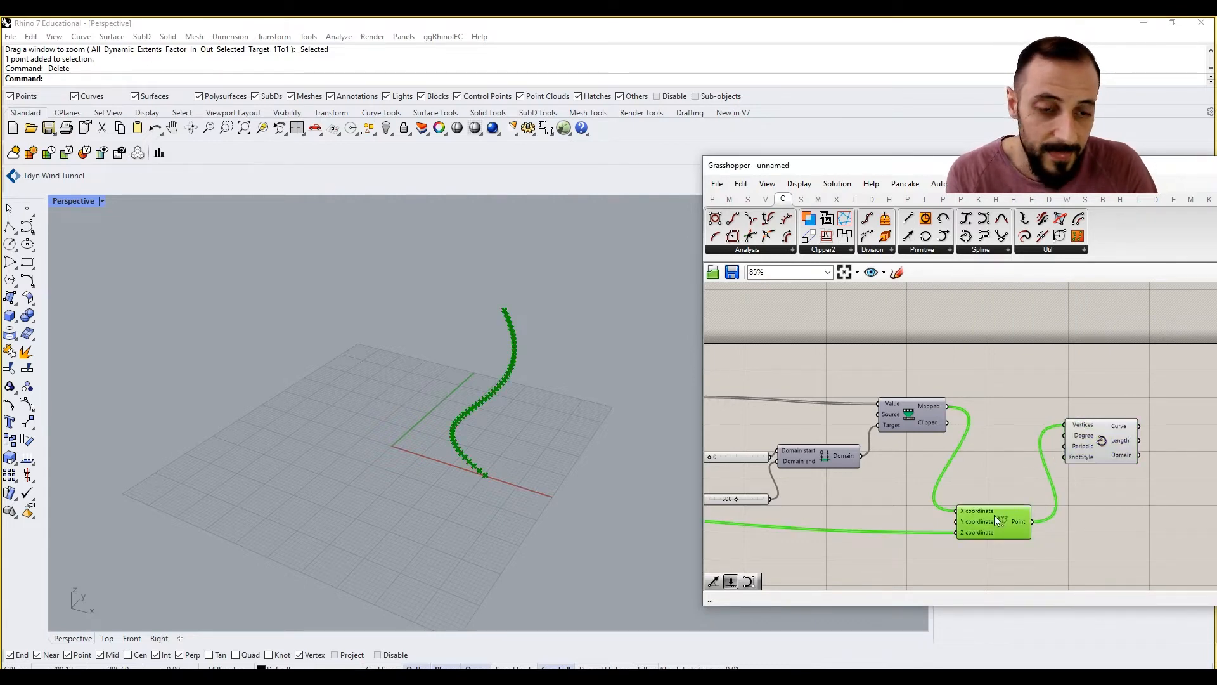
right_click(996, 515)
left_click(1017, 483)
right_click_drag(1001, 471, 944, 460)
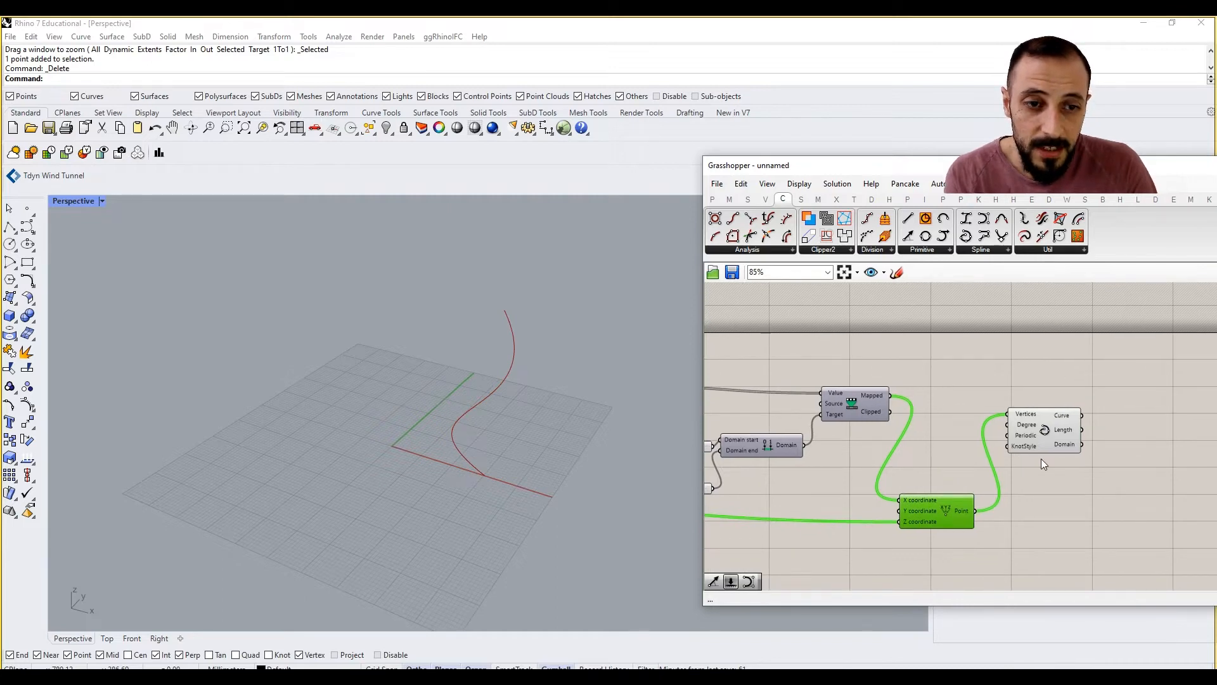
left_click(1070, 433)
right_click_drag(556, 420, 536, 462)
right_click_drag(947, 459, 878, 455)
left_click(931, 384)
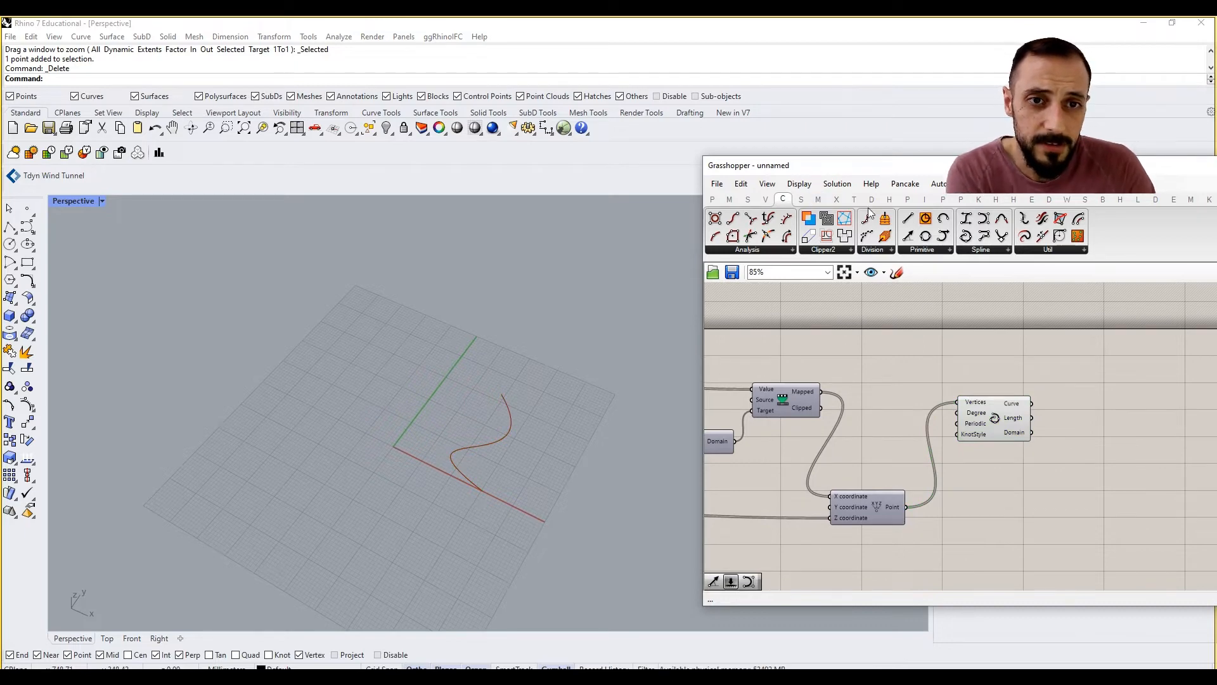
Try a Rail Revolution component next to the Interpolate component, then delete it
left_click(802, 199)
left_click(833, 250)
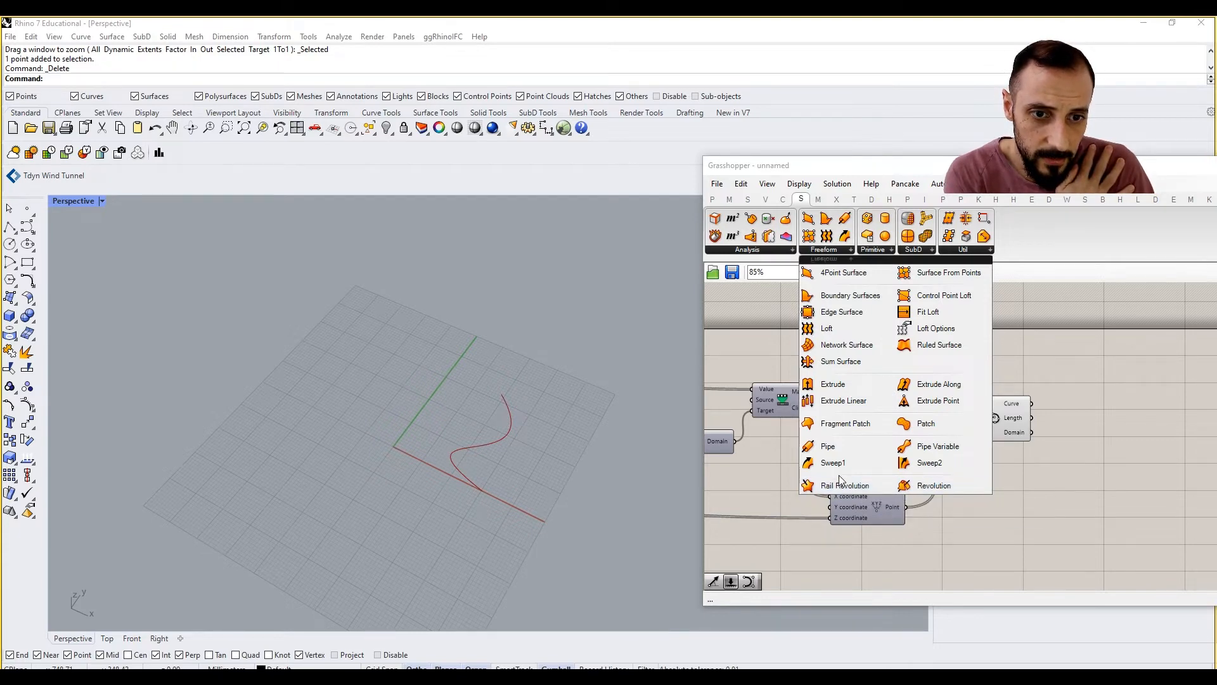
left_click(858, 485)
left_click(1066, 485)
right_click_drag(1066, 485, 964, 489)
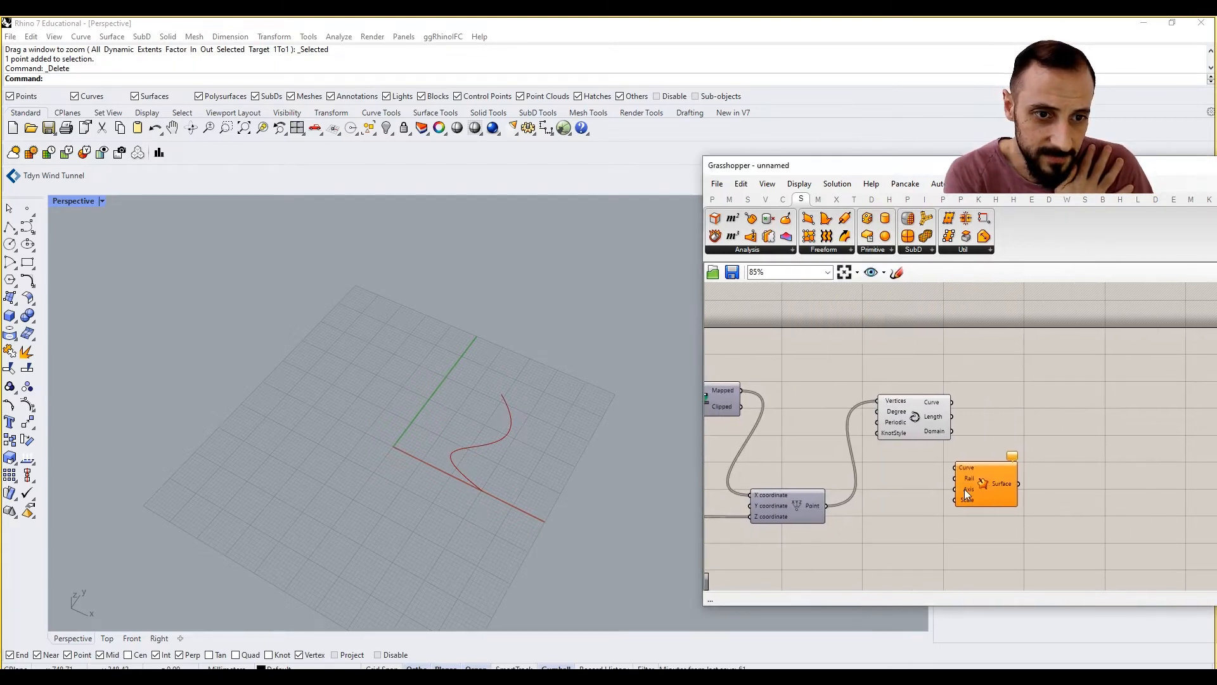
key("Delete")
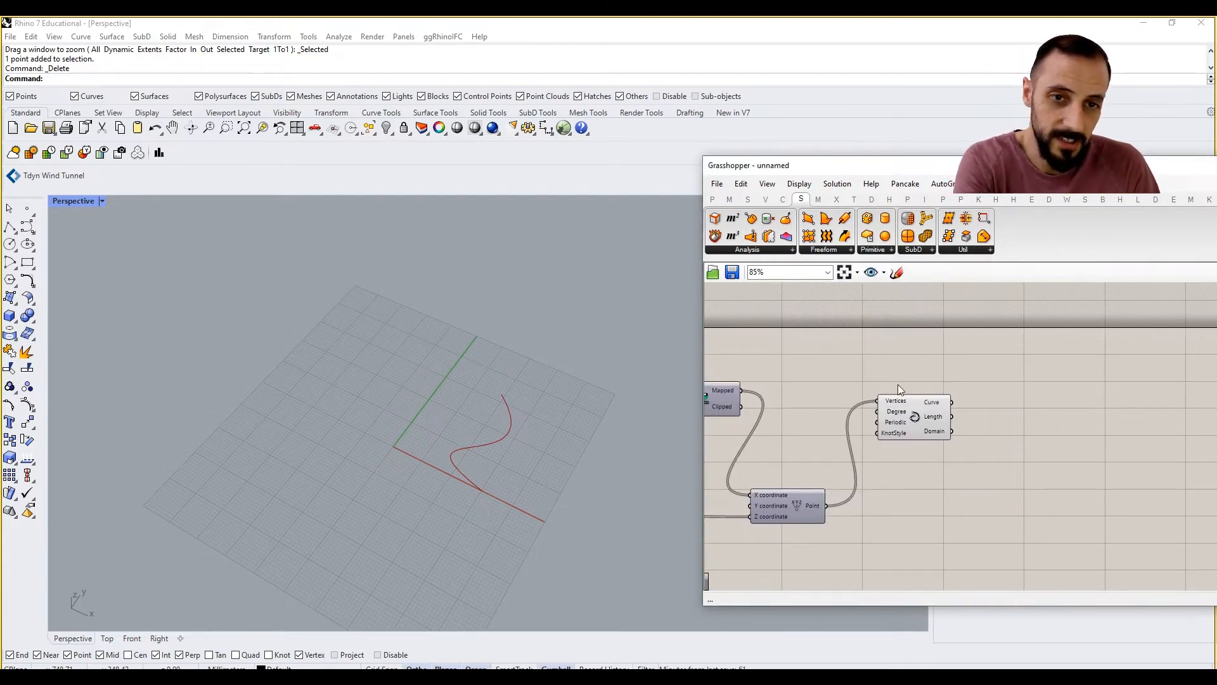
Add a Revolution component beside the Interpolate component and connect the Curve output to its Curve input
left_click(841, 252)
left_click(932, 485)
left_click(1052, 442)
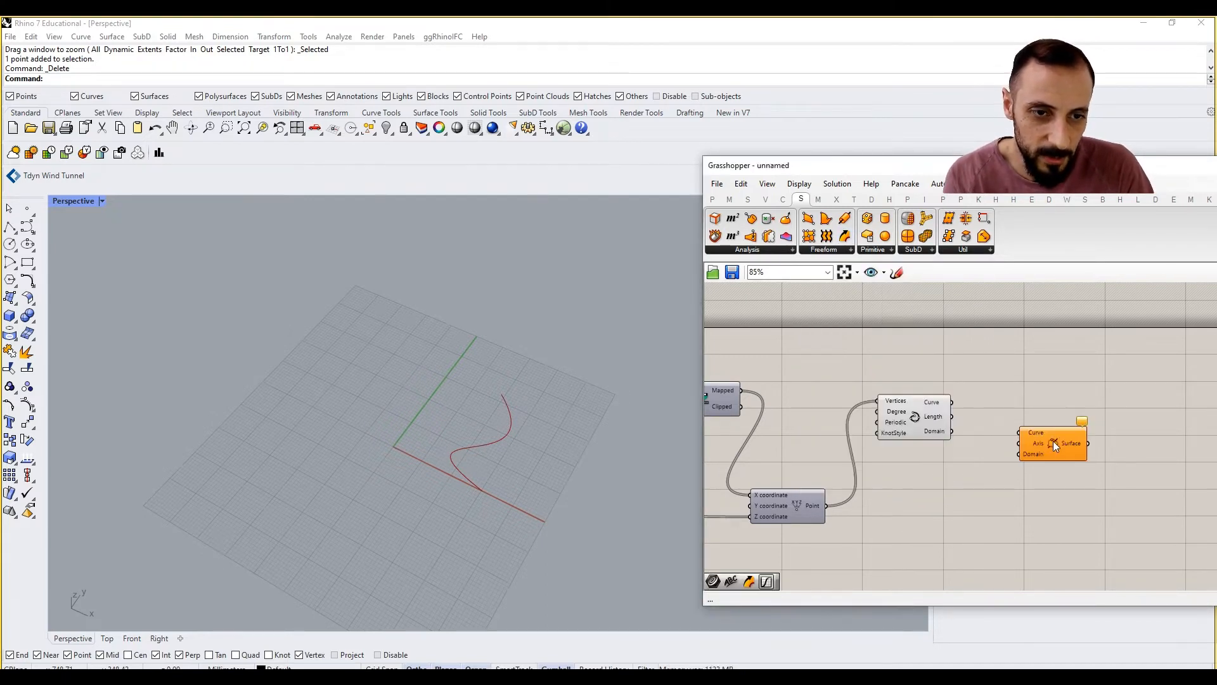
left_click_drag(984, 413, 1055, 422)
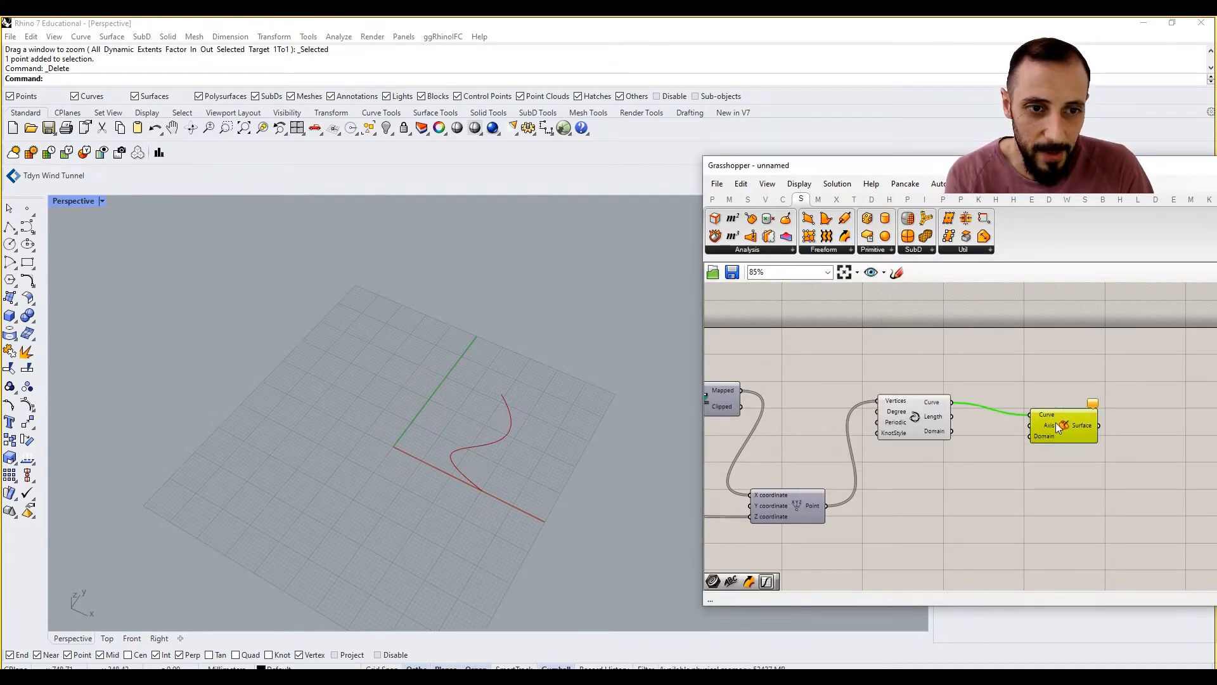
Add a Line SDL component below the Interpolate and Revolution components
double_click(1012, 492)
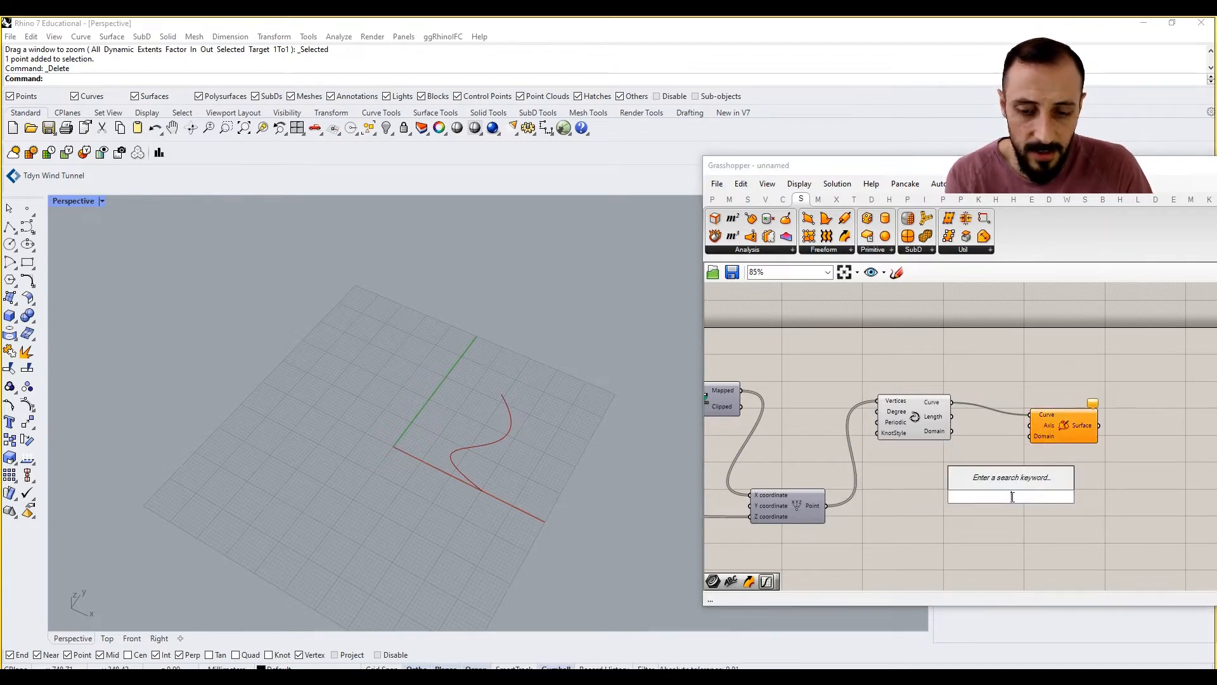
type("sdl")
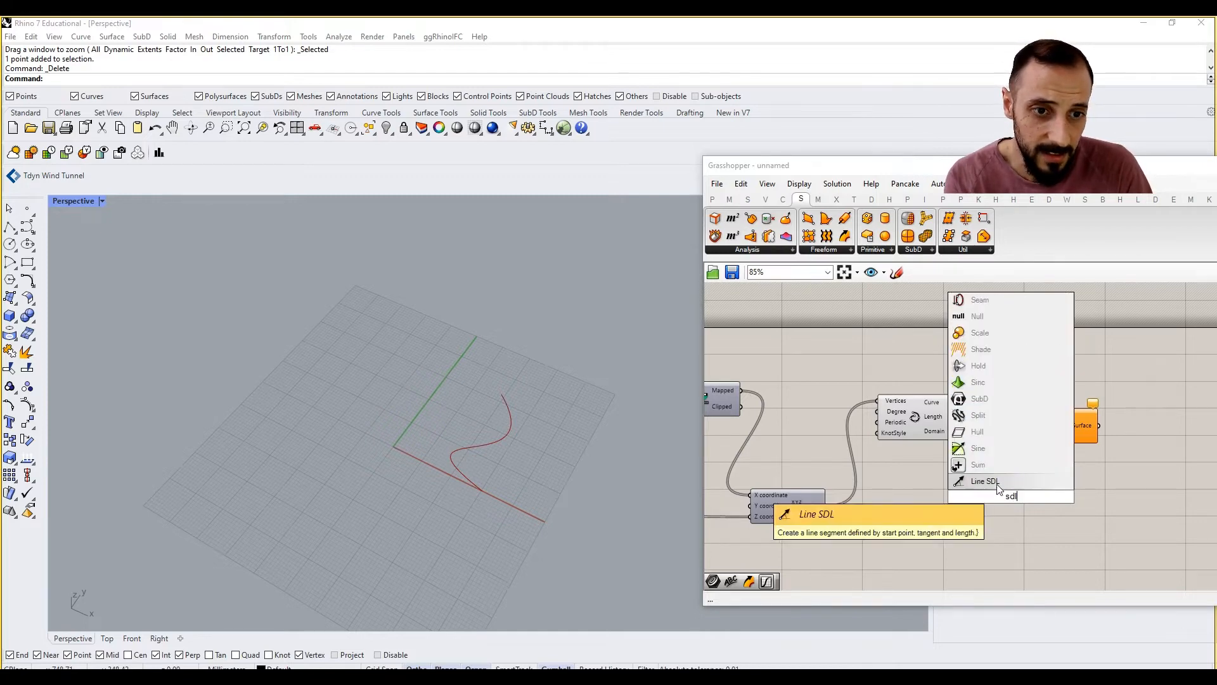
key("Return")
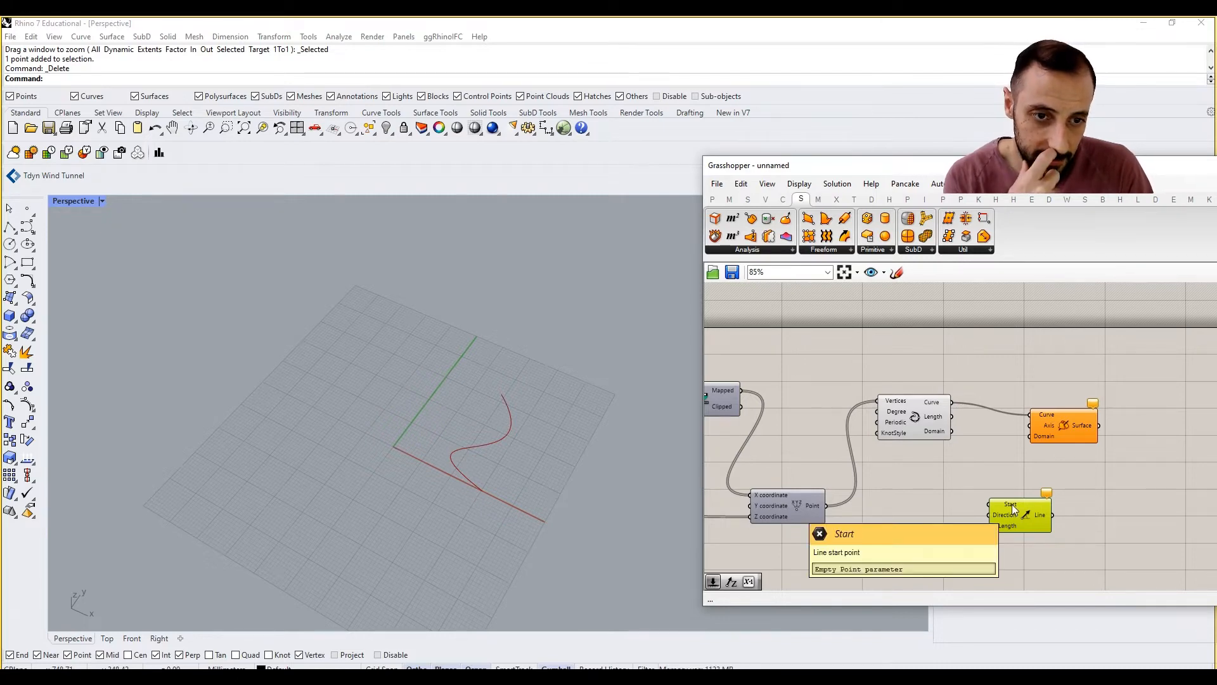
Add a second Construct Point beside the Line SDL component and connect its Point output to the Start input
double_click(915, 515)
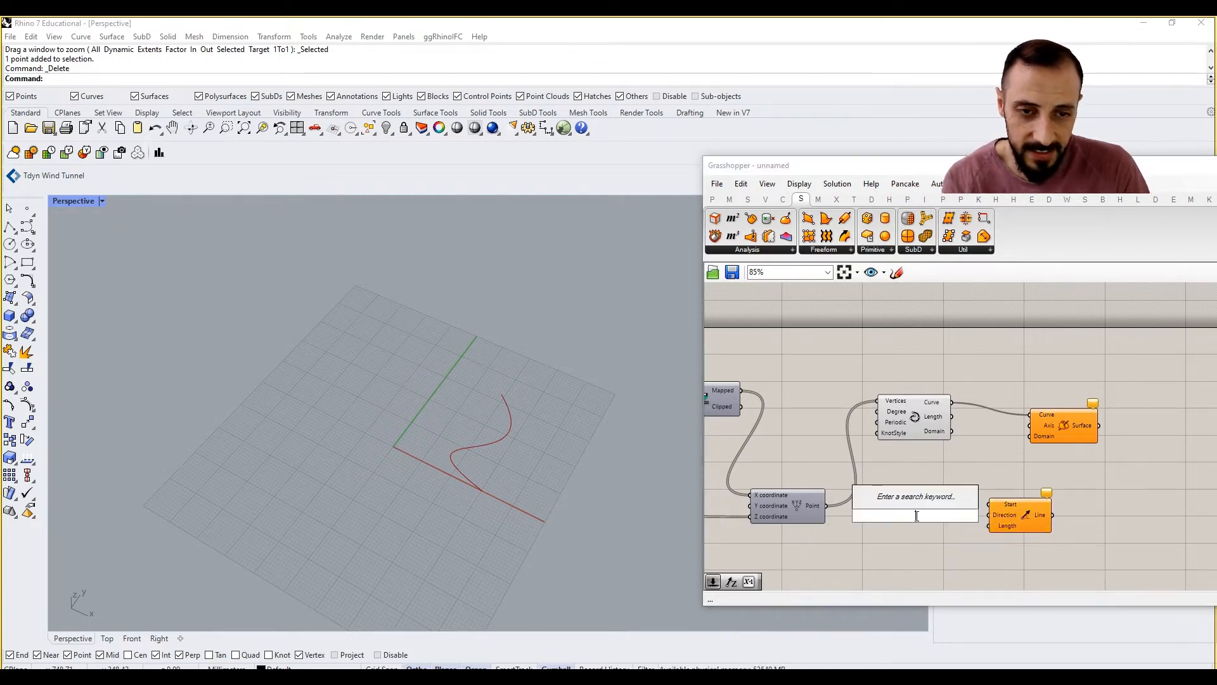
left_click(765, 199)
left_click(801, 252)
left_click(774, 251)
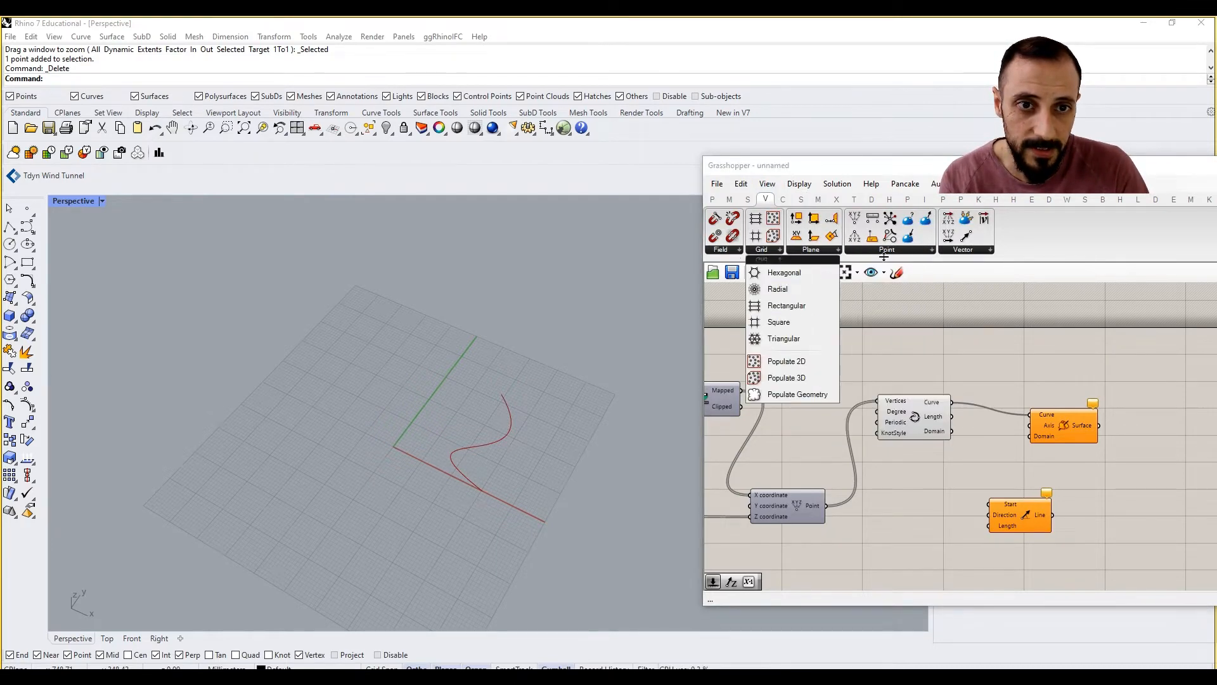
left_click(882, 252)
left_click_drag(891, 272, 1003, 522)
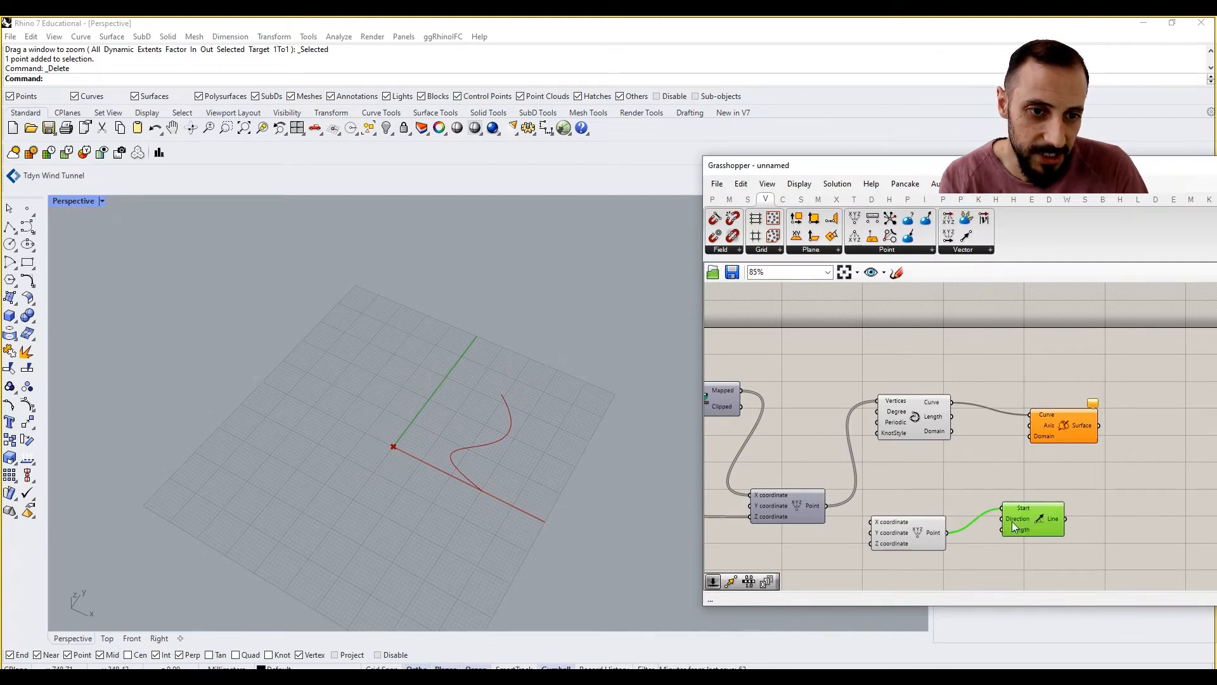
left_click_drag(931, 530, 967, 515)
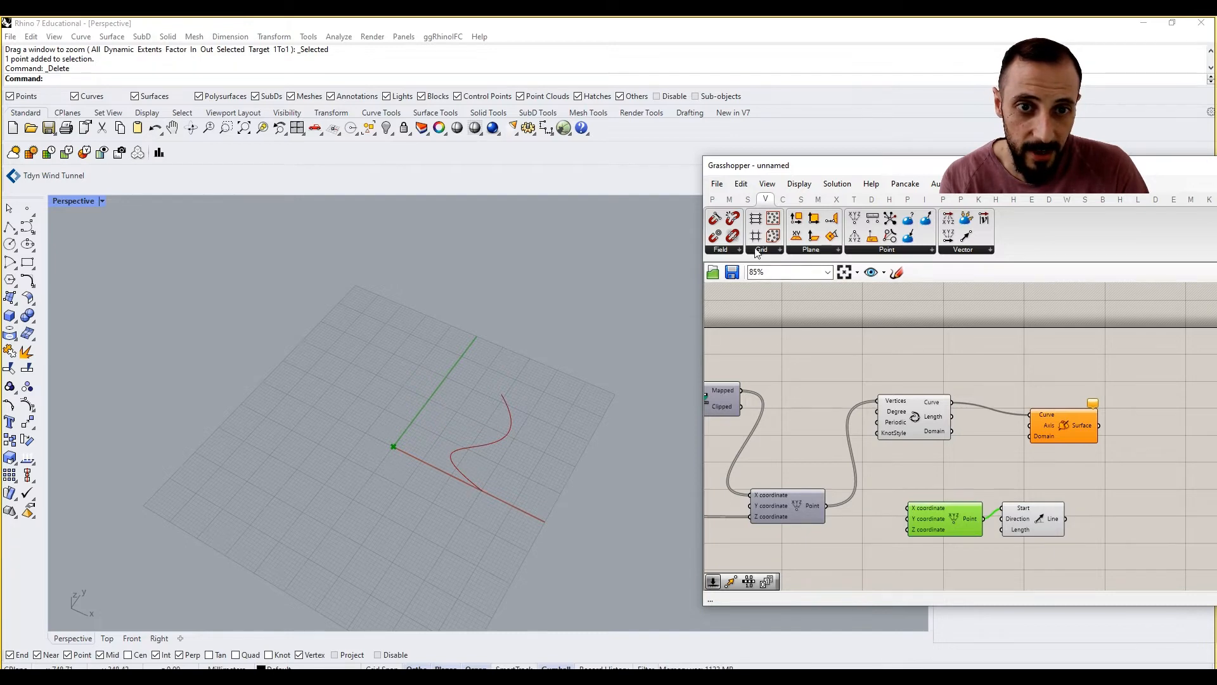
Add a Unit Z vector below the new Construct Point and connect it to the Line SDL's Direction input
left_click(985, 252)
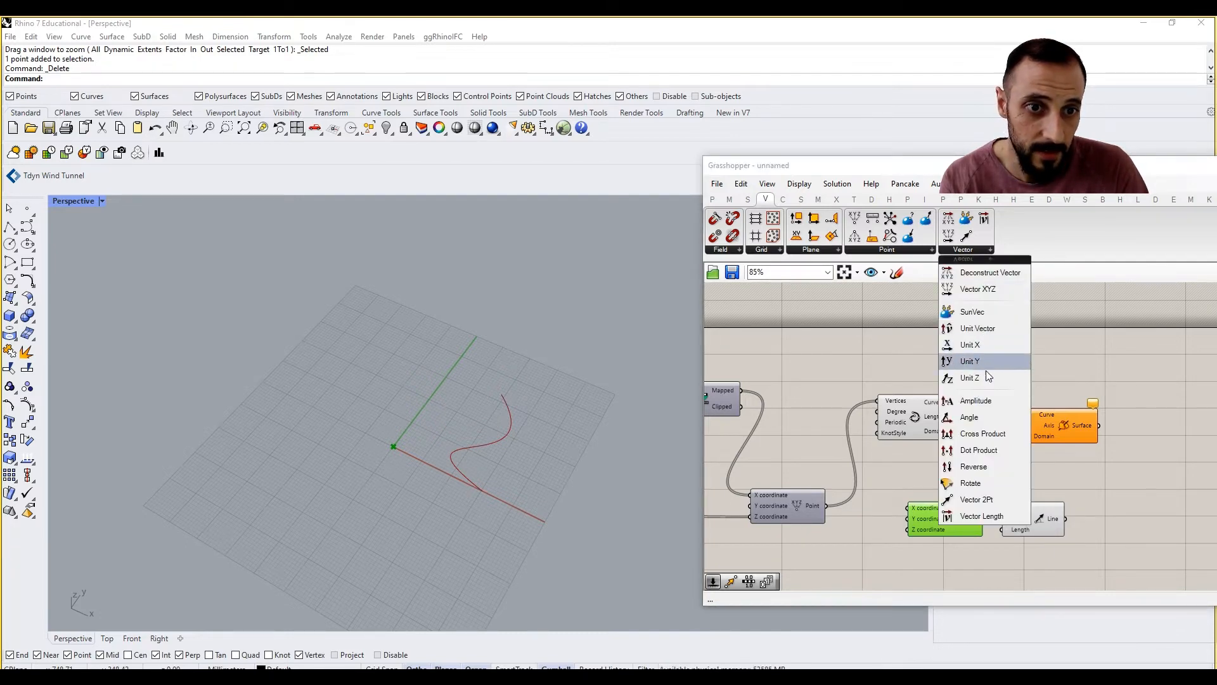
left_click_drag(986, 374, 950, 551)
mouse_move(1029, 521)
left_mouse_down()
mouse_move(1039, 526)
mouse_move(1012, 524)
left_mouse_up()
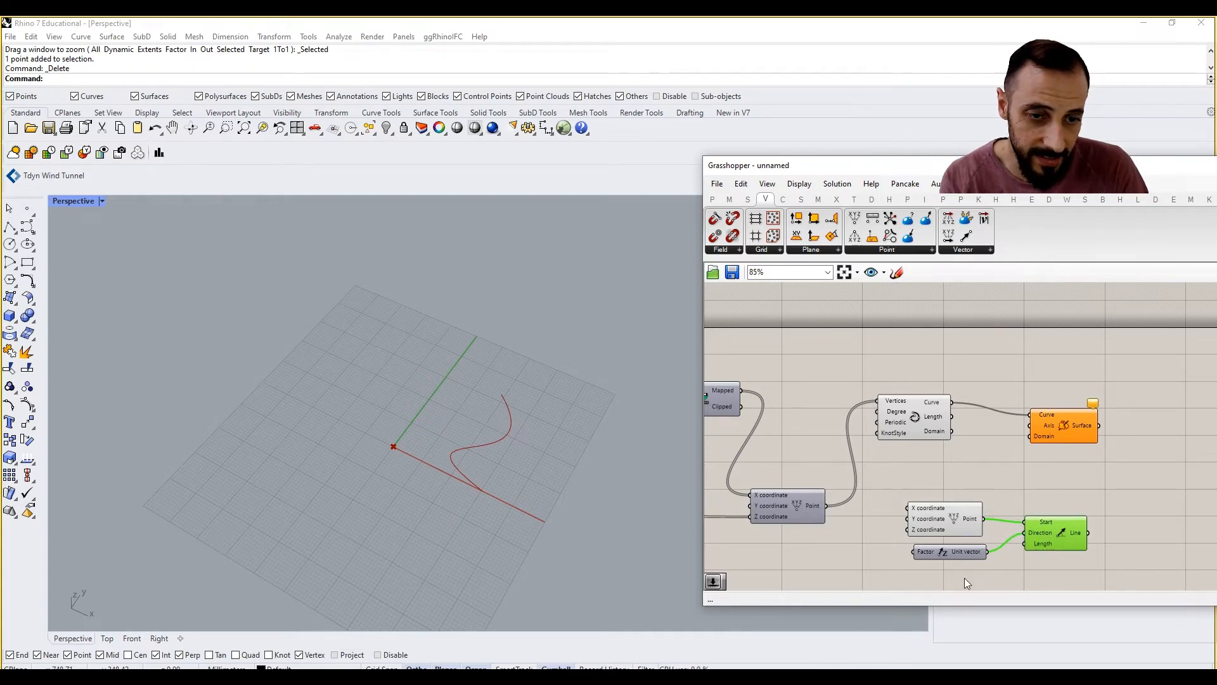
Add a number slider of 50 for the Line SDL's Length and connect the Line output to the Revolution's Axis input
right_click_drag(964, 577, 923, 528)
double_click(923, 528)
type("slider")
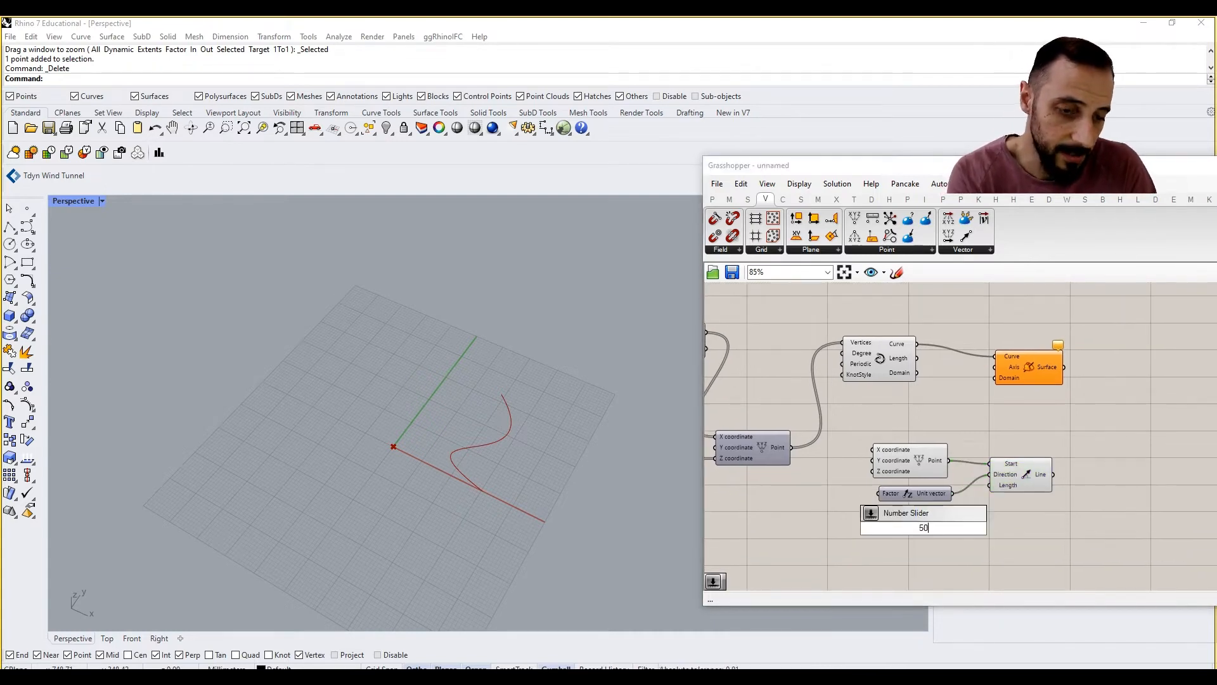
key("Return")
left_click_drag(980, 529, 997, 368)
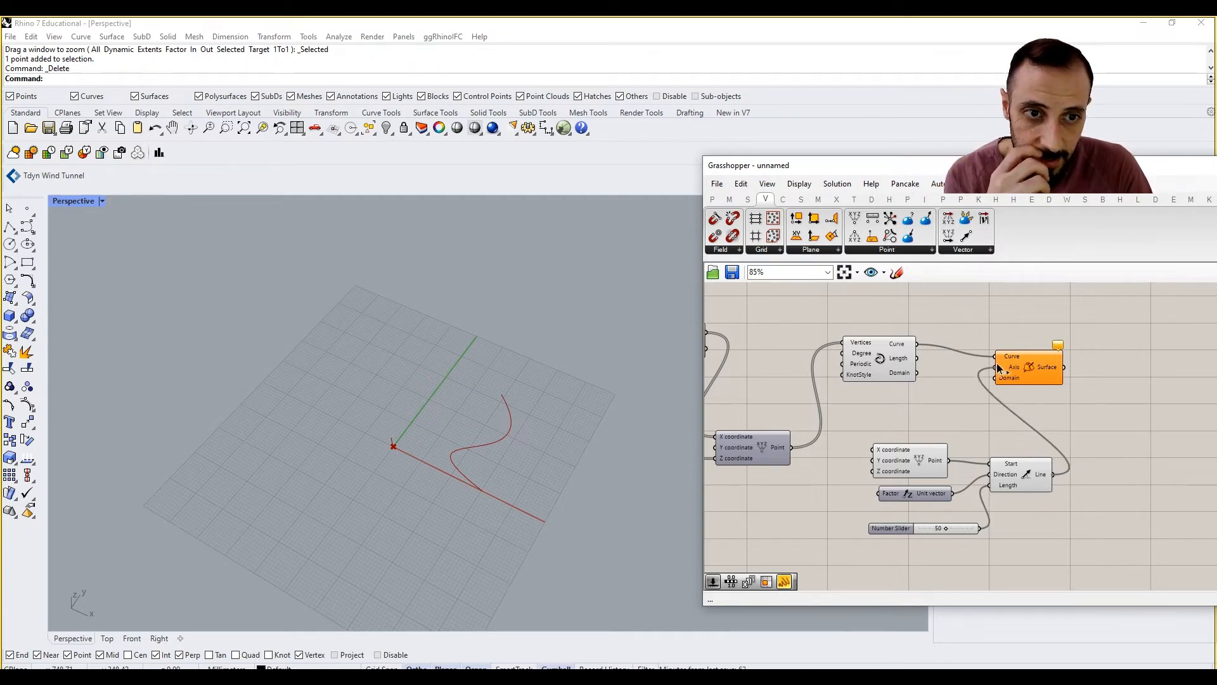
Set the slider feeding the Line SDL's Length input to 38
right_click_drag(502, 428, 501, 346)
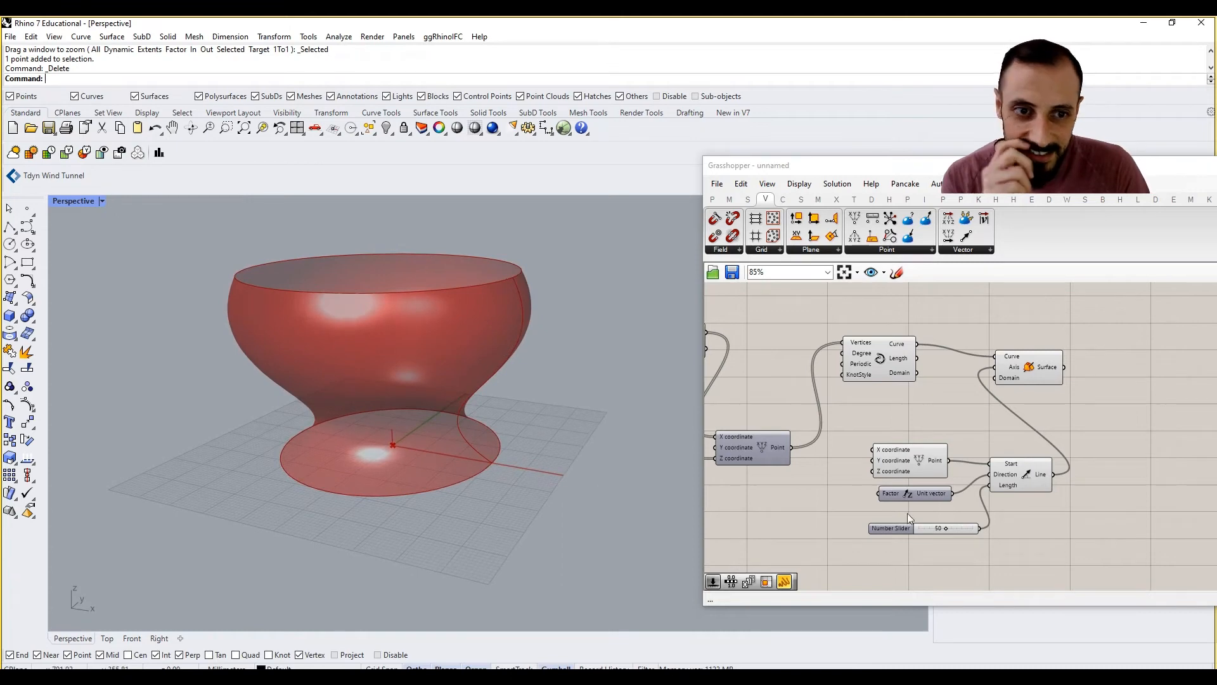
double_click(774, 506)
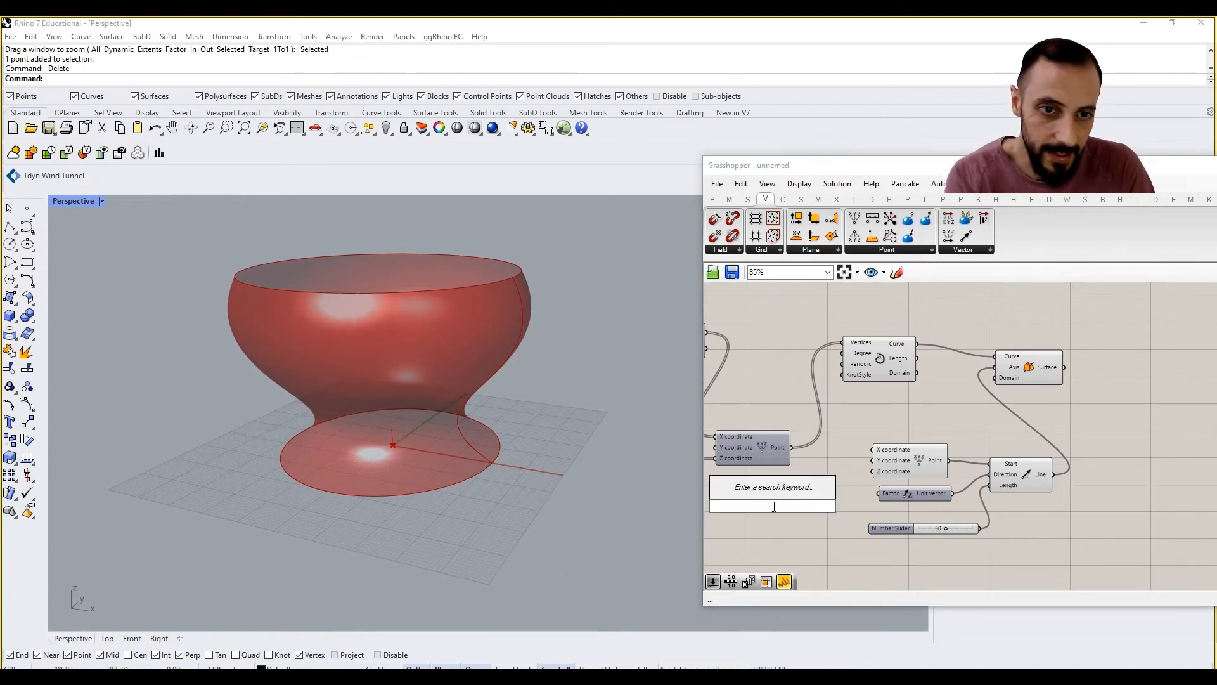
mouse_move(948, 530)
left_mouse_down()
mouse_move(970, 533)
mouse_move(942, 531)
left_mouse_up()
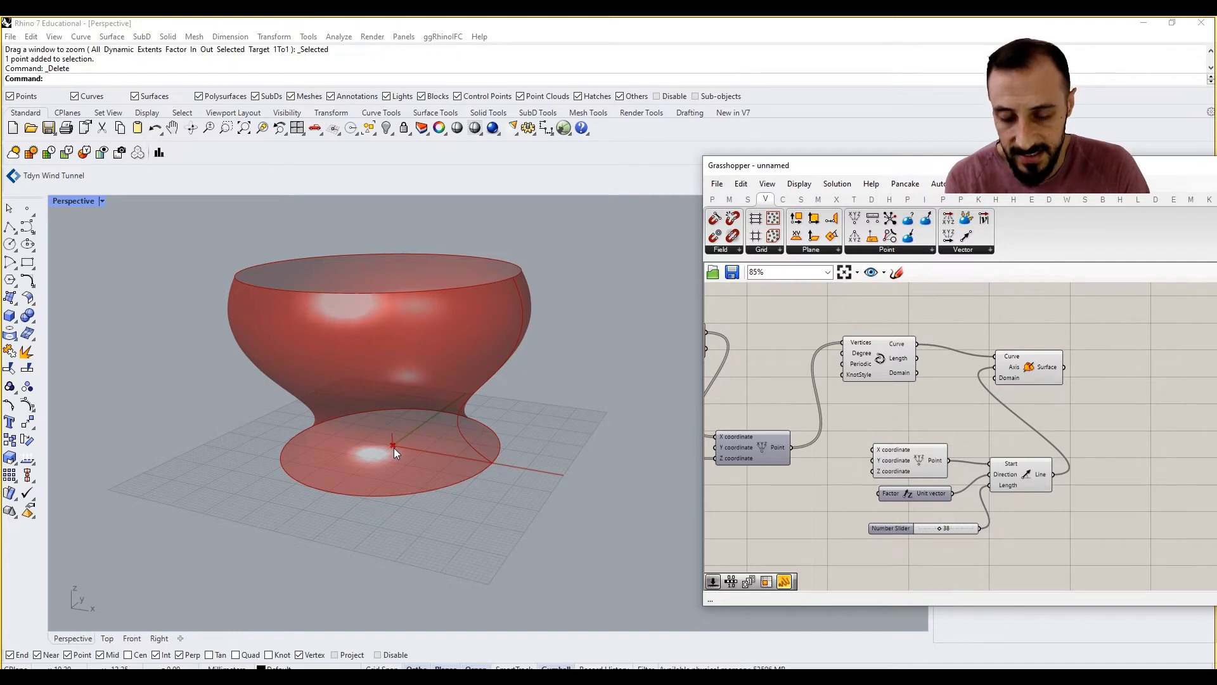
Add a number slider for the X coordinate of the axis start point and set it to 75
double_click(755, 521)
type("50")
key("Return")
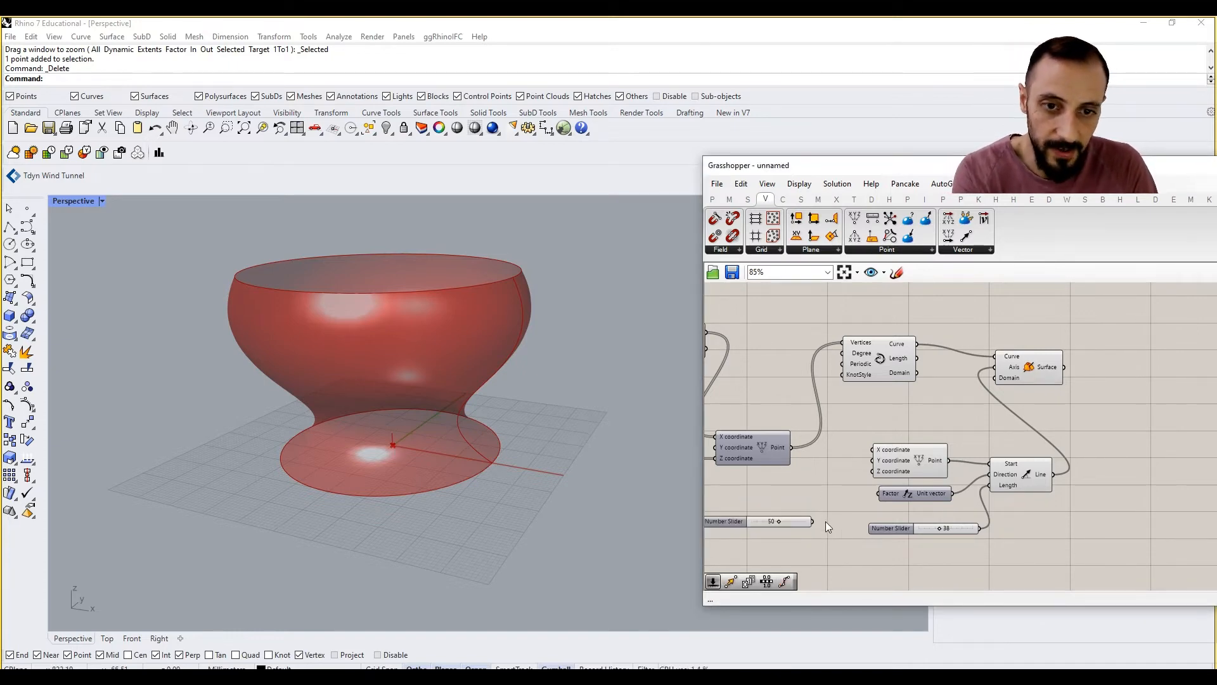
left_click_drag(813, 521, 874, 449)
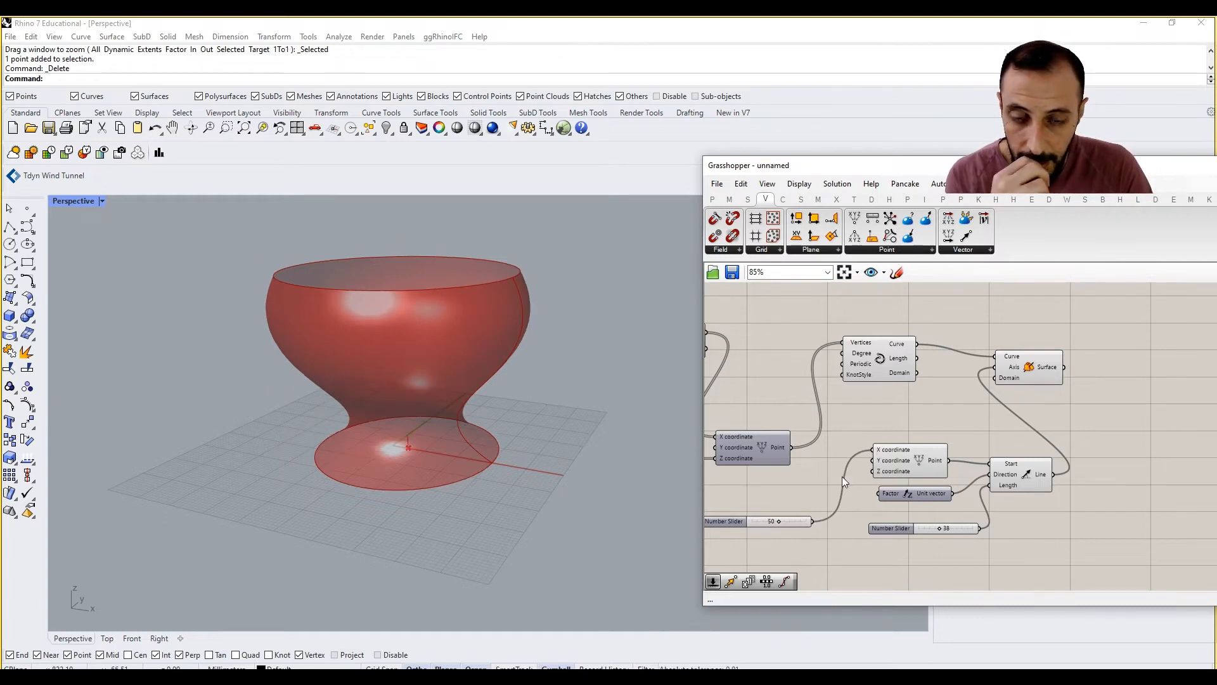
mouse_move(774, 520)
left_mouse_down()
mouse_move(818, 526)
mouse_move(784, 521)
left_mouse_up()
Add a number slider for the Y coordinate of the axis start point and set it to 15
double_click(792, 546)
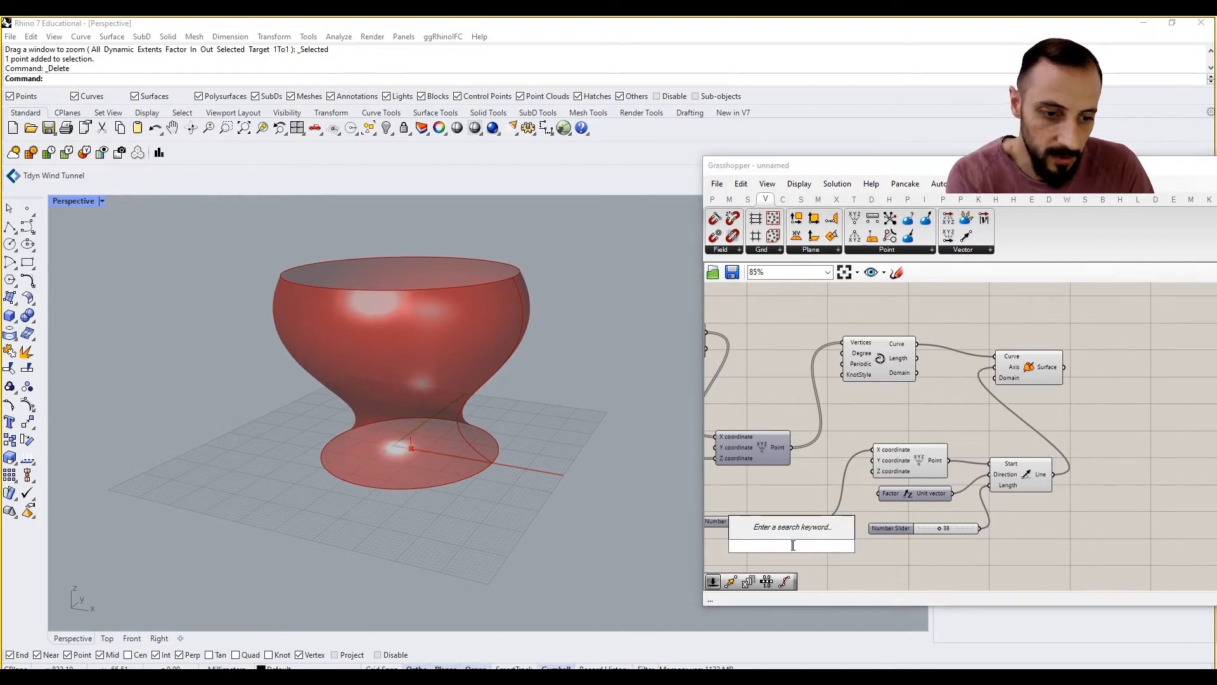
type("50")
key("Return")
left_click_drag(850, 546, 873, 460)
mouse_move(814, 546)
left_mouse_down()
mouse_move(785, 545)
mouse_move(793, 558)
mouse_move(806, 564)
mouse_move(812, 553)
mouse_move(792, 524)
mouse_move(798, 557)
mouse_move(865, 562)
mouse_move(797, 562)
left_mouse_up()
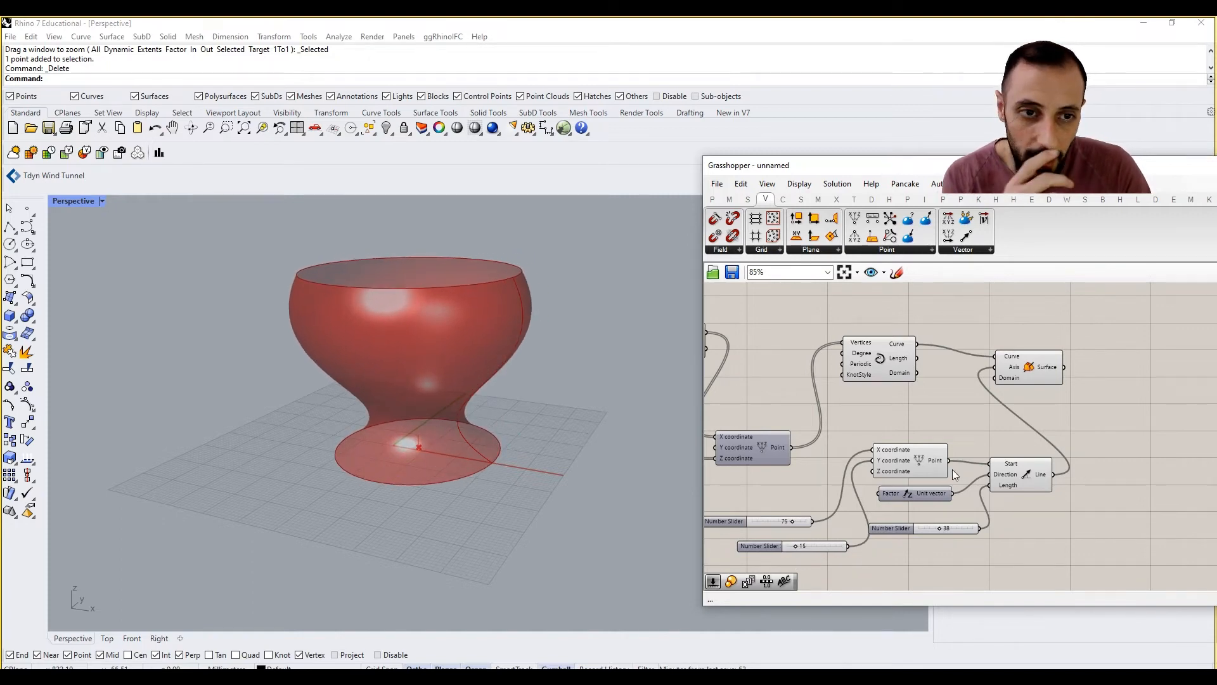
Move the Revolution component farther away from the Interpolate component
right_click_drag(953, 470, 942, 480)
left_click(1047, 380)
right_click_drag(1047, 381, 1066, 384)
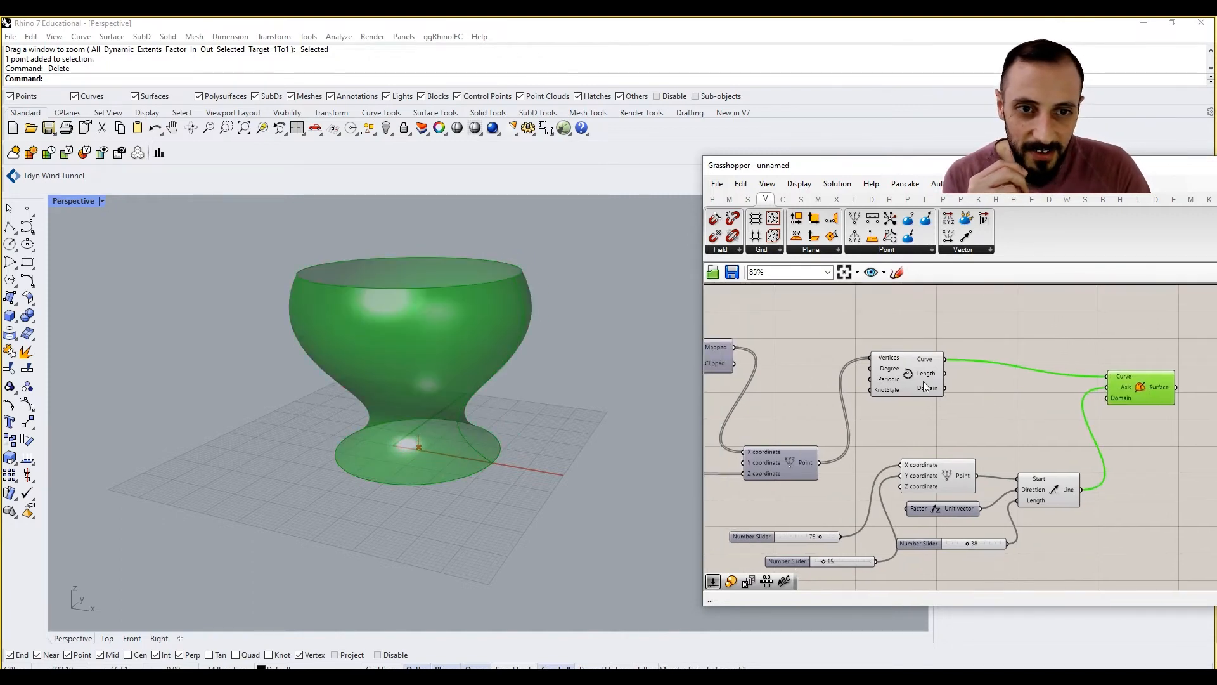
Examine the Interpolate component's profile curve and the Revolution component's Domain input
left_click(932, 401)
scroll(998, 411, "down", 2)
right_click_drag(1083, 487, 1008, 449)
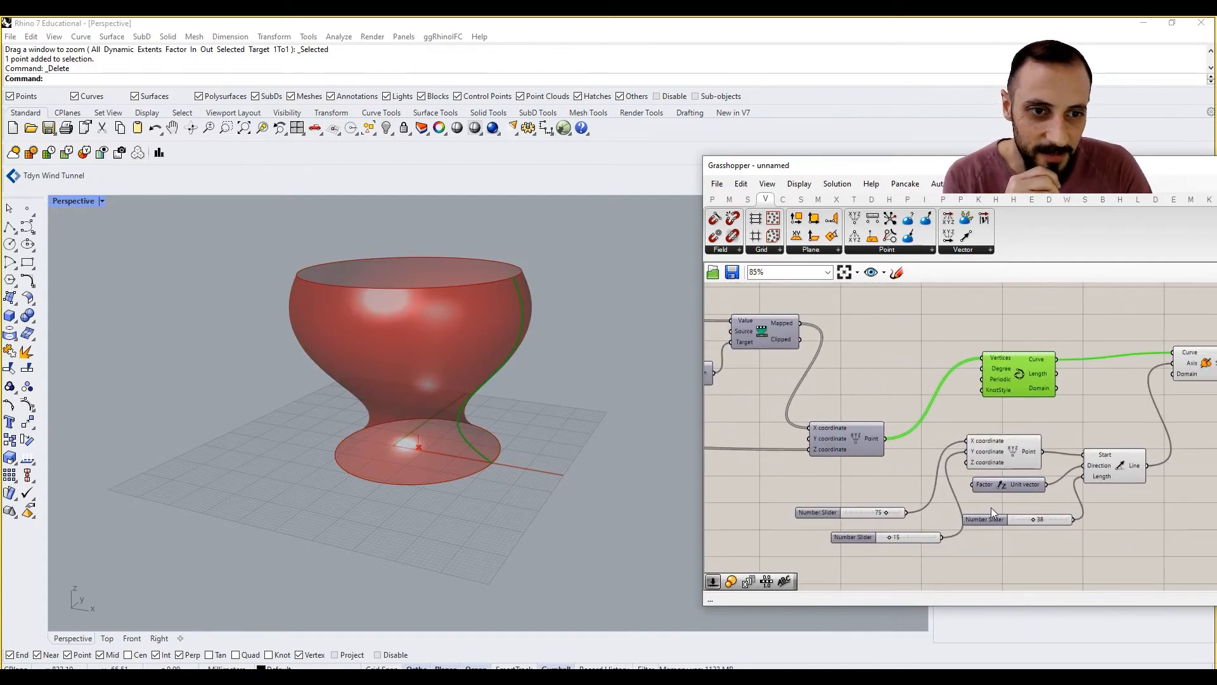
scroll(1120, 381, "up", 2)
scroll(1113, 363, "up", 2)
mouse_move(1114, 363)
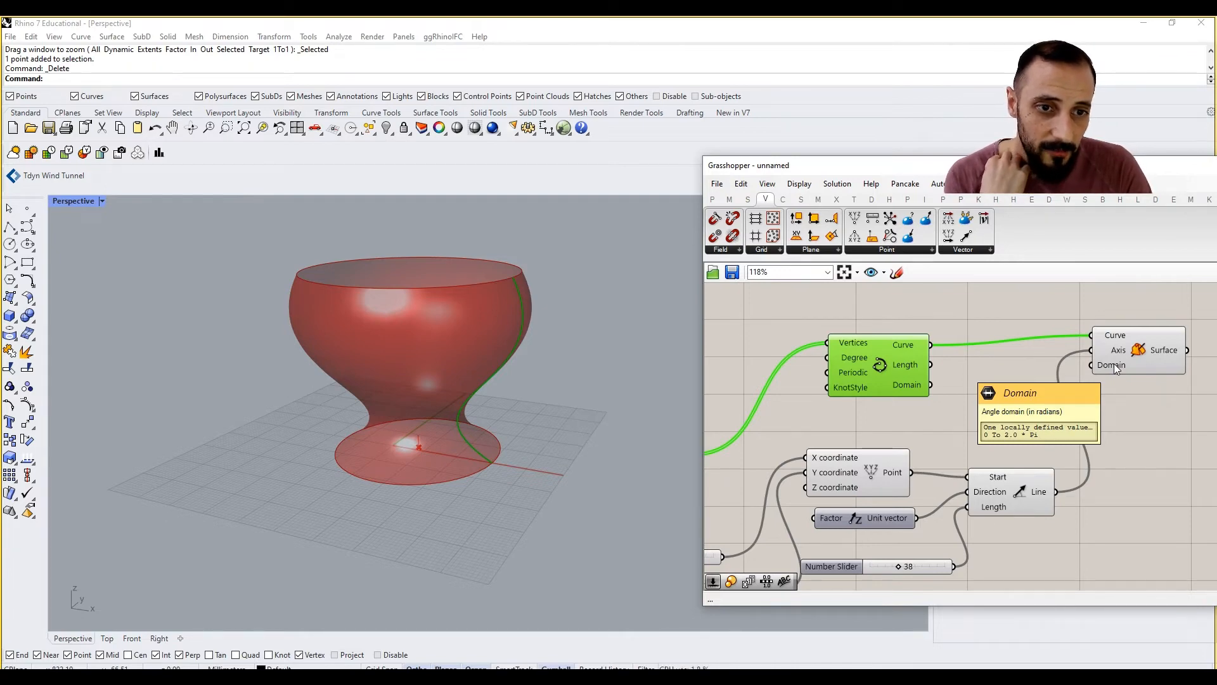
right_click_drag(1116, 369, 993, 369)
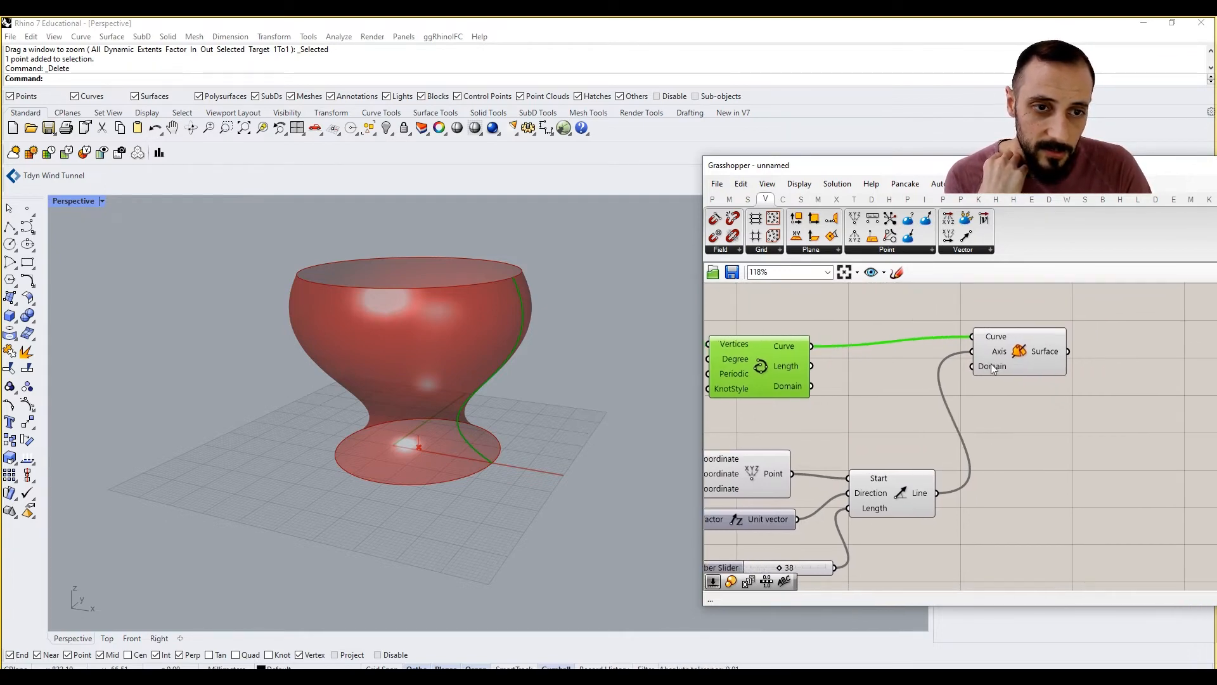
left_click(991, 428)
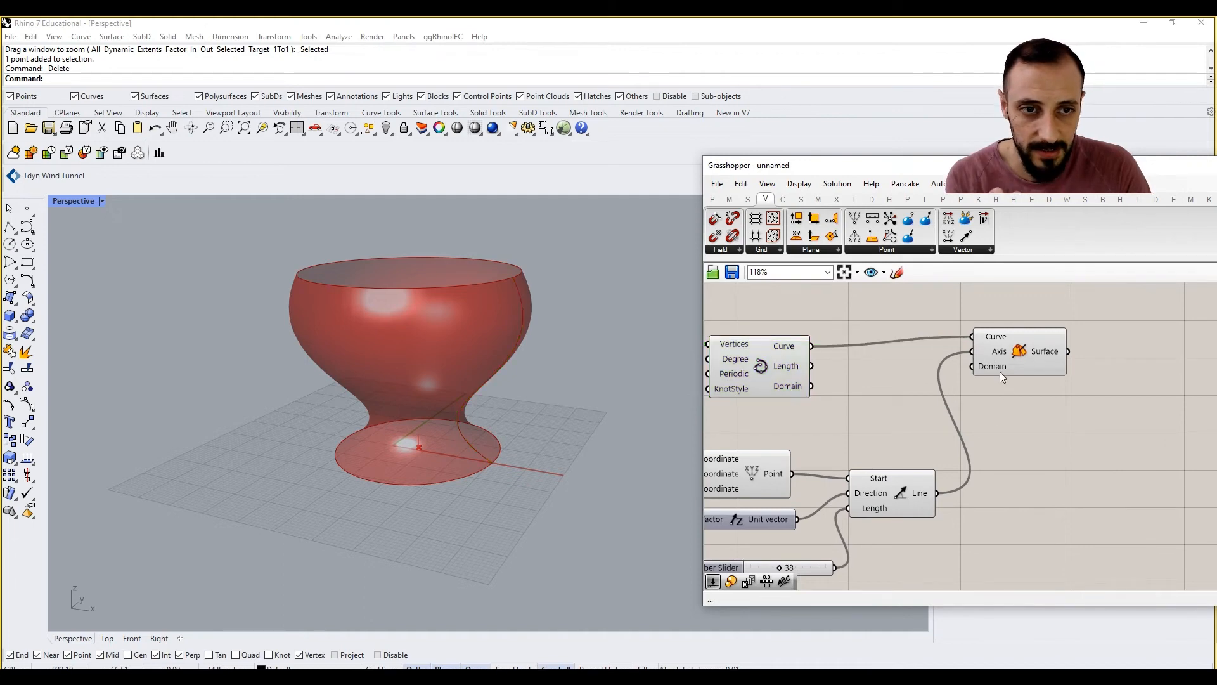
mouse_move(998, 369)
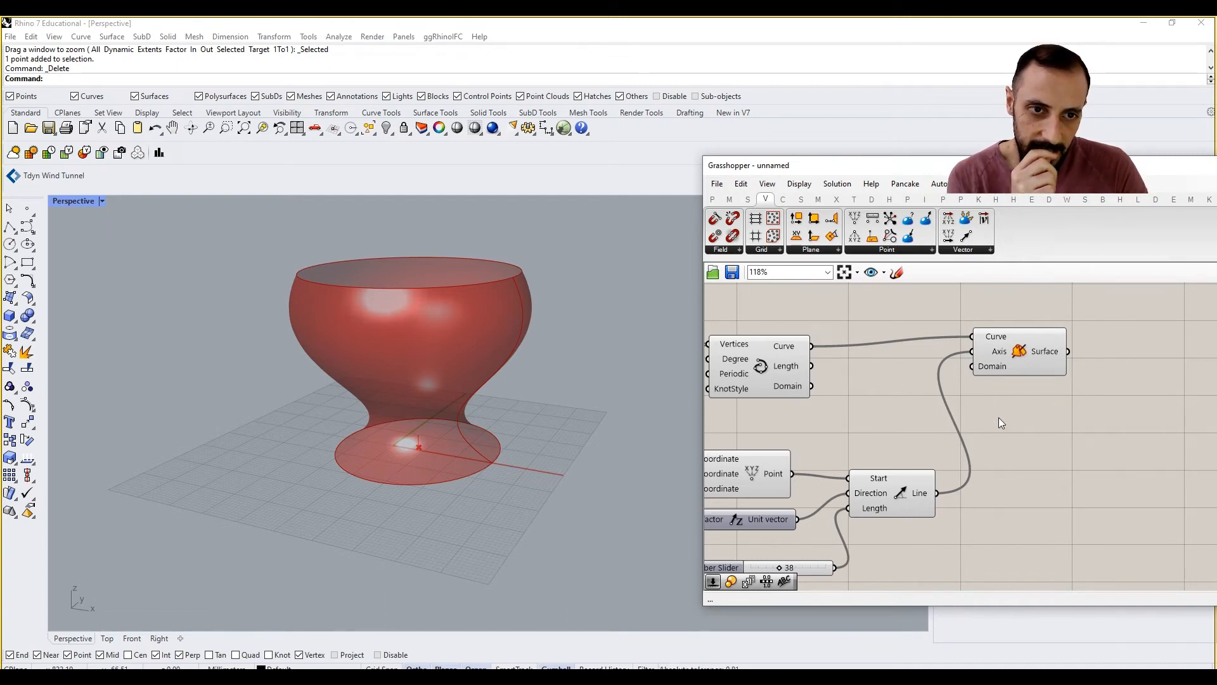
Add a Construct Domain component and a Pi component below the Revolution component
left_click(730, 200)
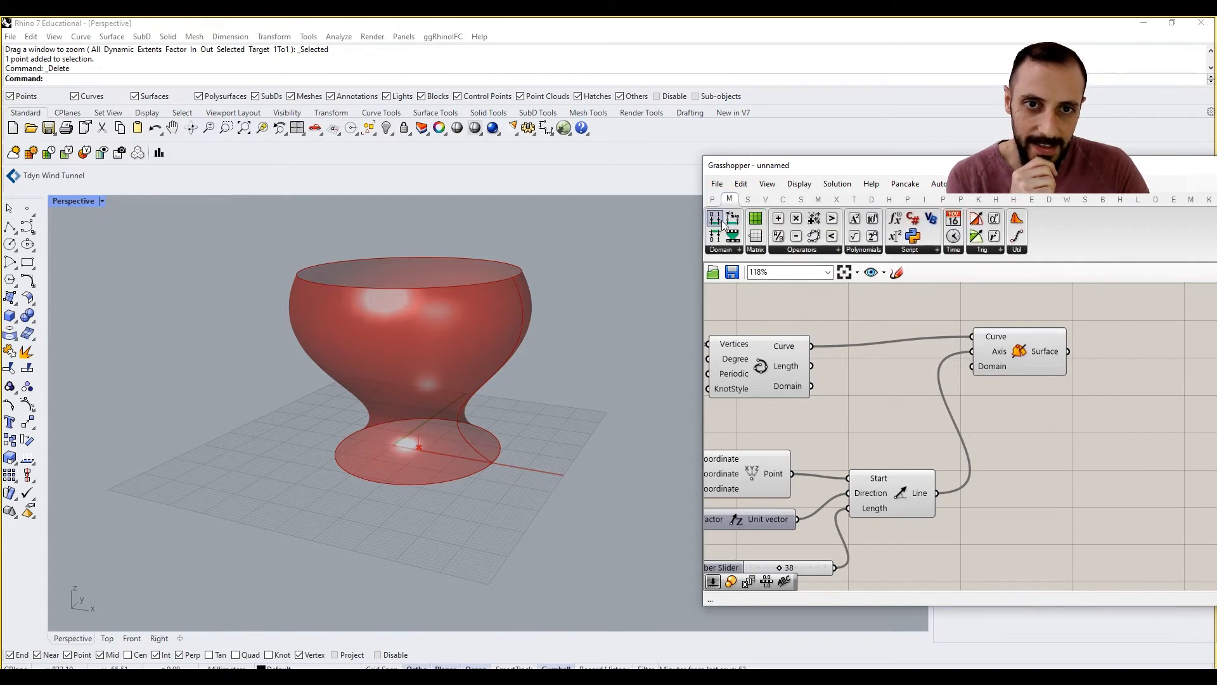
left_click_drag(840, 336, 1035, 445)
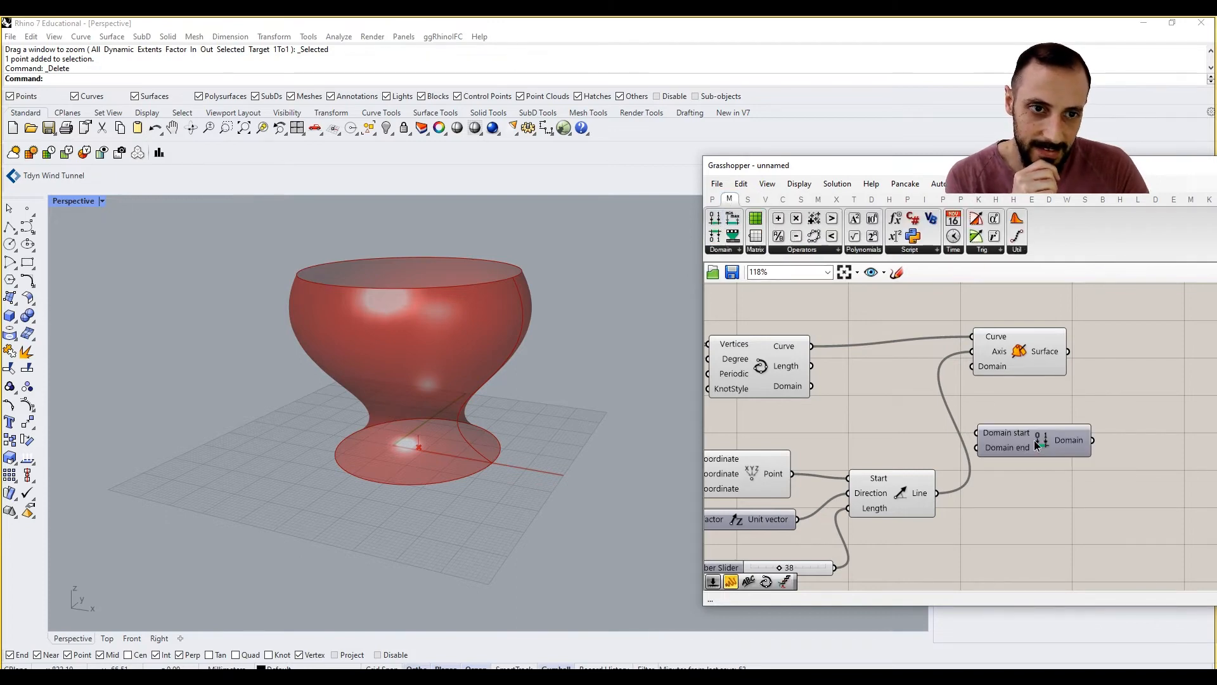
double_click(1025, 474)
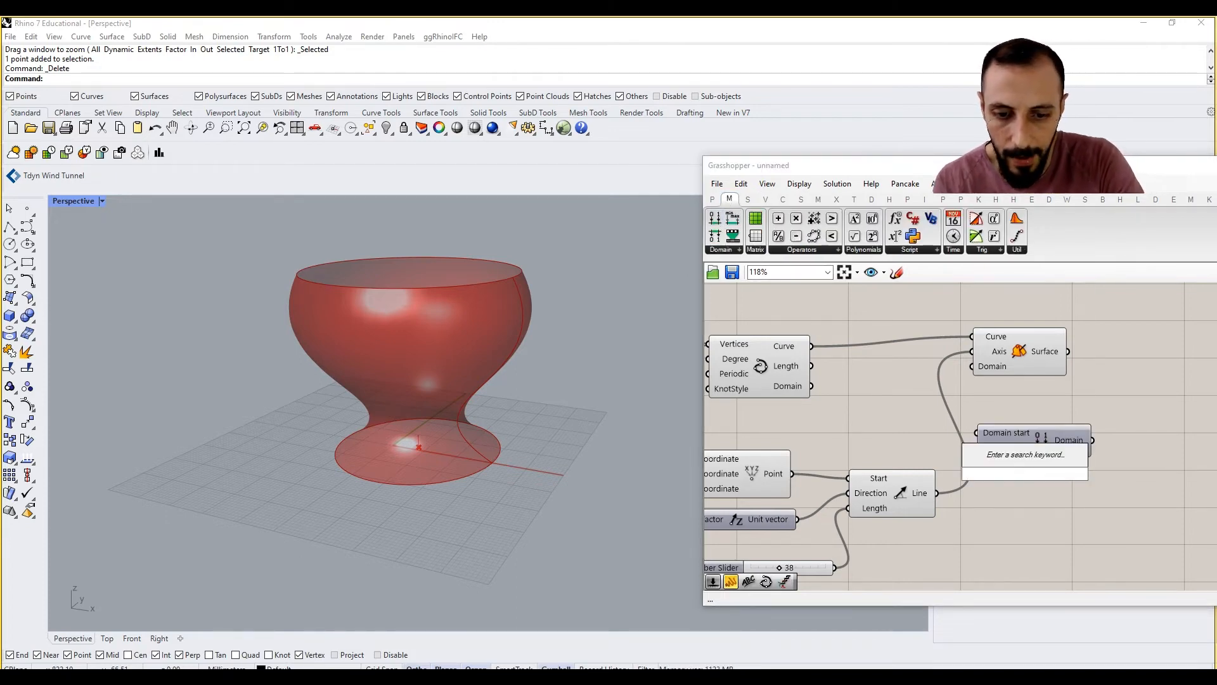
type("pi")
left_click(1016, 454)
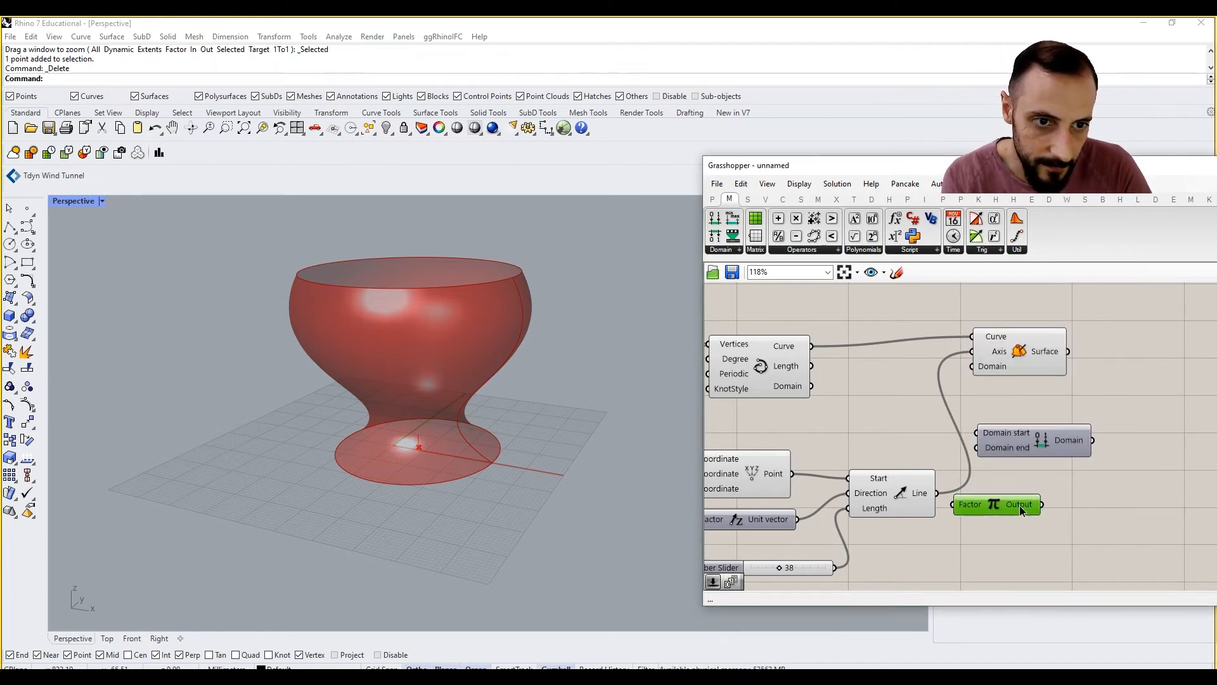
Connect the Pi output to Domain end and the Domain output to the Revolution's Domain input
left_click_drag(1033, 452, 1115, 460)
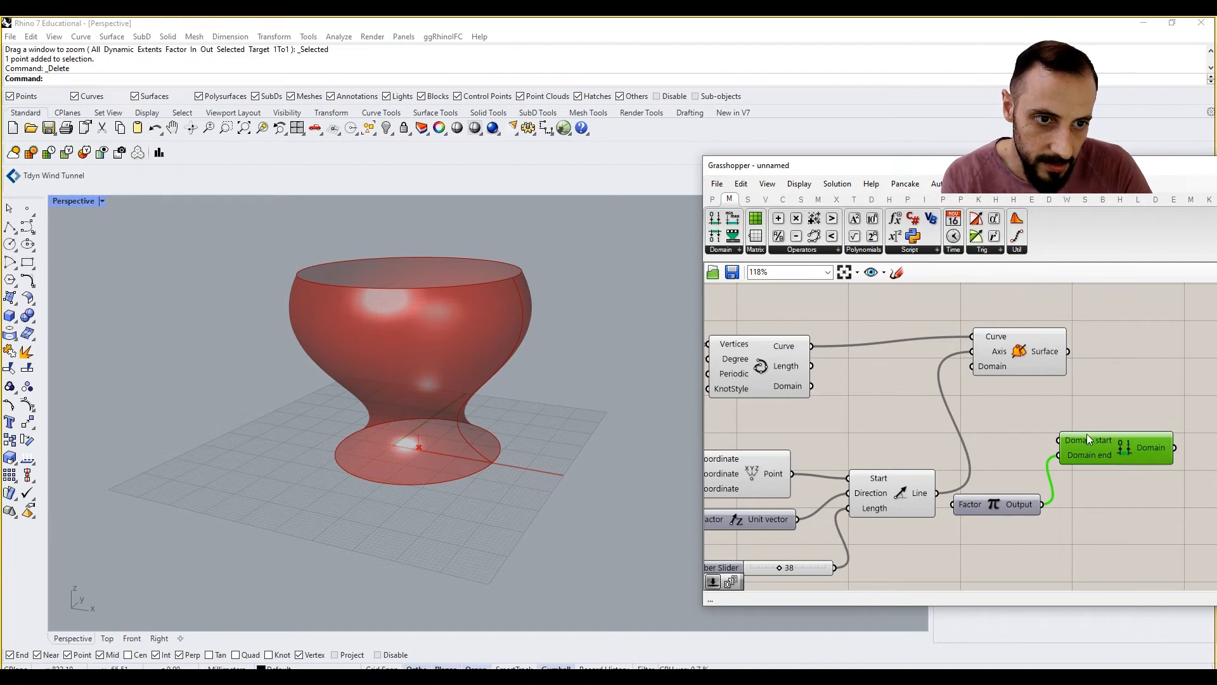
left_click_drag(1177, 449, 972, 367)
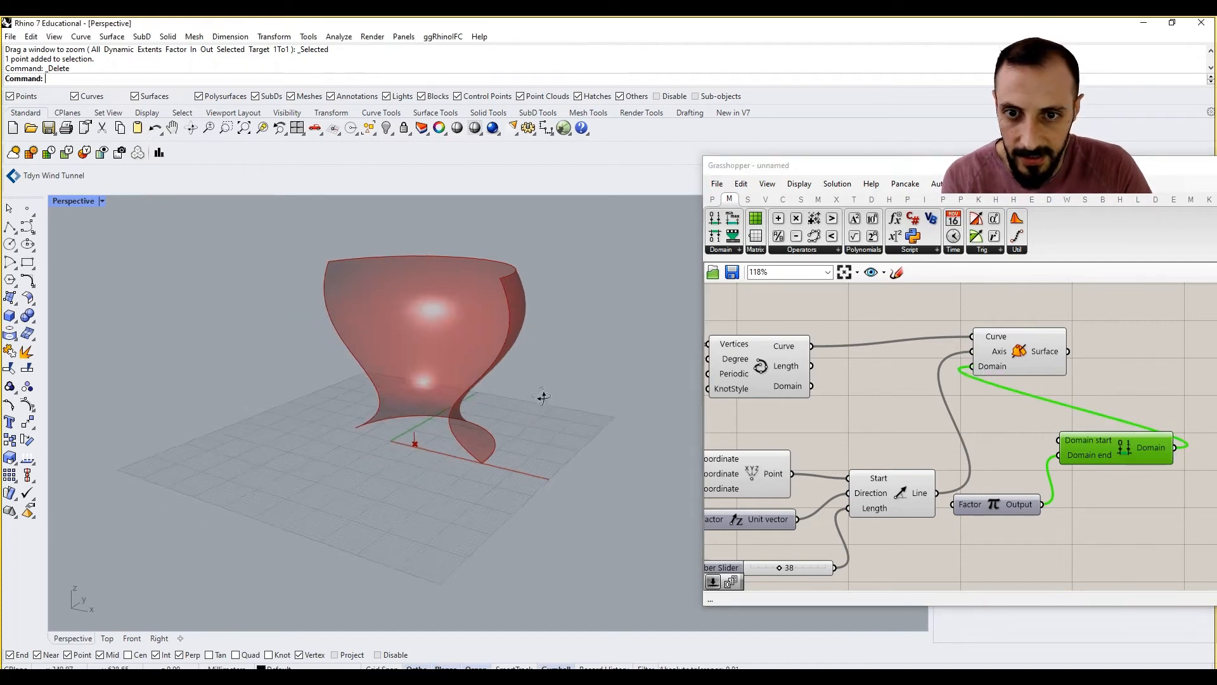
right_click_drag(530, 418, 586, 502)
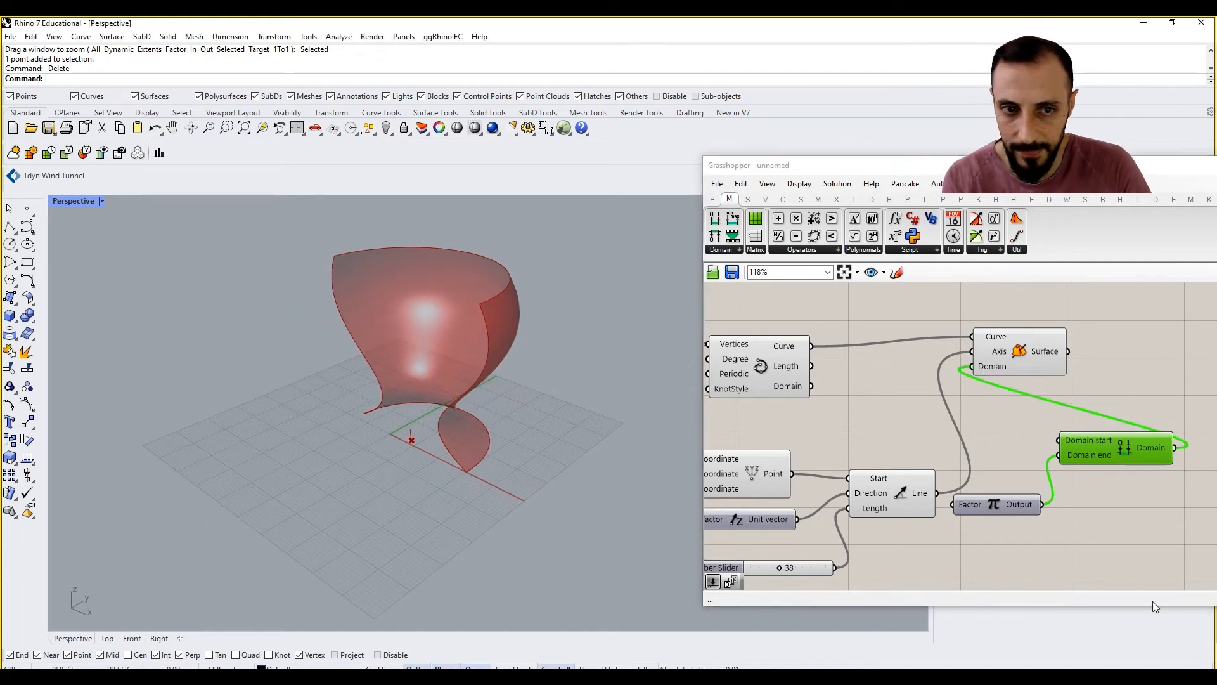
Add a number slider of 1.5, connect it to the Pi component's Factor input, and set it to 1.7
double_click(970, 549)
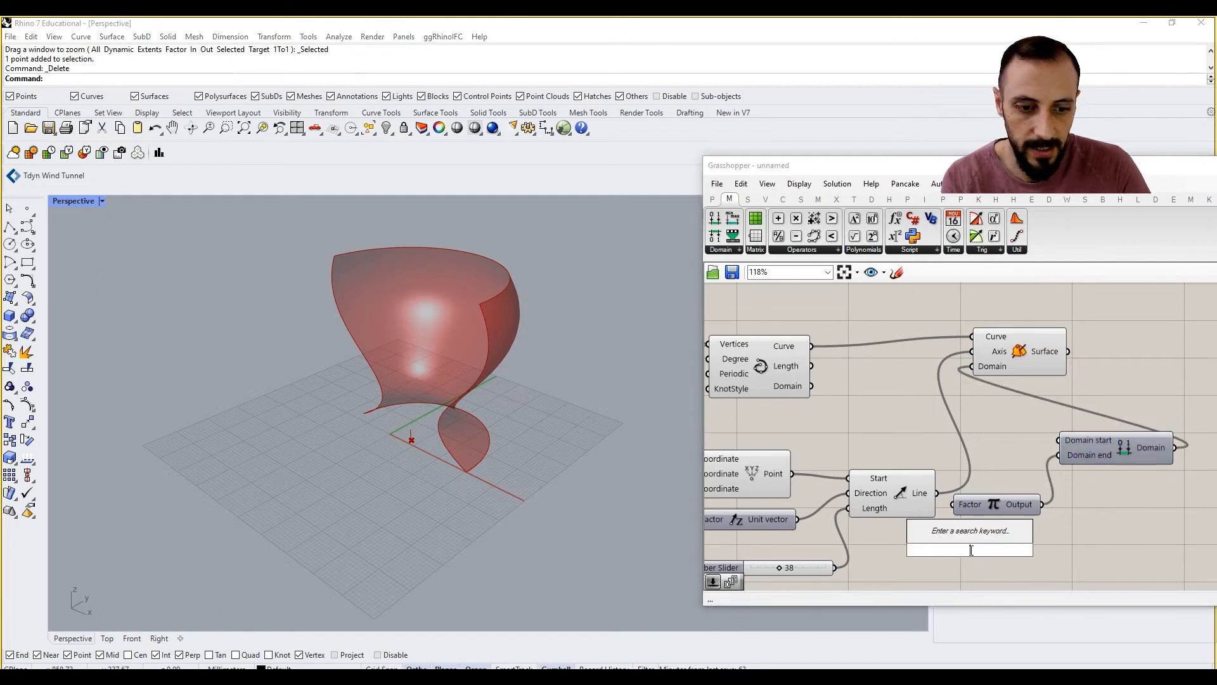
type("1.5")
key("Return")
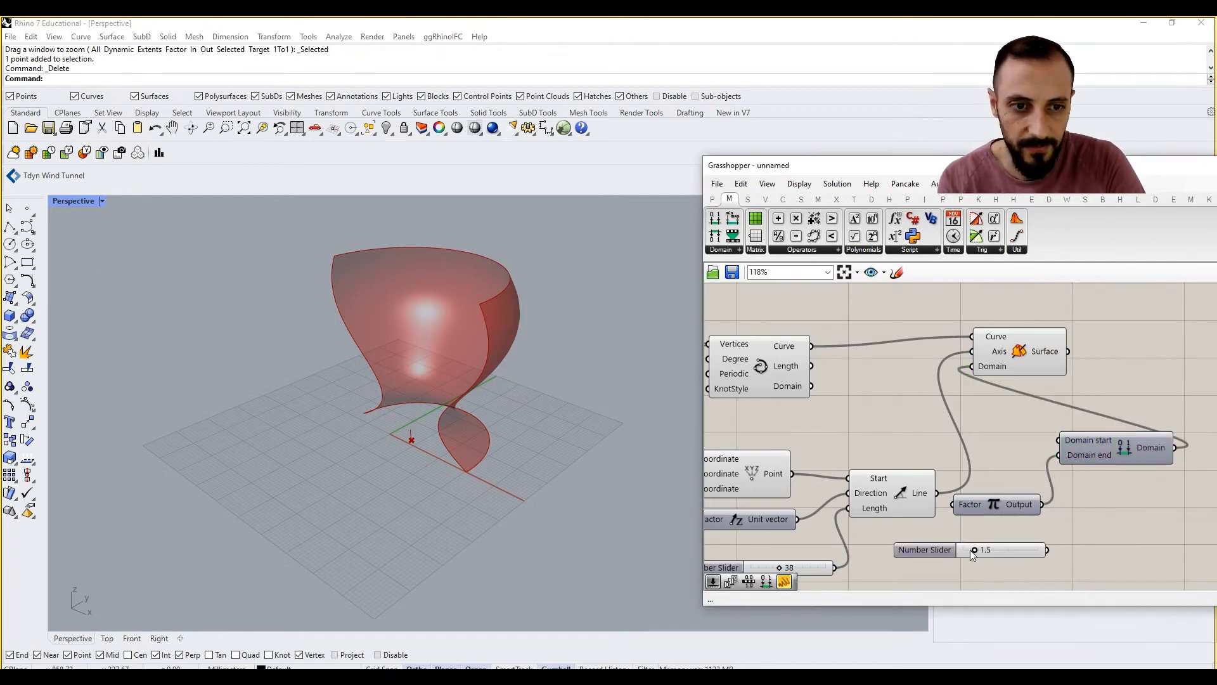
left_click_drag(980, 520, 956, 507)
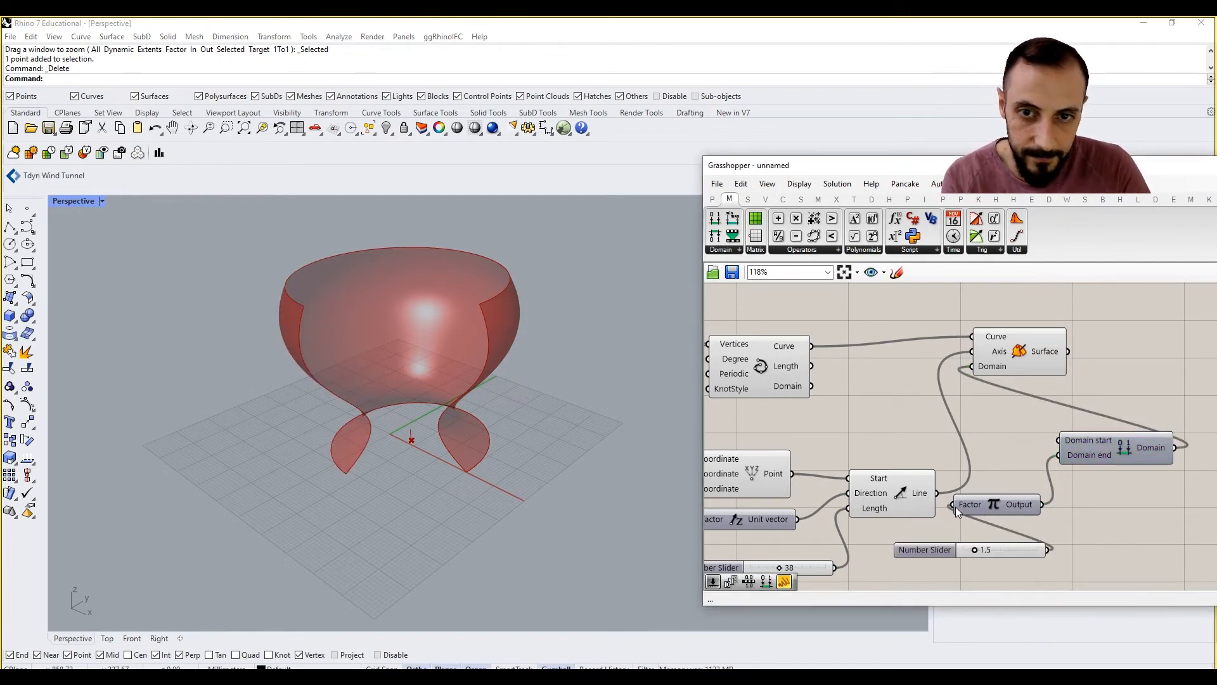
mouse_move(979, 549)
left_mouse_down()
mouse_move(966, 551)
mouse_move(978, 555)
left_mouse_up()
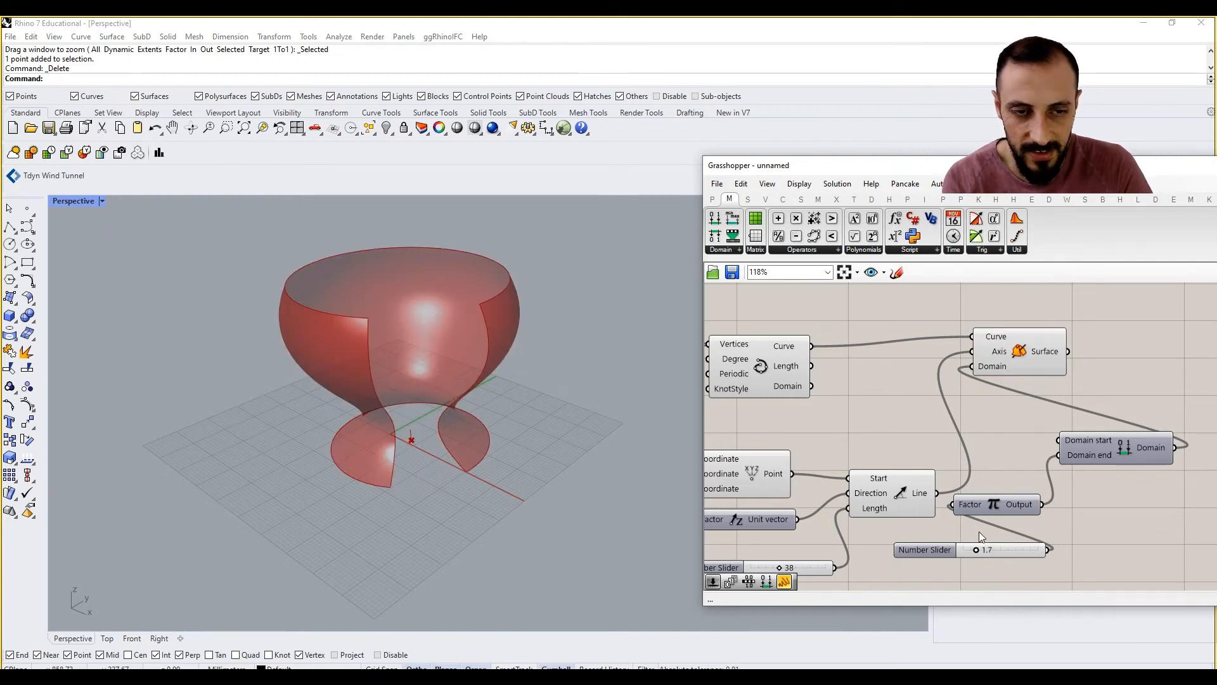
Delete the Construct Domain, Pi and number slider components that control the Revolution's angle domain
left_click_drag(1051, 577, 998, 439)
key("Delete")
scroll(900, 467, "down", 5)
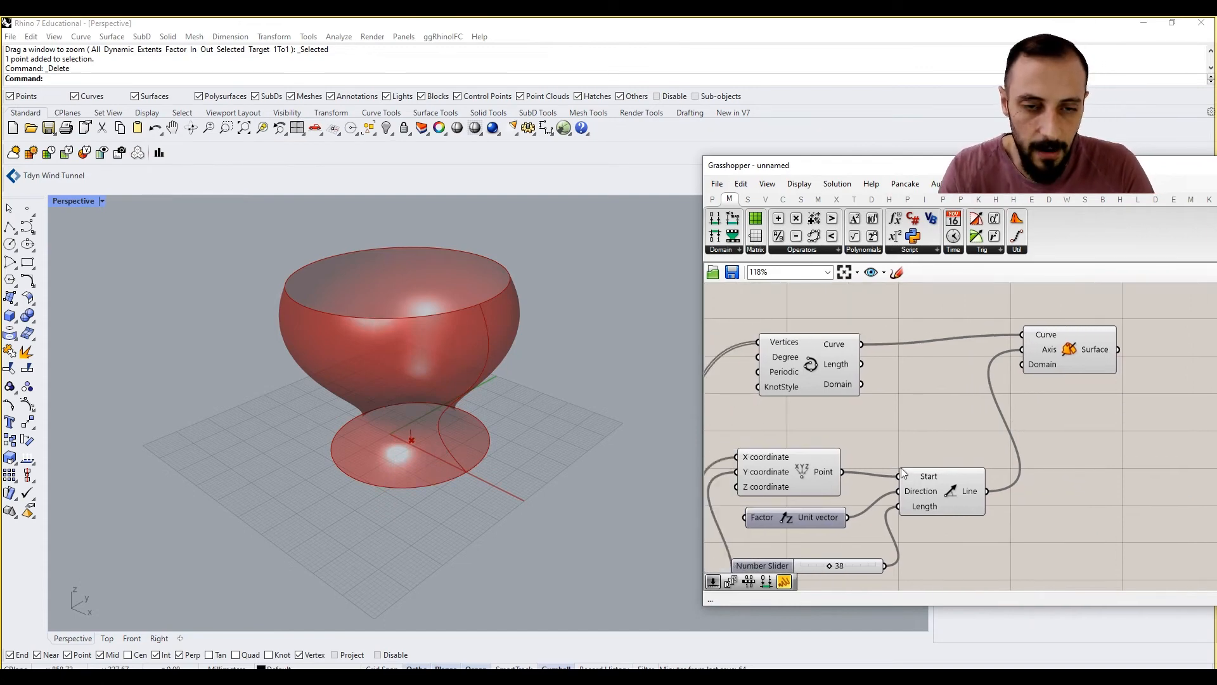
Move the Series component's Step slider aside and add a new number slider of 50 above it
right_click_drag(886, 425, 942, 439)
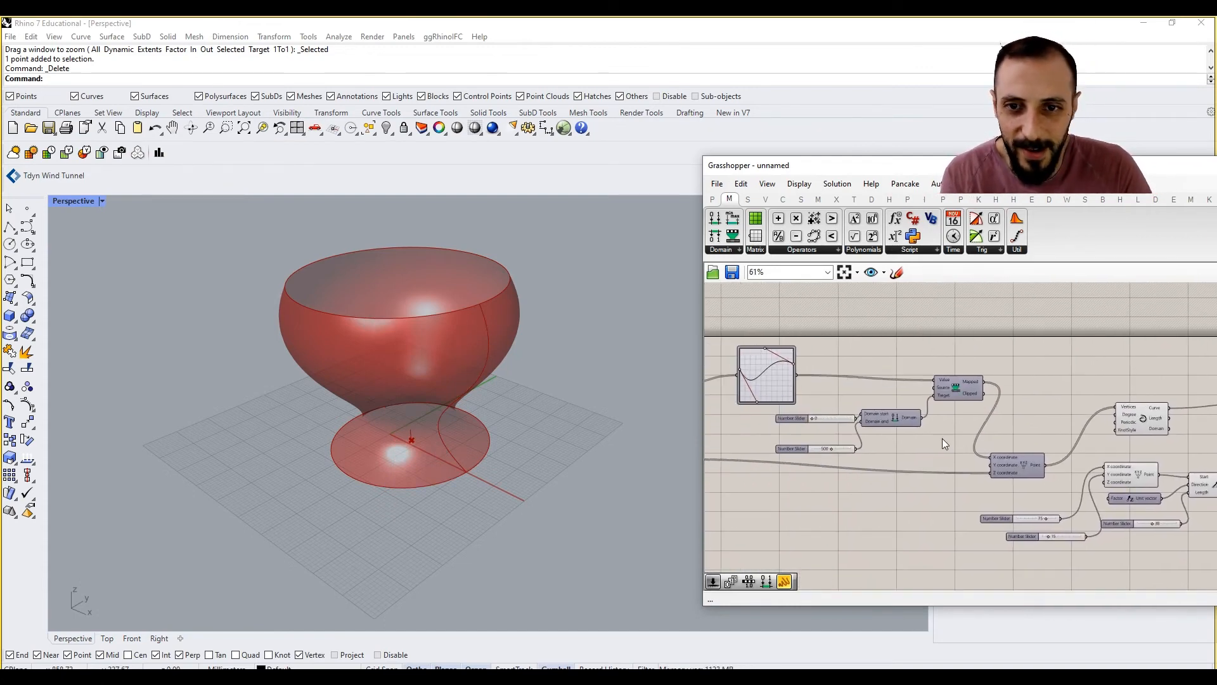
right_click_drag(866, 439, 892, 428)
right_click_drag(772, 449, 865, 453)
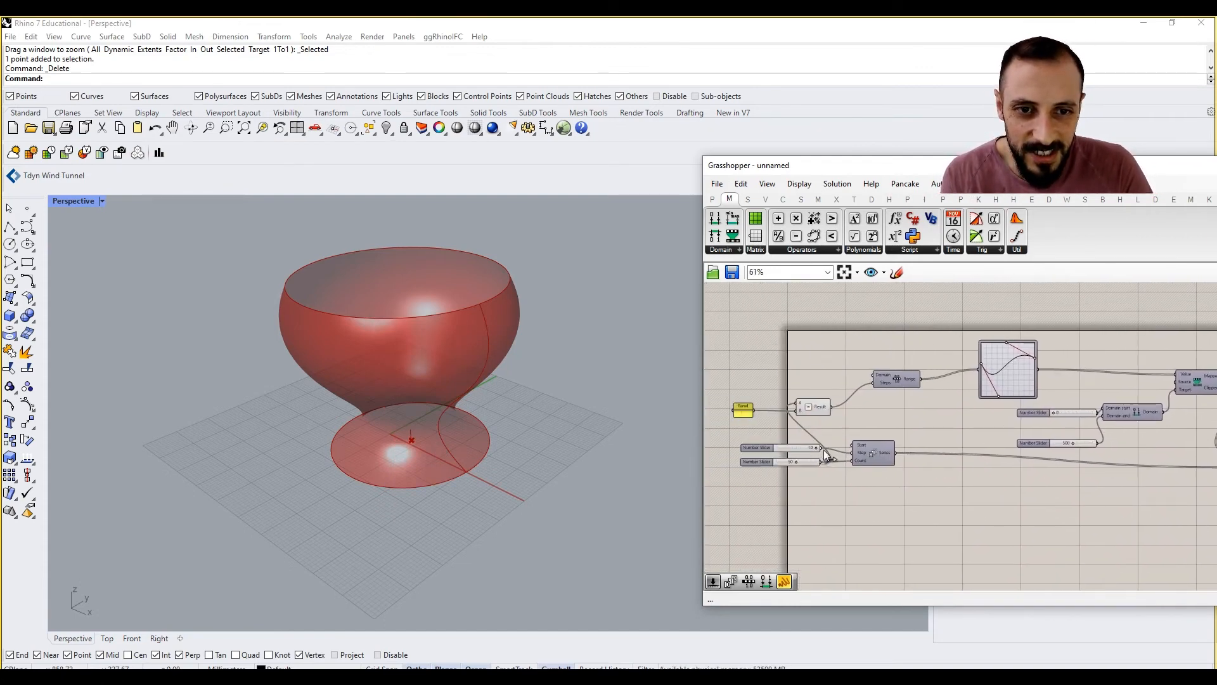
scroll(823, 450, "up", 2)
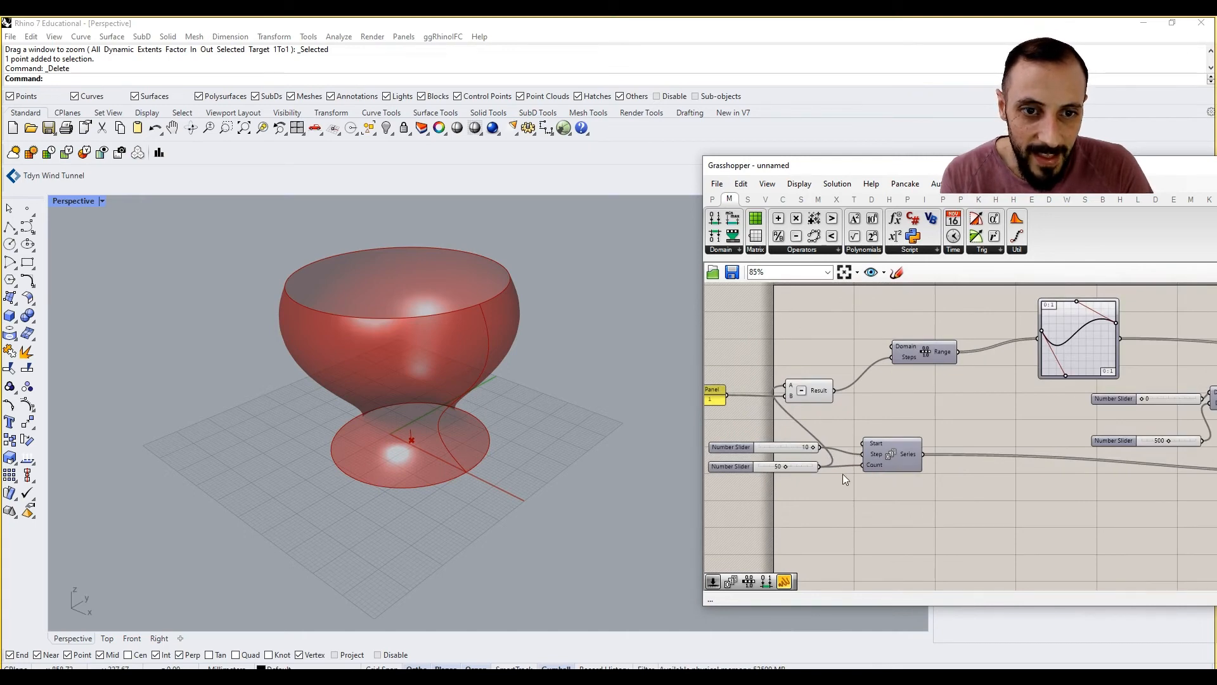
right_click_drag(797, 463, 851, 477)
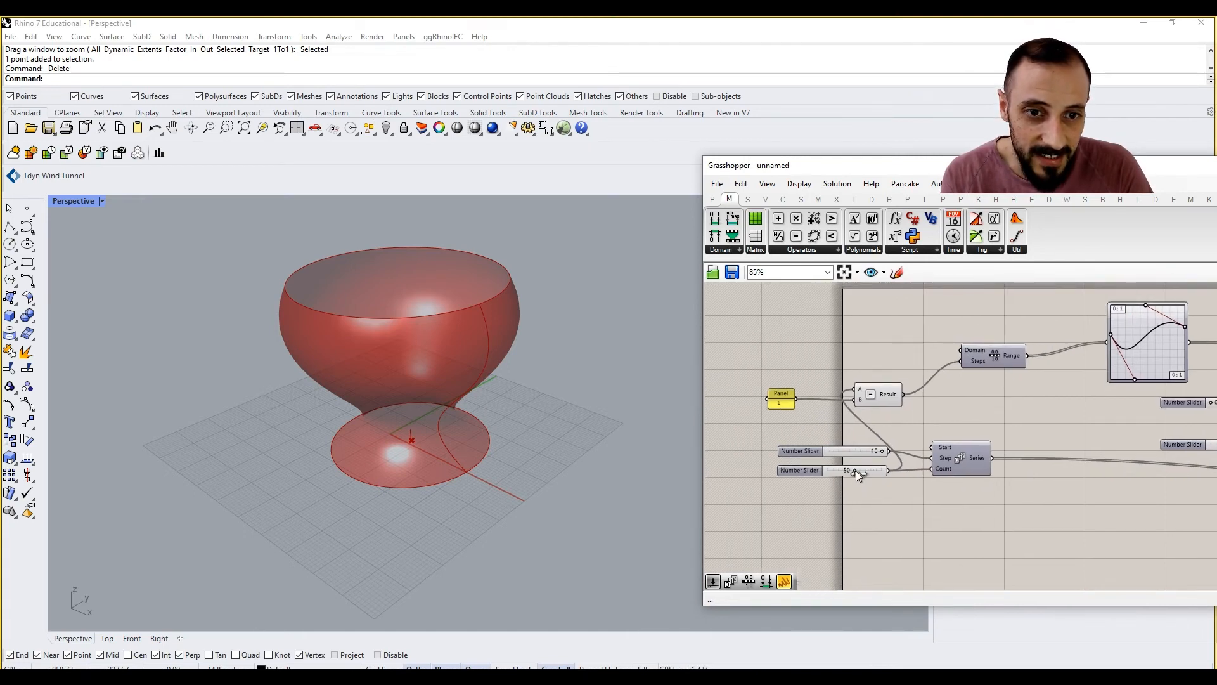
left_click_drag(847, 452, 819, 449)
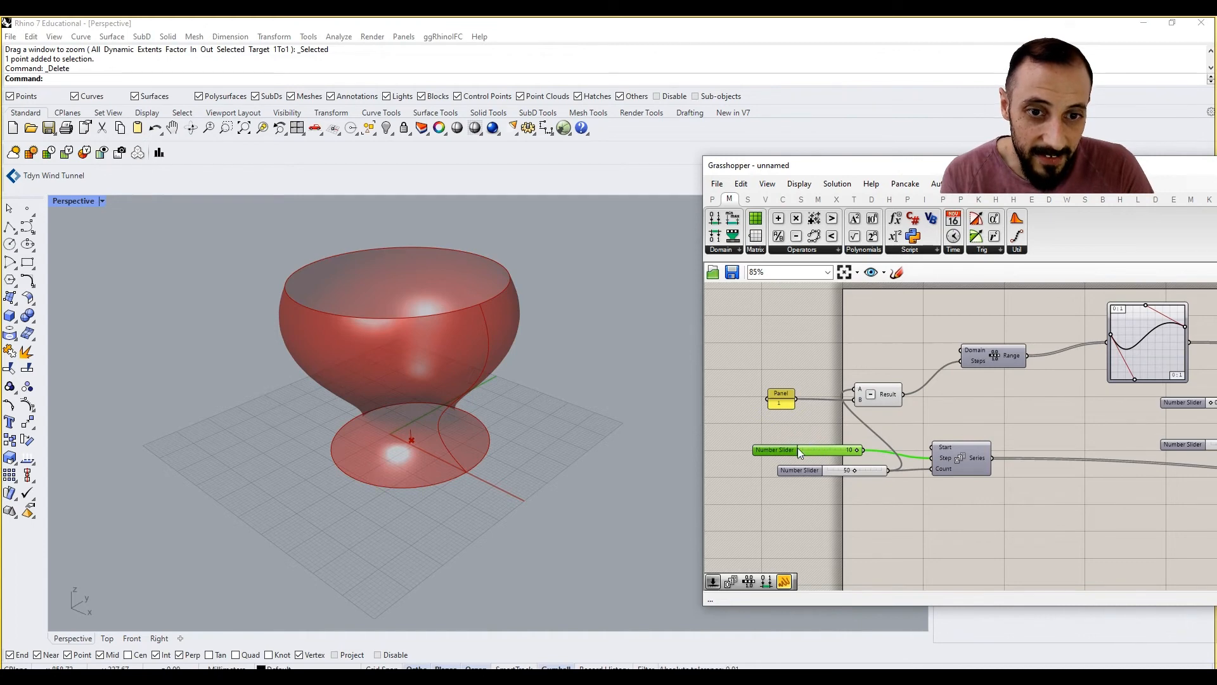
double_click(774, 432)
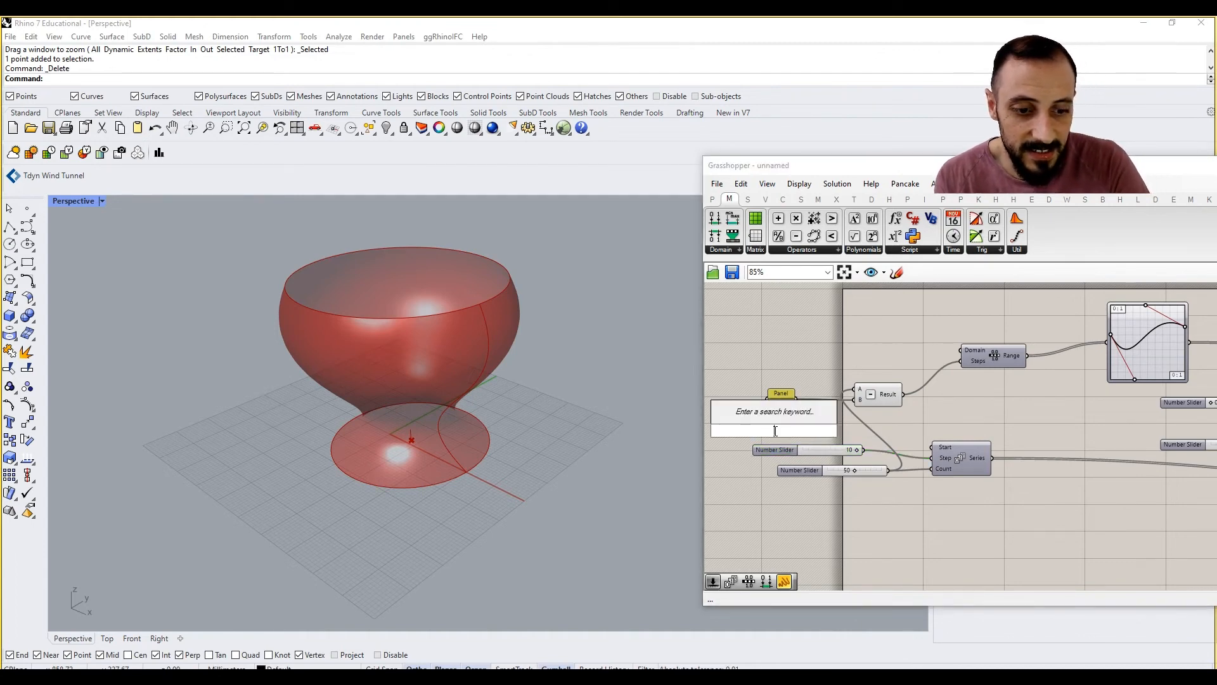
type("50")
key("Return")
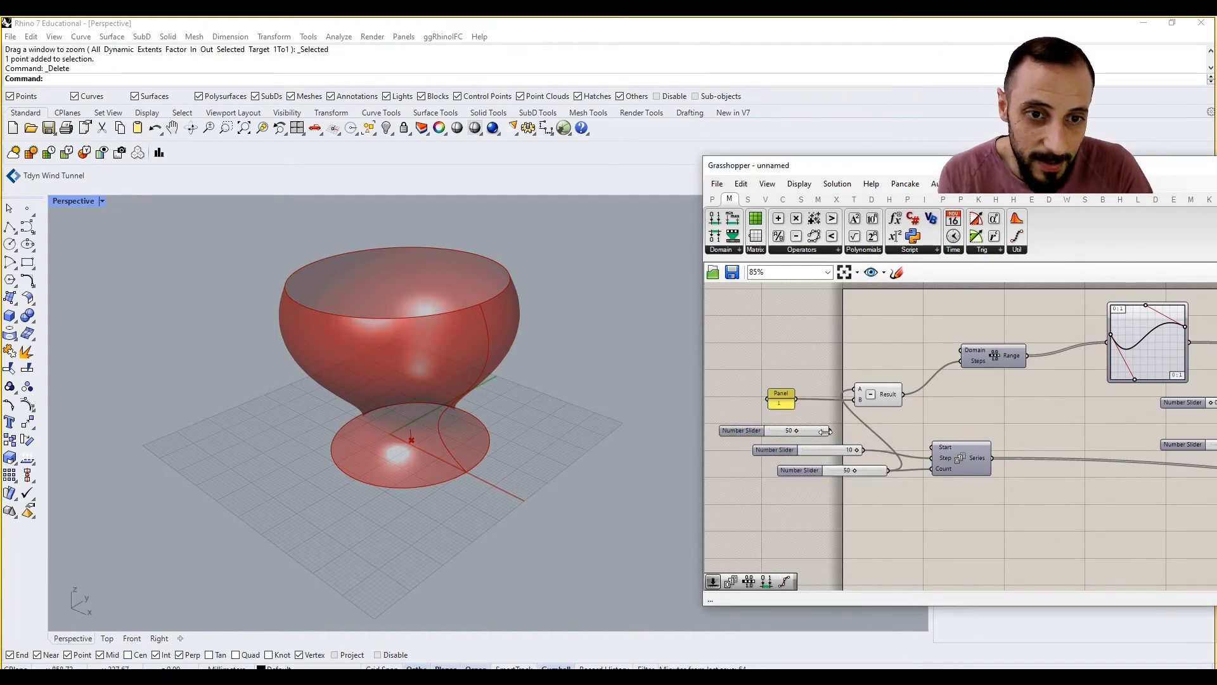
Connect the new slider to the Series component's Step input and delete the old Step slider
left_click_drag(830, 430, 864, 447)
left_click_drag(940, 466, 933, 468)
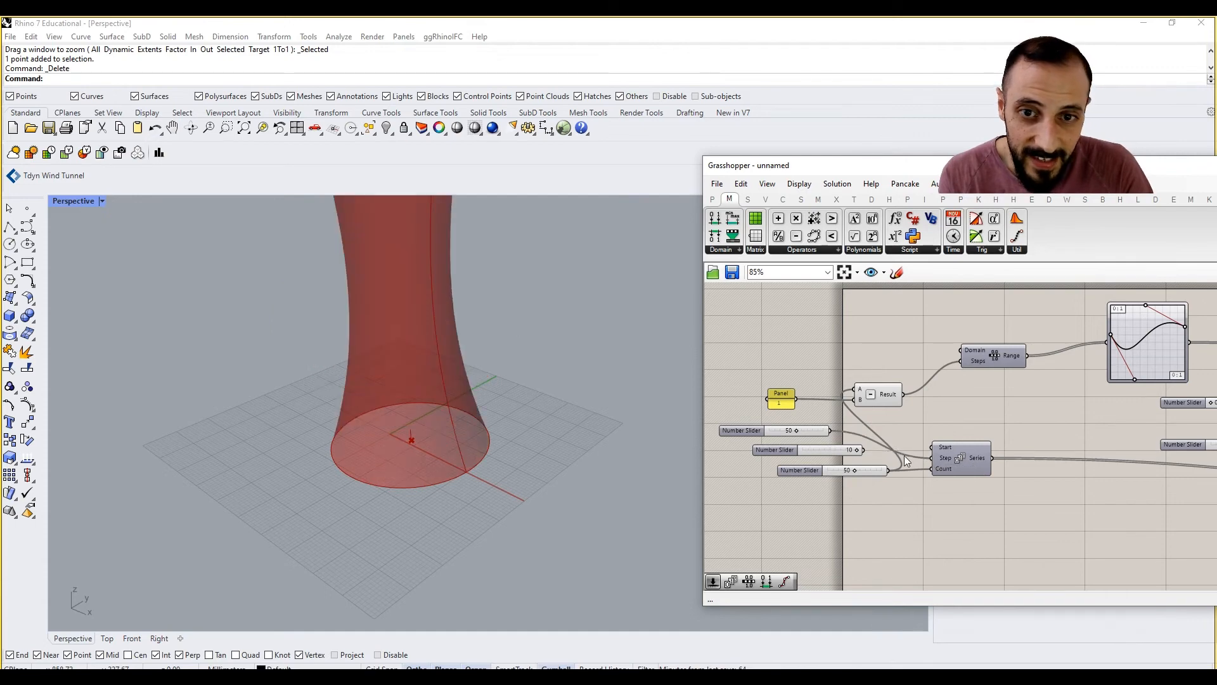
left_click(827, 449)
key("Delete")
Set the Series Step slider to 25 and place it directly above the Count slider
scroll(472, 381, "down", 5)
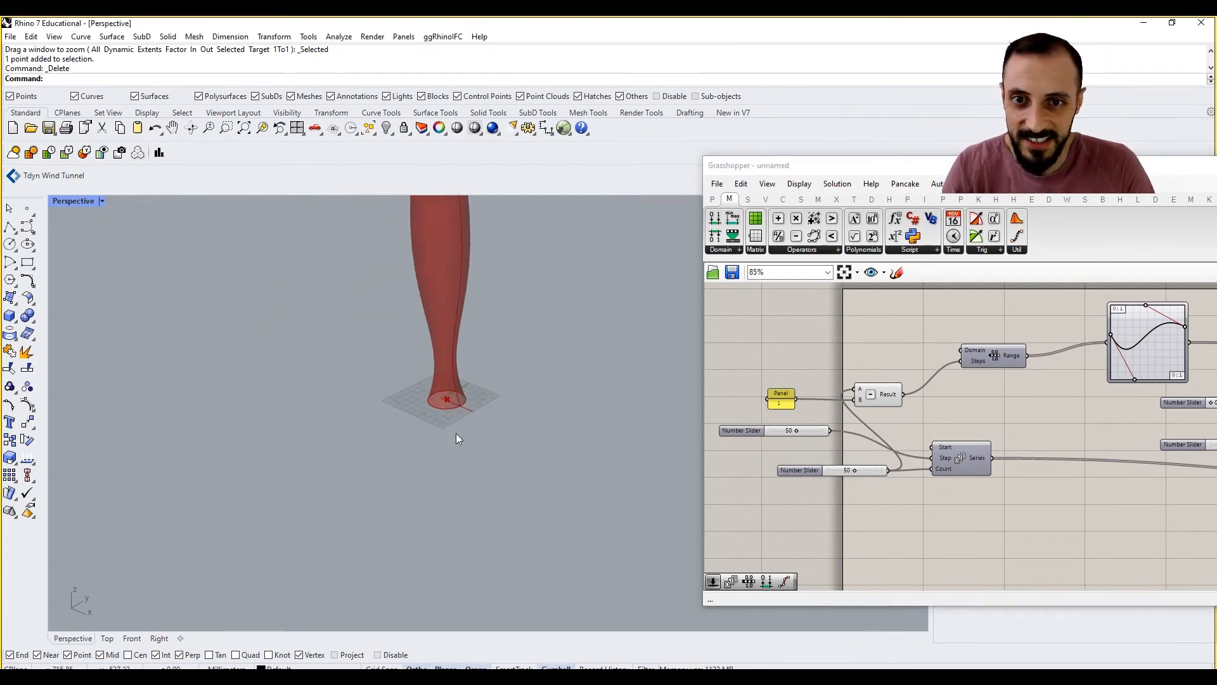
scroll(456, 438, "down", 2)
scroll(447, 362, "up", 3)
right_click_drag(442, 345, 438, 369, "shift")
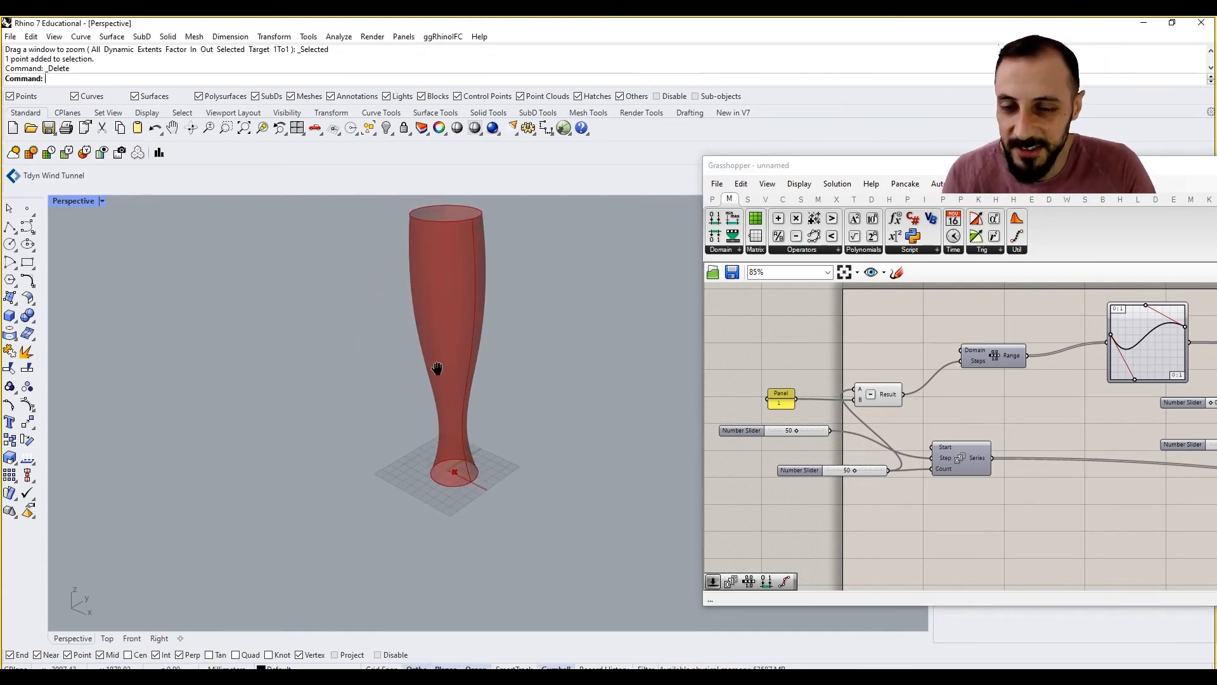
scroll(443, 355, "up", 2)
right_click_drag(452, 461, 458, 493, "shift")
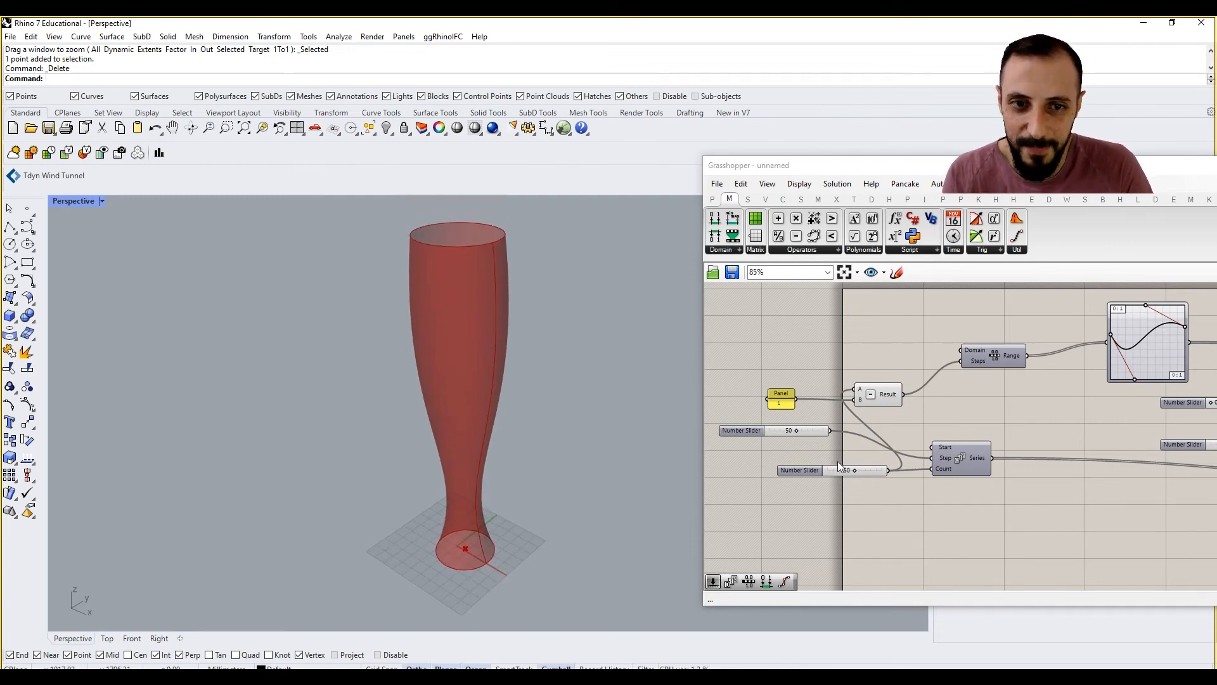
left_click_drag(797, 432, 848, 453)
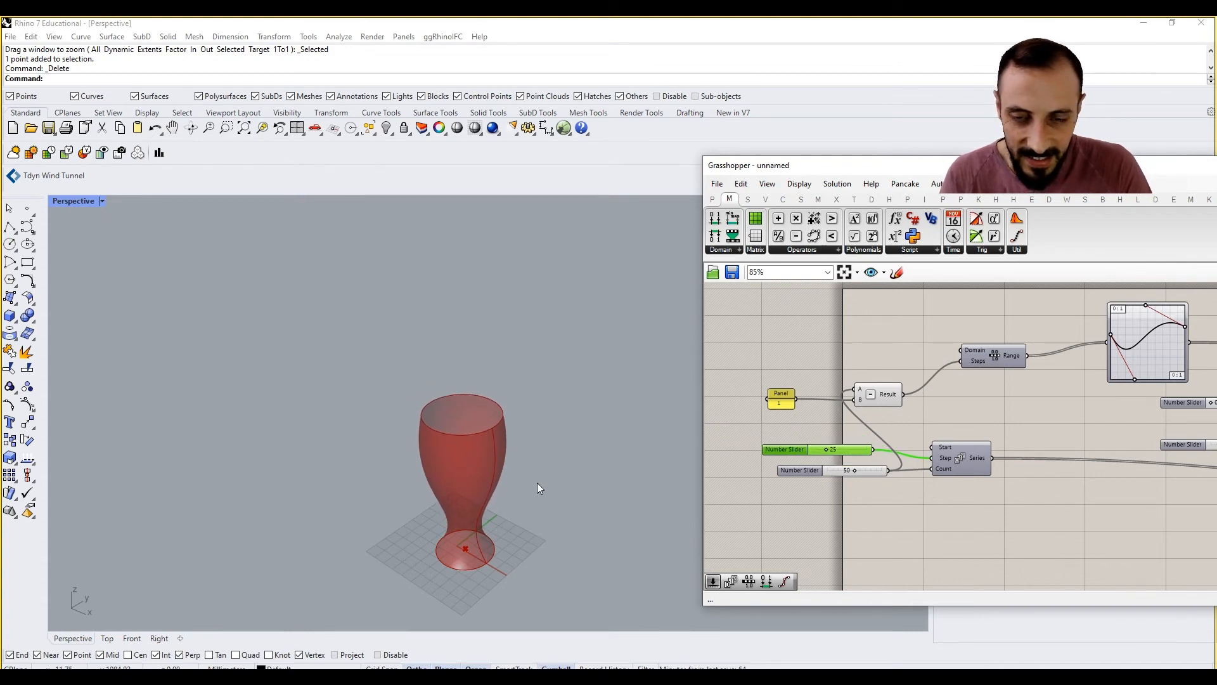
scroll(488, 514, "up", 2)
right_click_drag(489, 528, 481, 480, "shift")
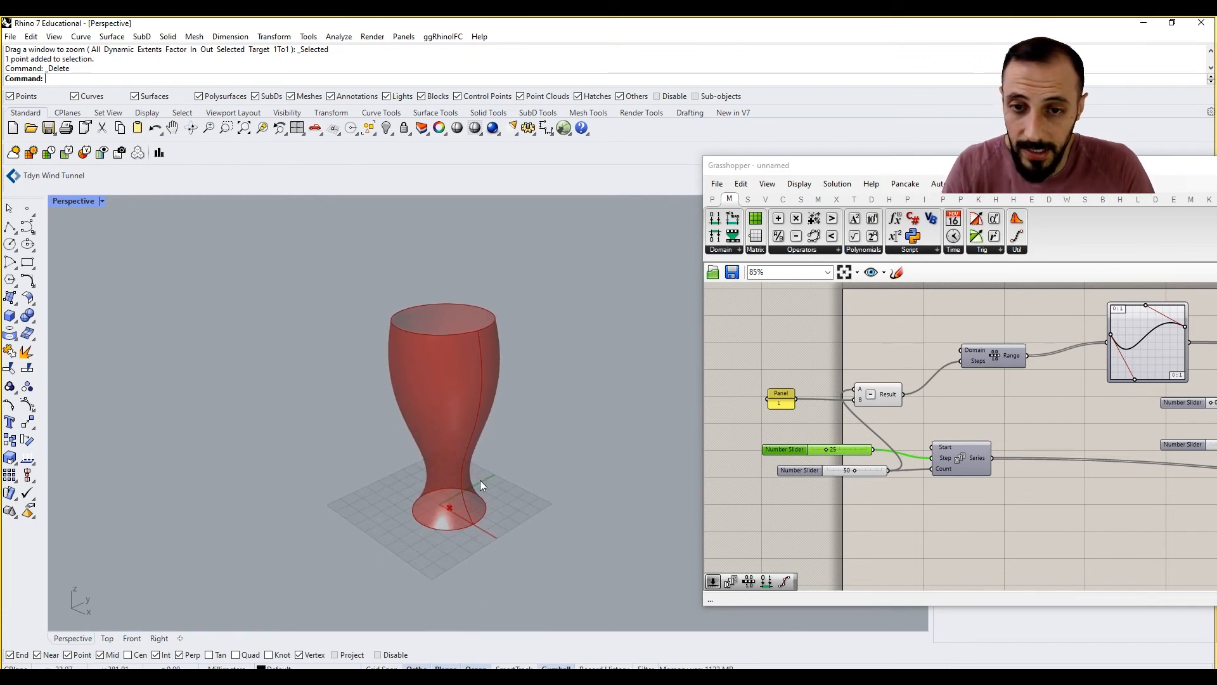
right_click_drag(982, 485, 958, 483)
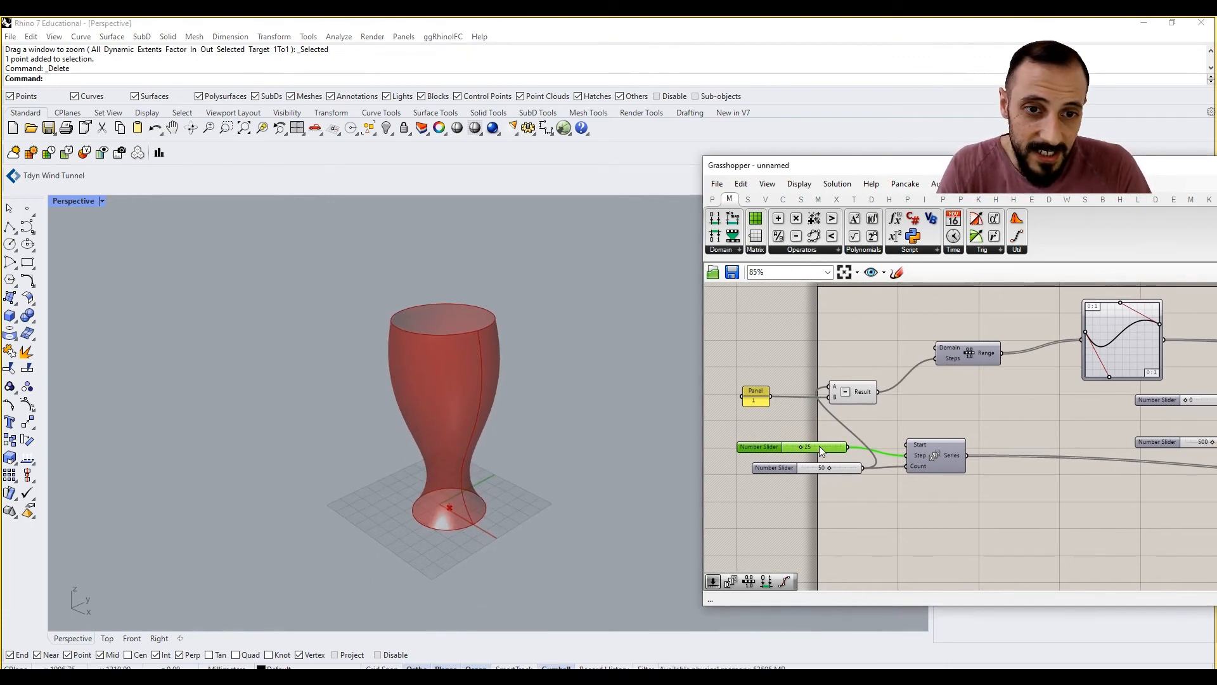
left_click_drag(833, 449, 832, 448)
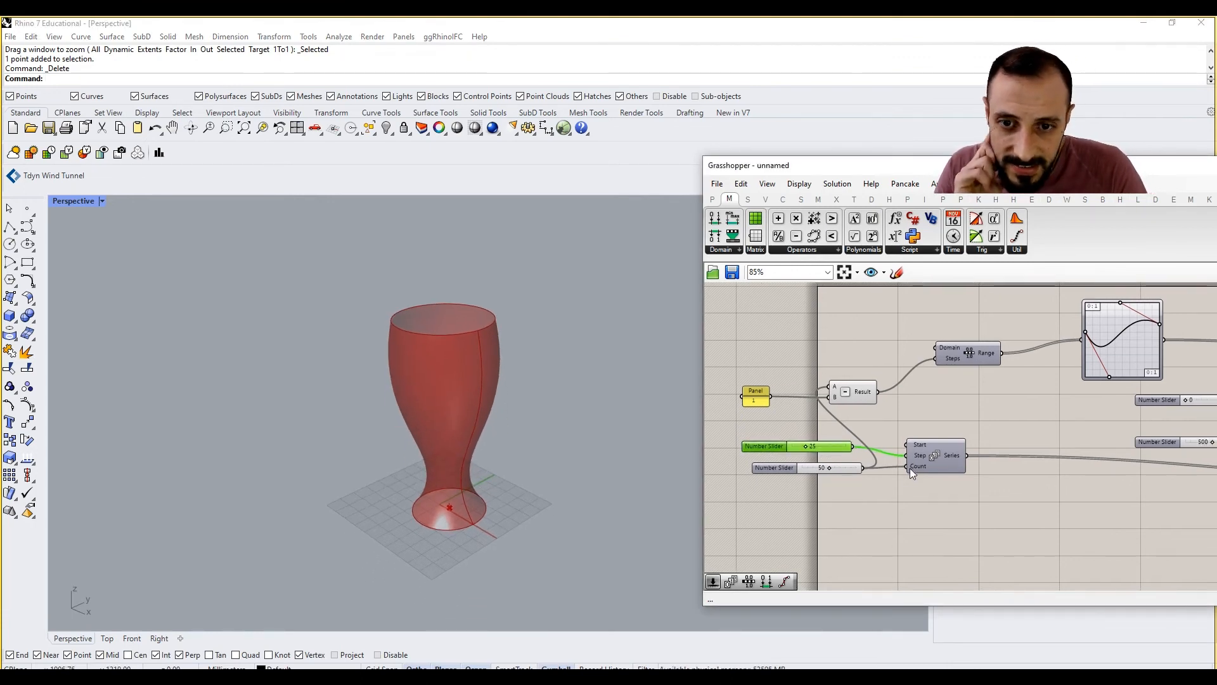
Duplicate the Bezier Graph Mapper and place the copy directly above the original
right_click_drag(1041, 529, 934, 517)
right_click_drag(1107, 475, 968, 509)
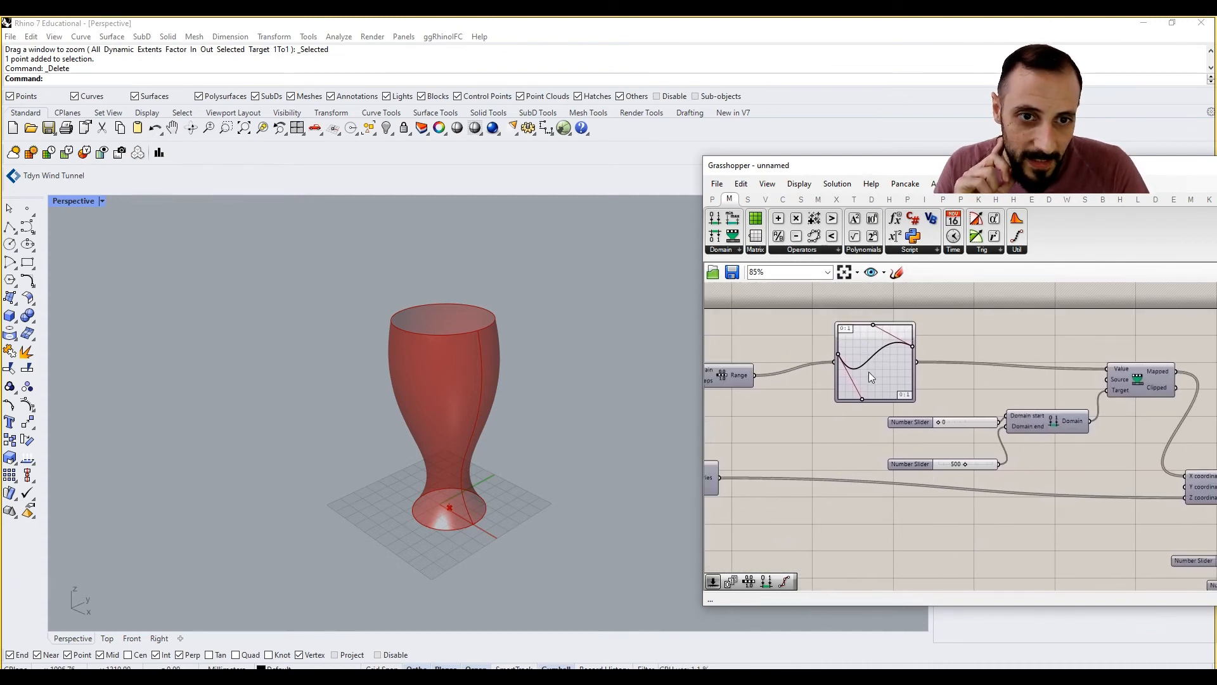
scroll(881, 359, "up", 2)
left_click(892, 382)
right_click_drag(893, 382, 892, 429)
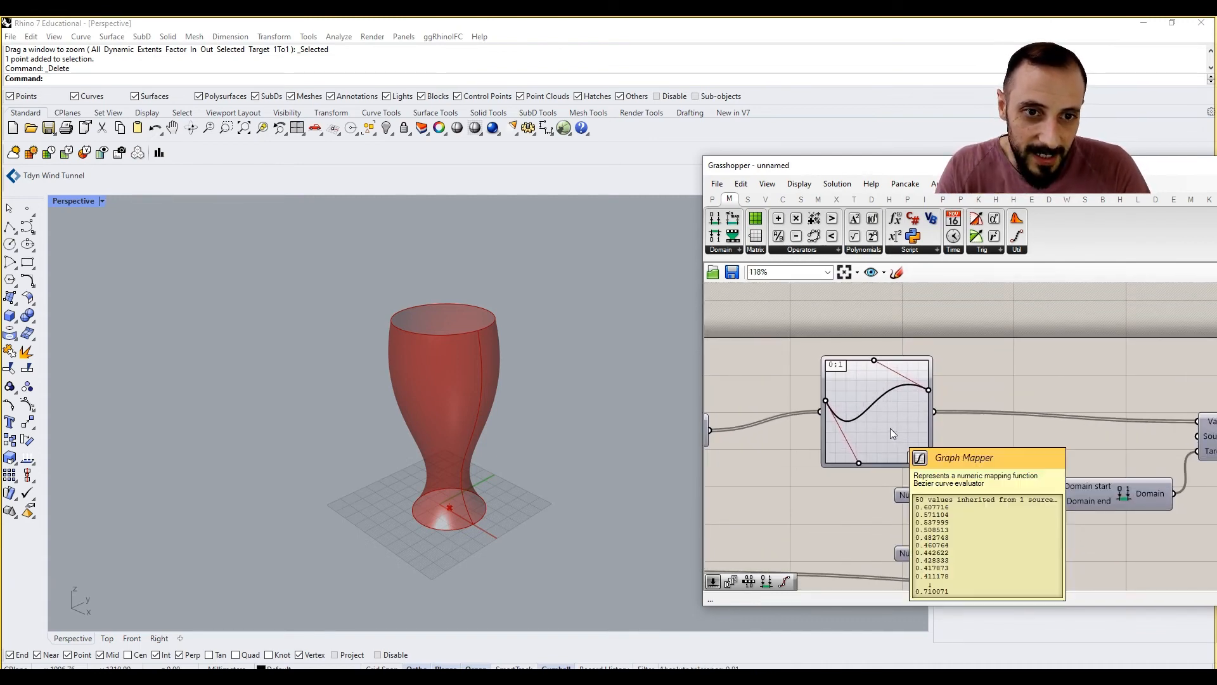
key("Delete")
key("ctrl+z")
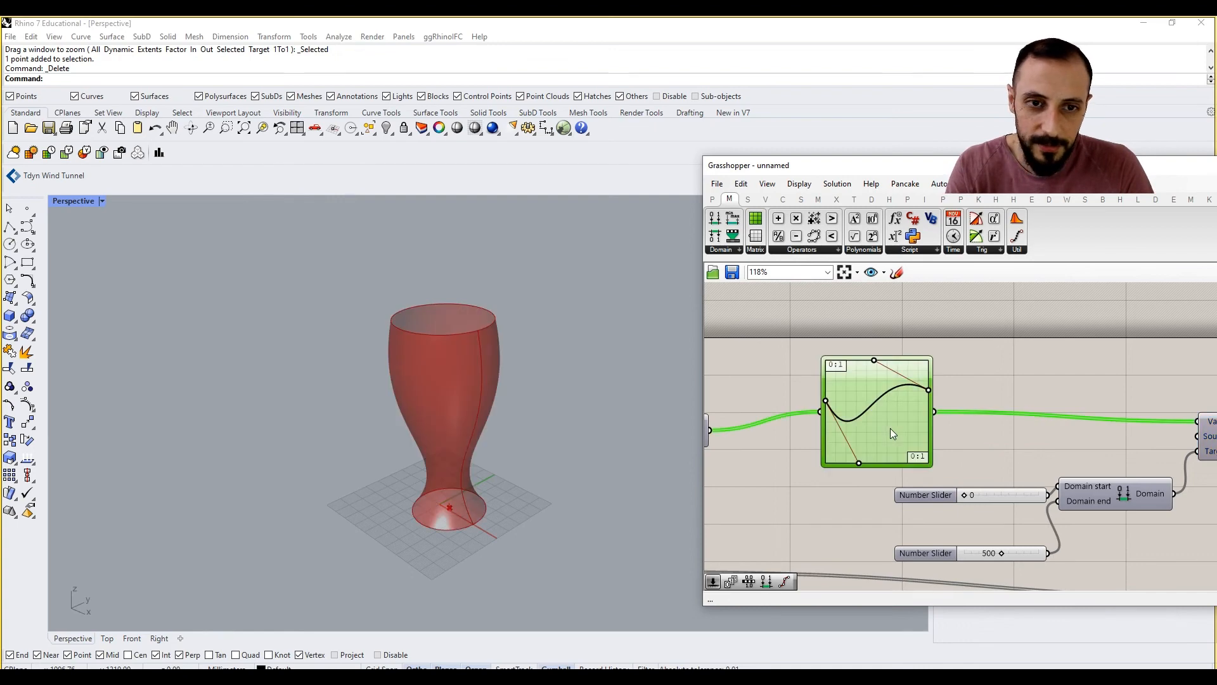
left_click_drag(891, 428, 885, 303, "alt")
right_click_drag(890, 292, 891, 368)
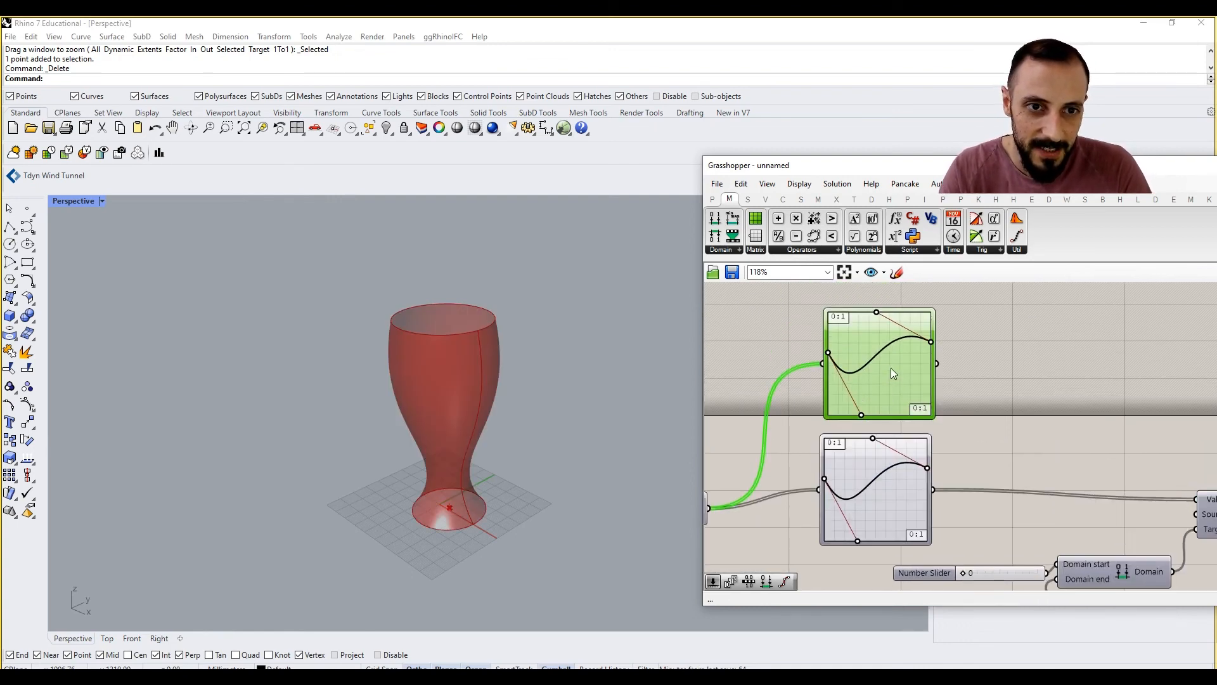
Change the graph type of the copied Graph Mapper to Sine
right_click(892, 367)
mouse_move(945, 525)
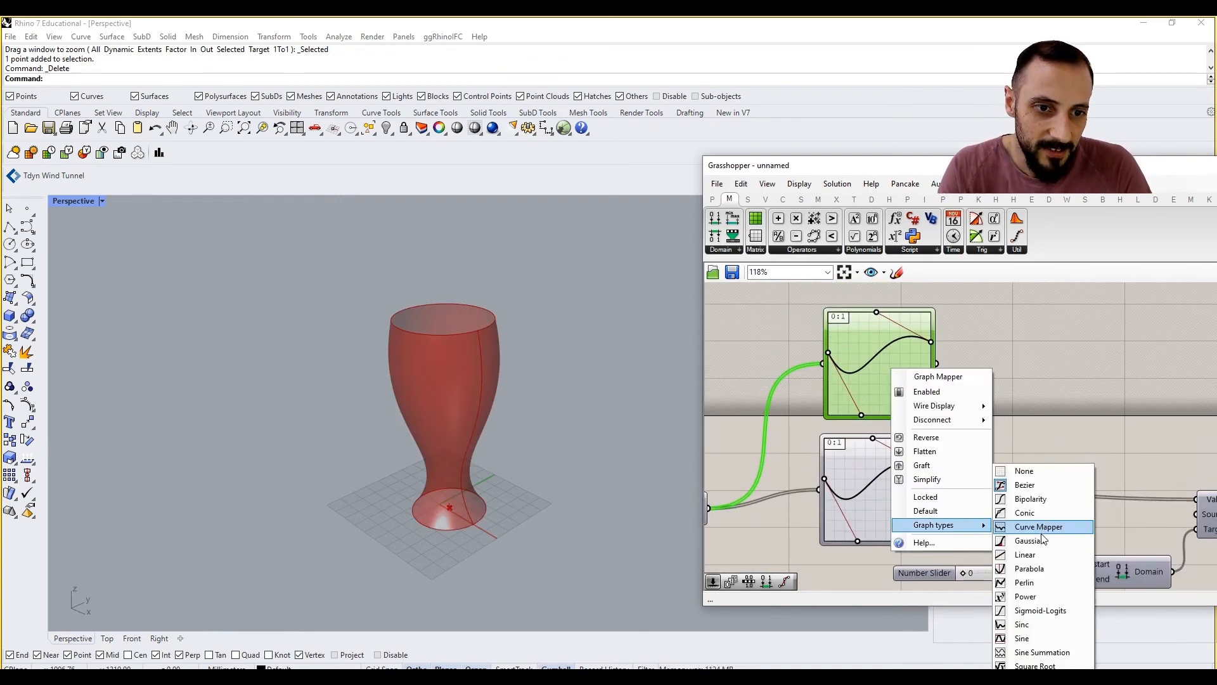
left_click(1023, 625)
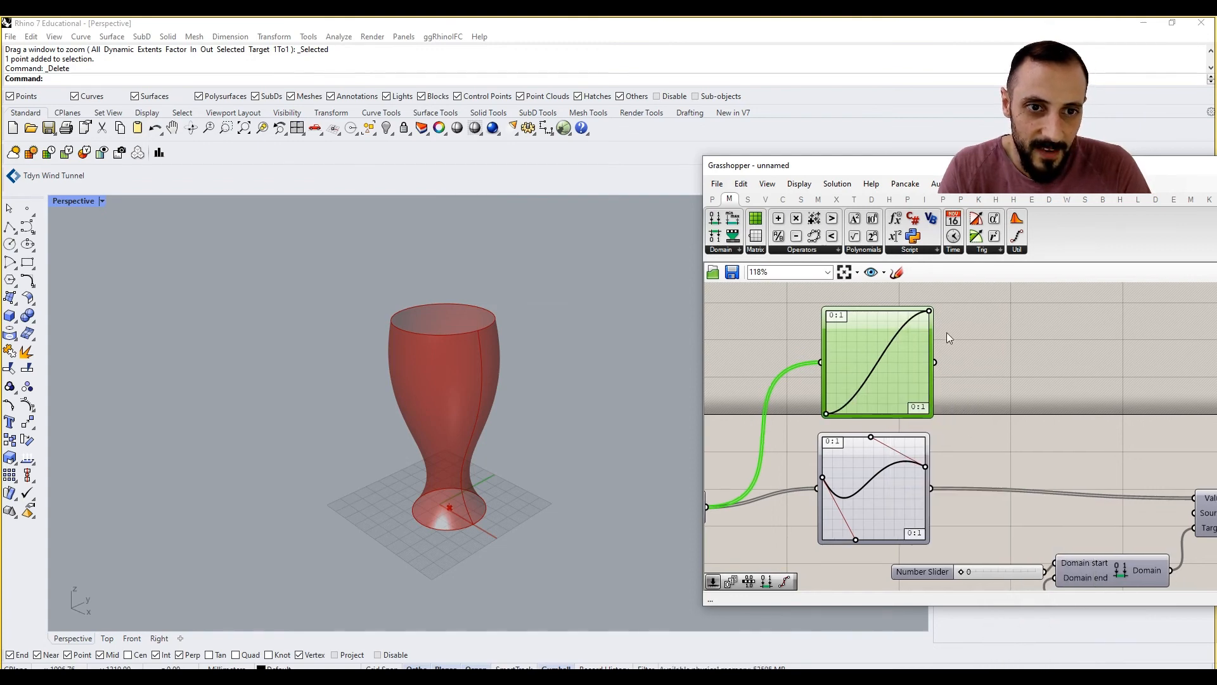
Connect the Sine Graph Mapper to the Remap component's Value input and reshape its curve into several shallow waves
right_click_drag(946, 332, 889, 314)
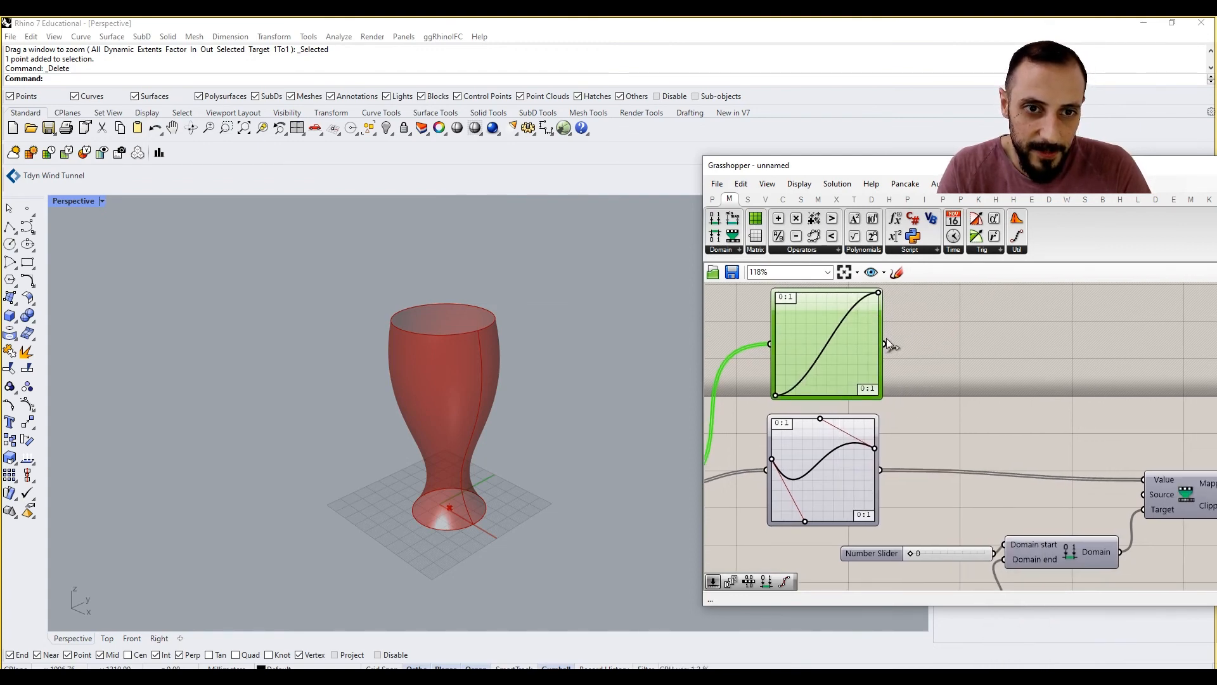
left_click_drag(1084, 466, 1145, 479)
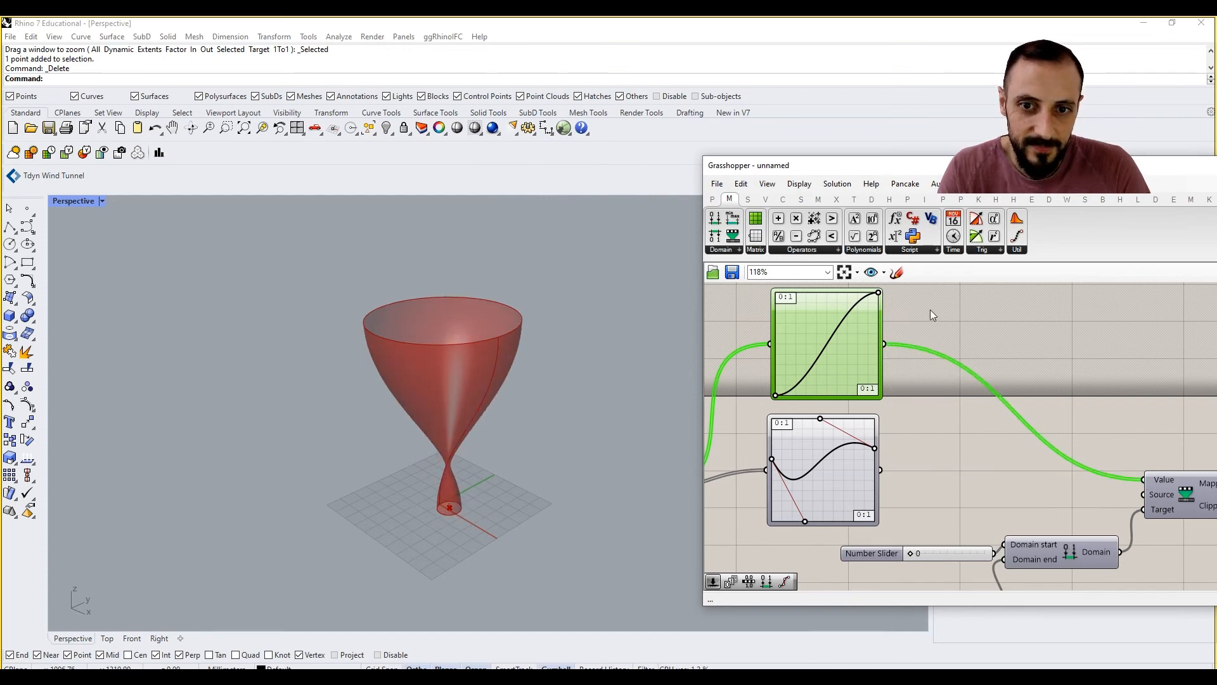
left_click_drag(879, 296, 801, 348)
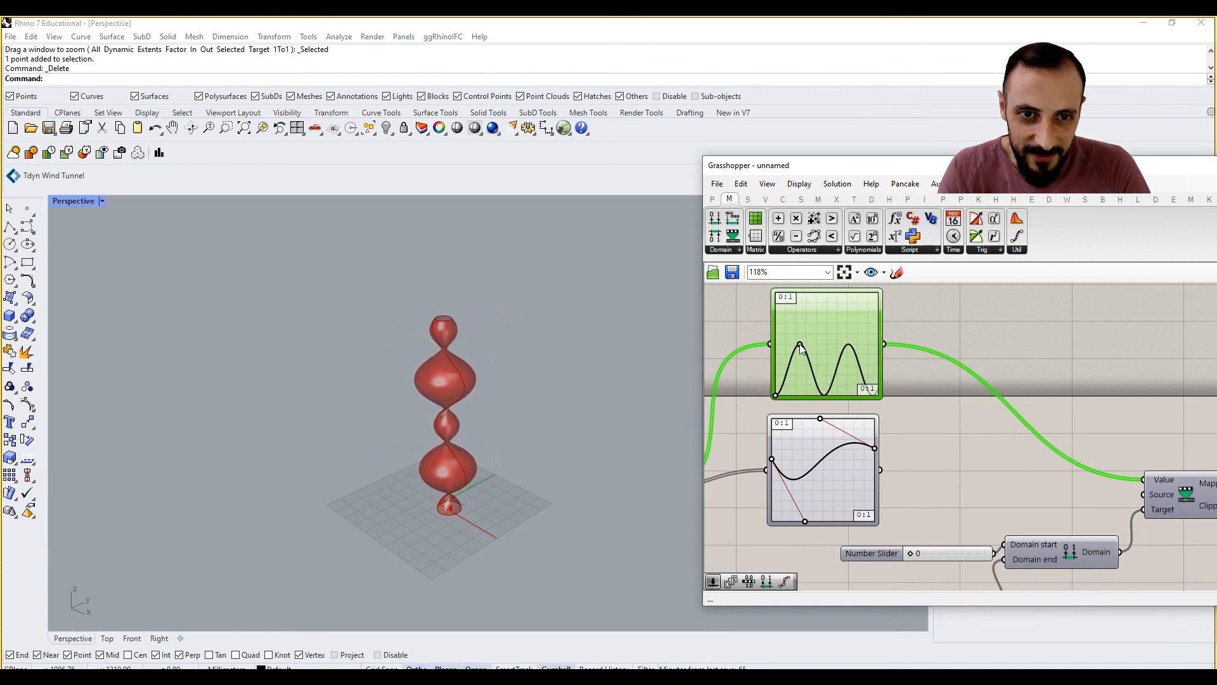
left_click_drag(779, 398, 788, 359)
Duplicate the Sine Graph Mapper above itself and change the new copy's graph type to Linear
right_click_drag(848, 353, 848, 409)
mouse_move(846, 394)
left_mouse_down("alt")
mouse_move(843, 320)
mouse_move(837, 377)
left_mouse_up("alt")
right_click(829, 348)
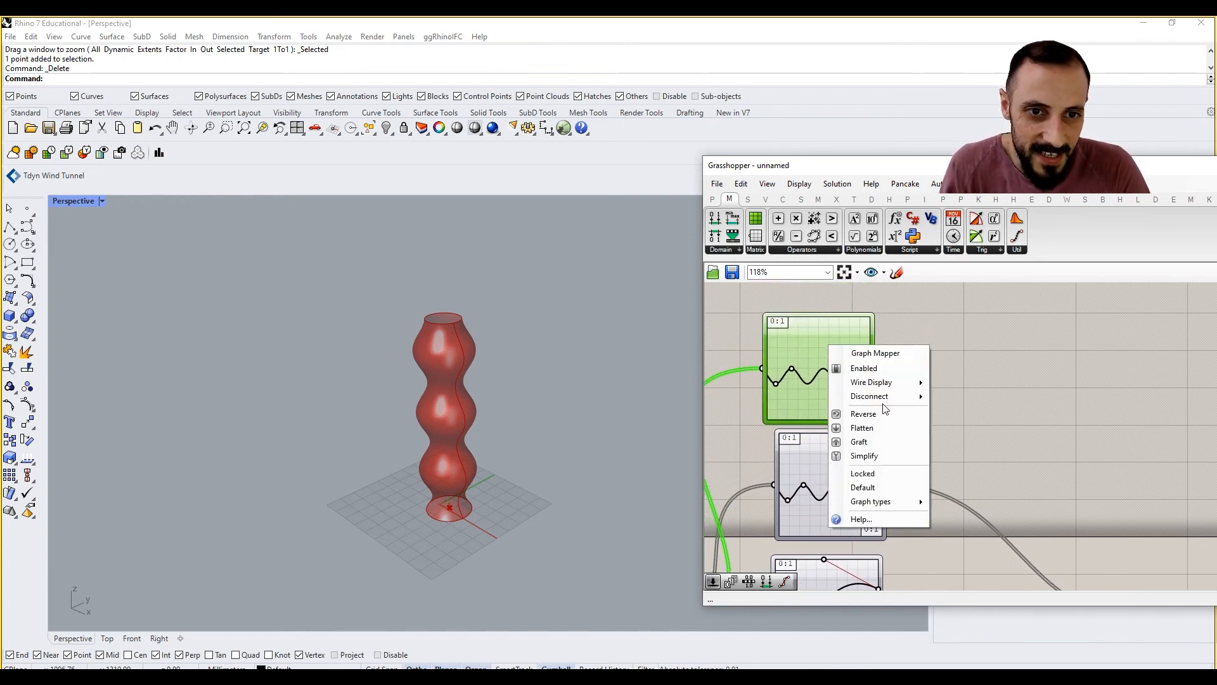
mouse_move(885, 504)
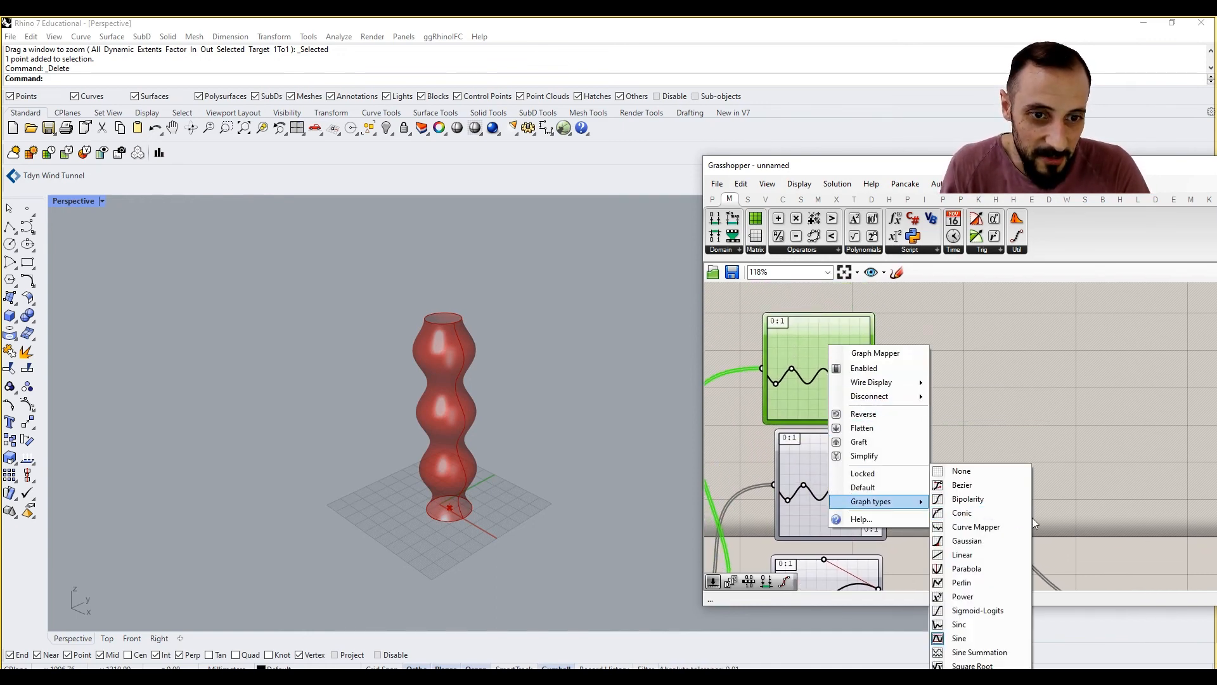
left_click(994, 556)
Connect the Linear Graph Mapper to the Remap component's Value input and raise the line's lower point for a gentler slope
left_click_drag(877, 368, 973, 497)
scroll(883, 370, "down", 3)
left_click_drag(1060, 504, 1057, 509)
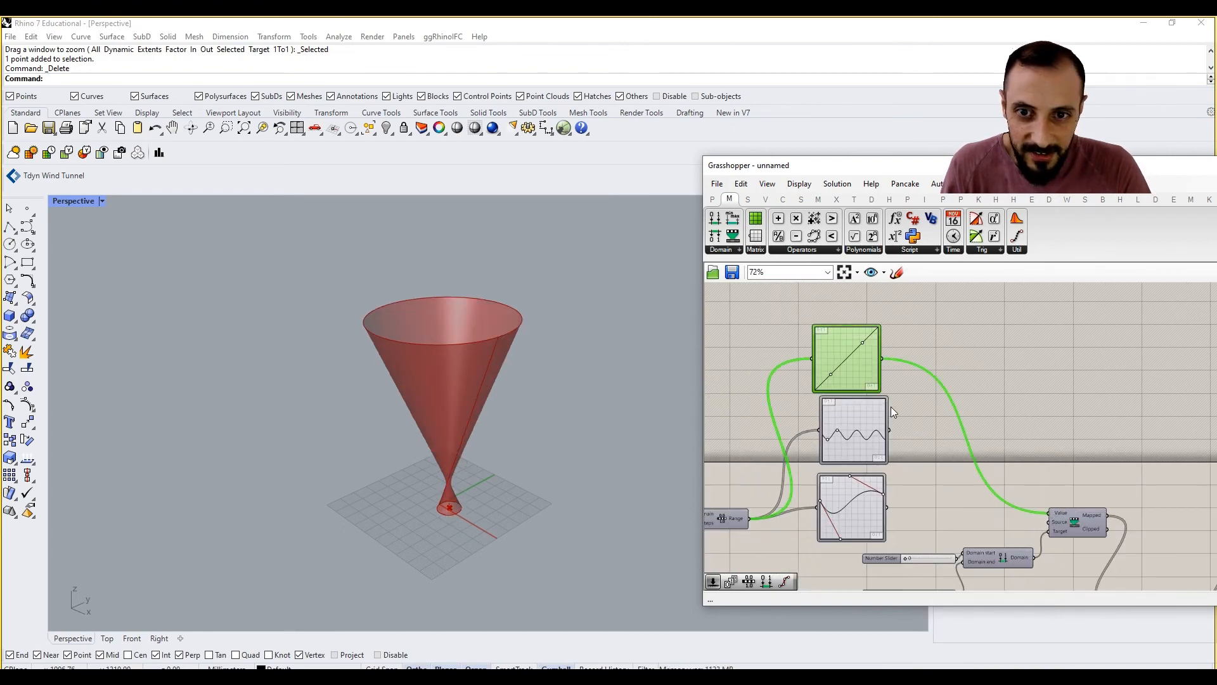
scroll(891, 406, "up", 2)
left_click_drag(804, 366, 852, 322)
scroll(919, 374, "down", 5)
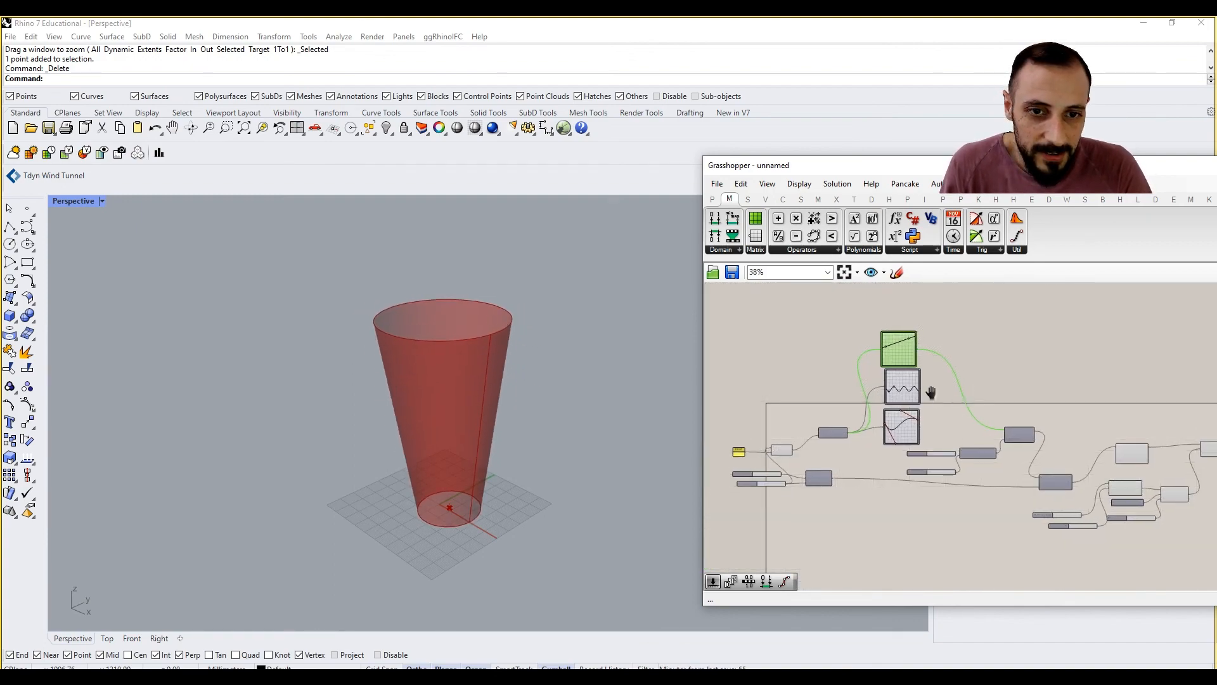
right_click_drag(930, 393, 945, 424)
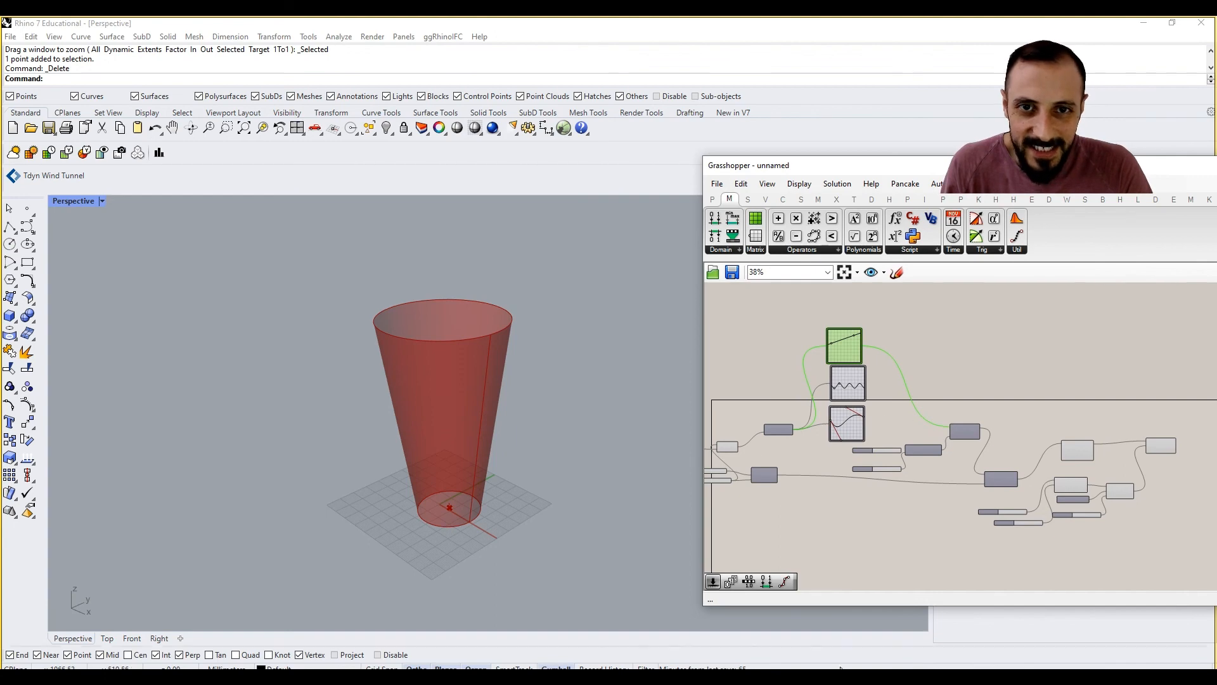